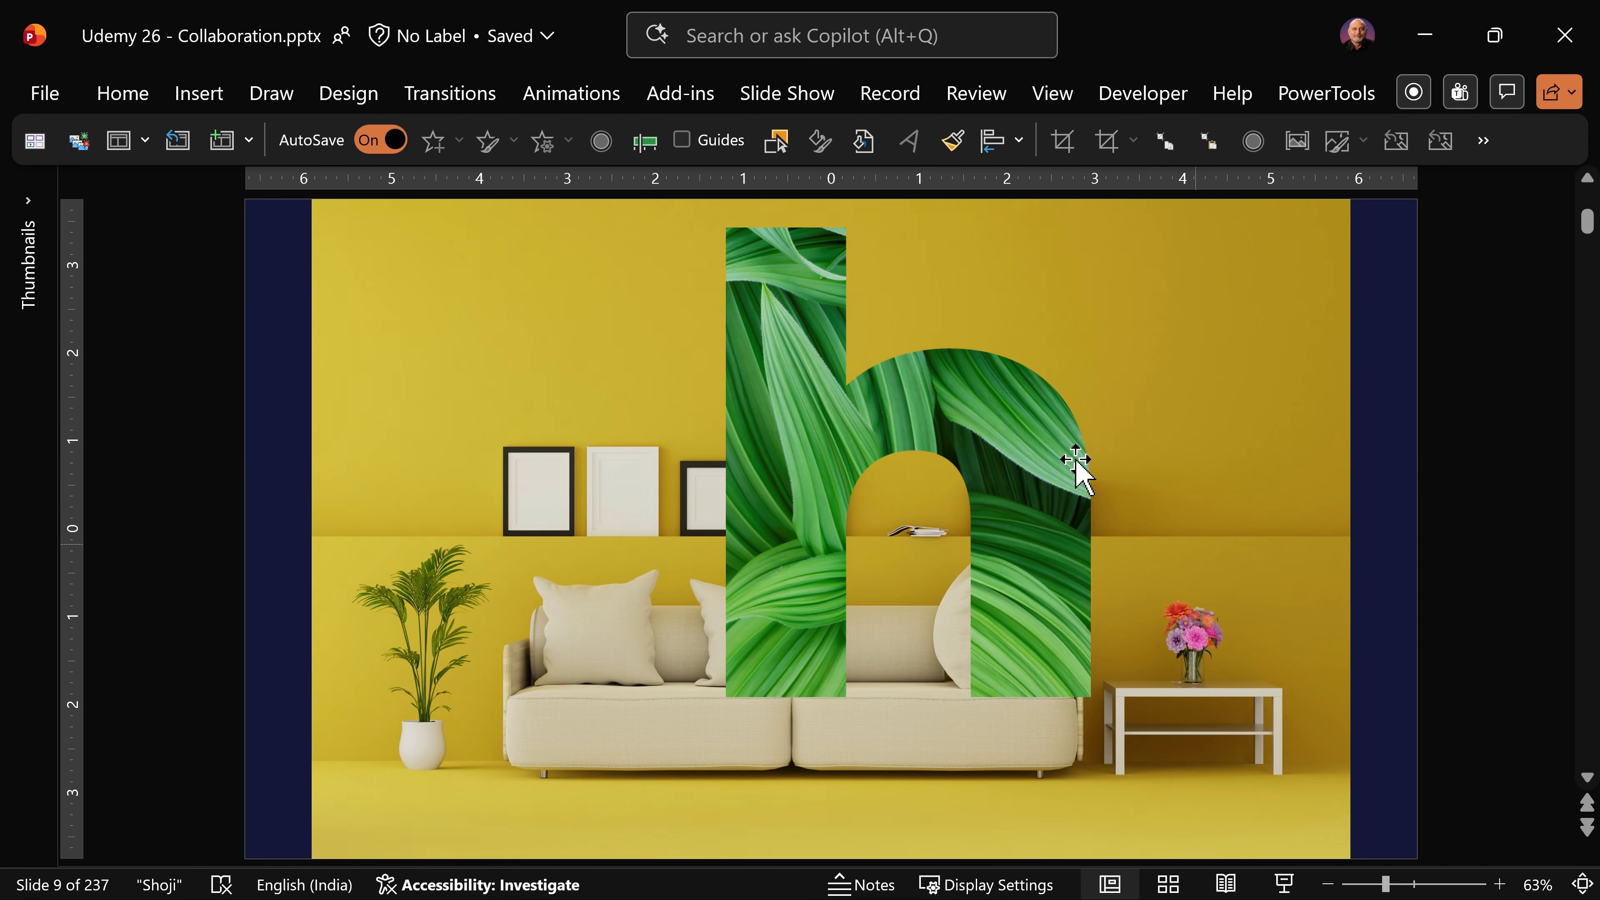
Step: Move the leaf-textured letter h on the slide, and paste it into the Word document after "help" in the second body paragraph
{"action": "left_click_drag", "start_coordinate": [1024, 434], "coordinate": [977, 518]}
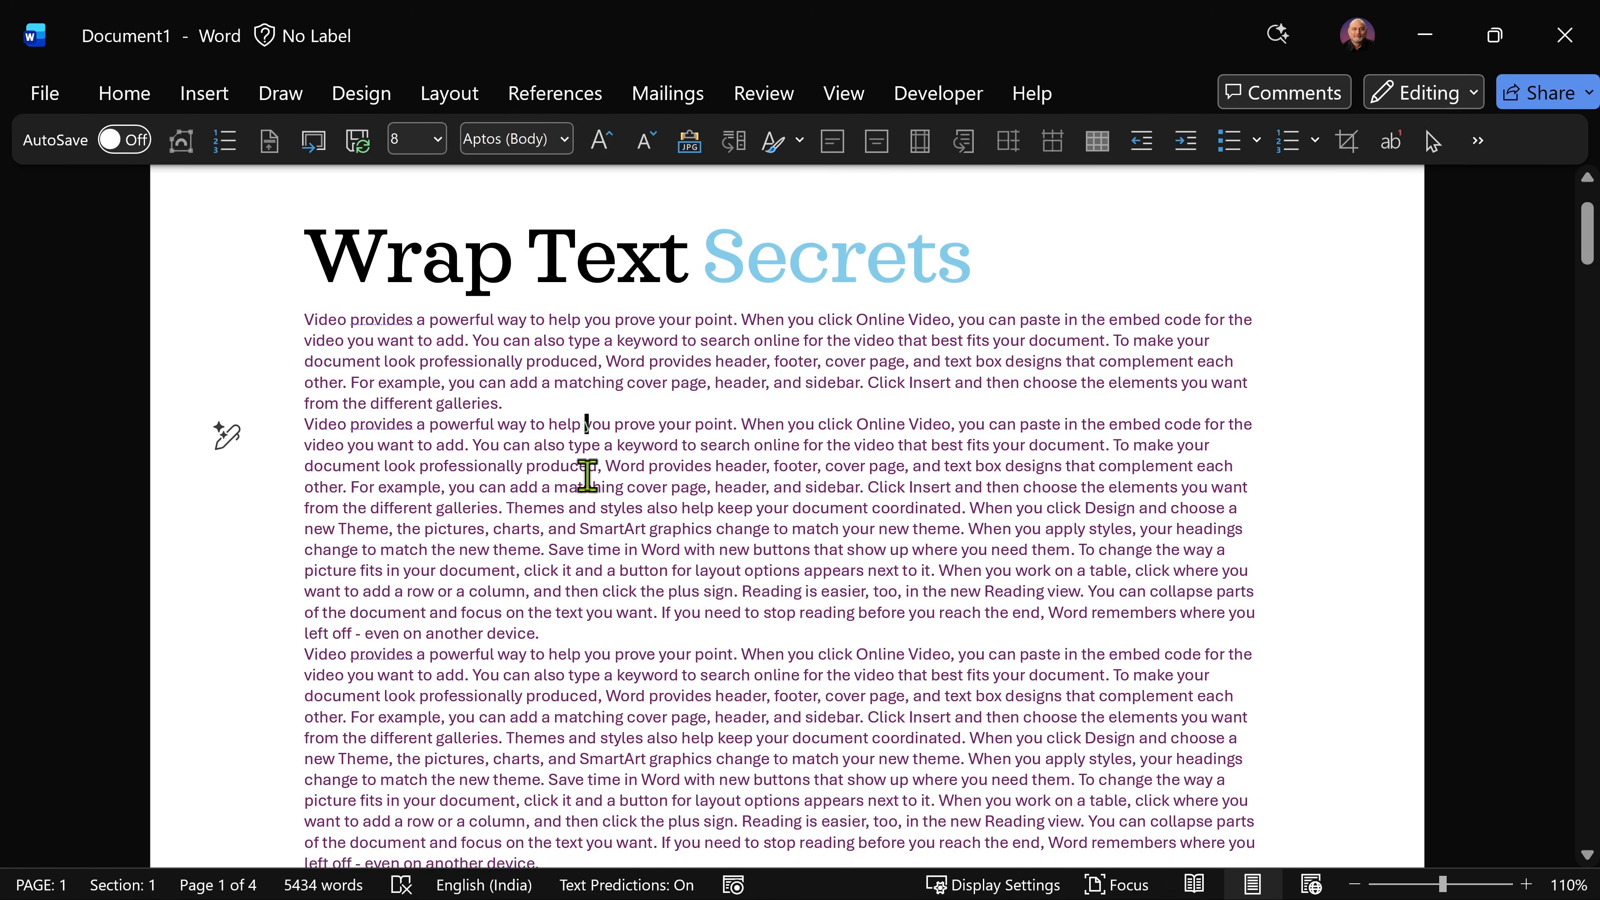
{"action": "key", "text": "ctrl+v"}
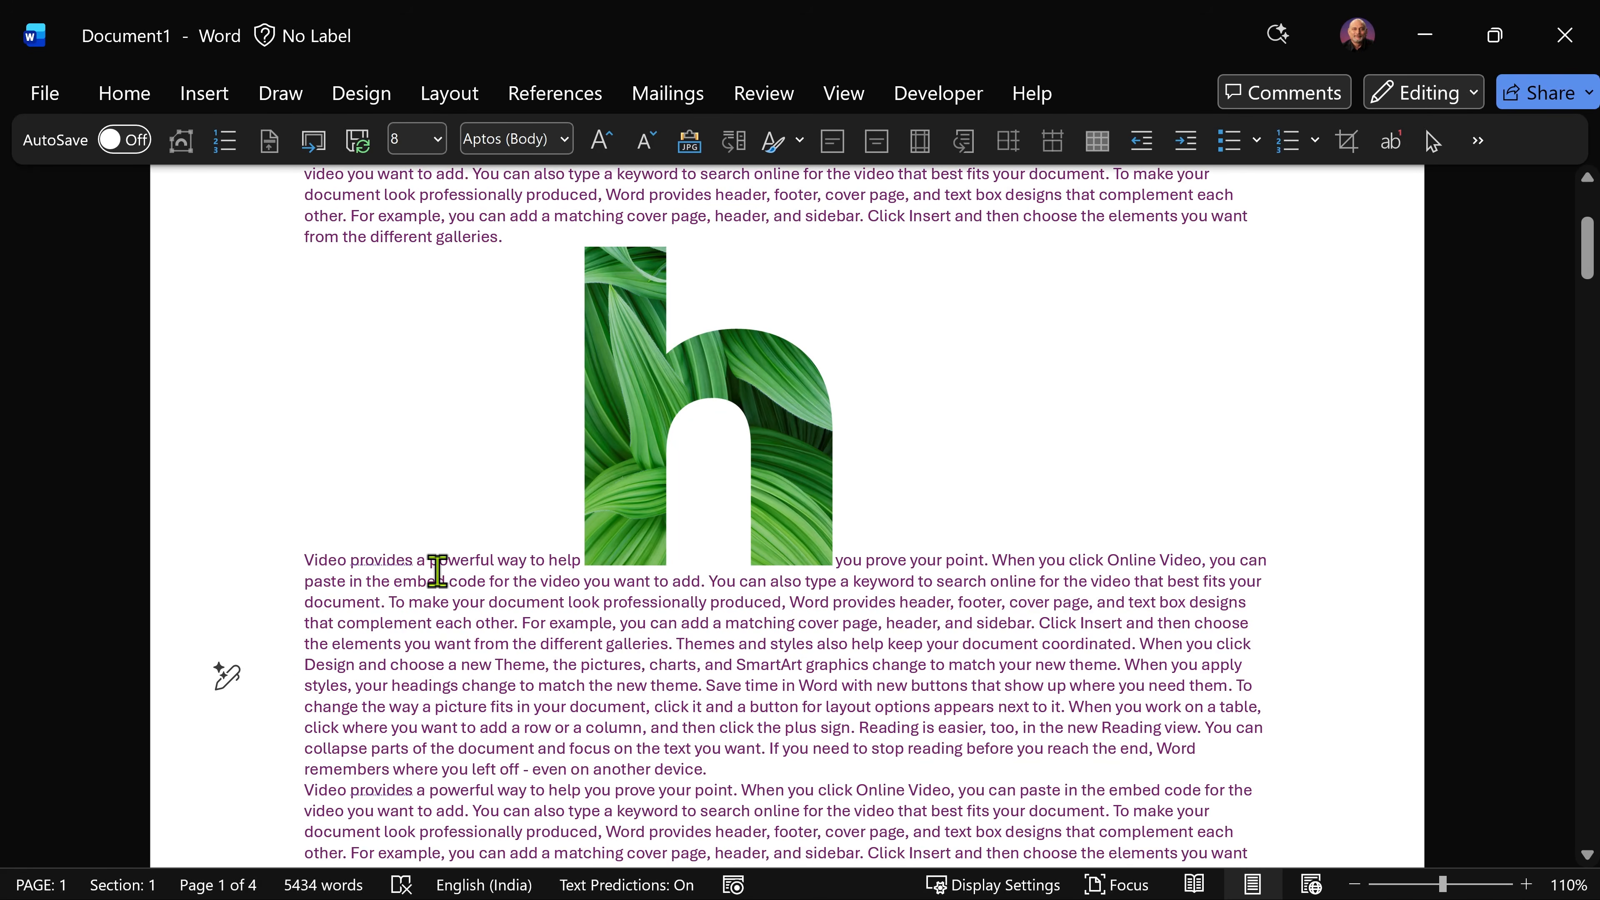
Step: Insert a few test letters before "powerful" on the pasted picture's line, and delete them again
{"action": "left_click", "coordinate": [433, 561]}
{"action": "type", "text": "fdddd"}
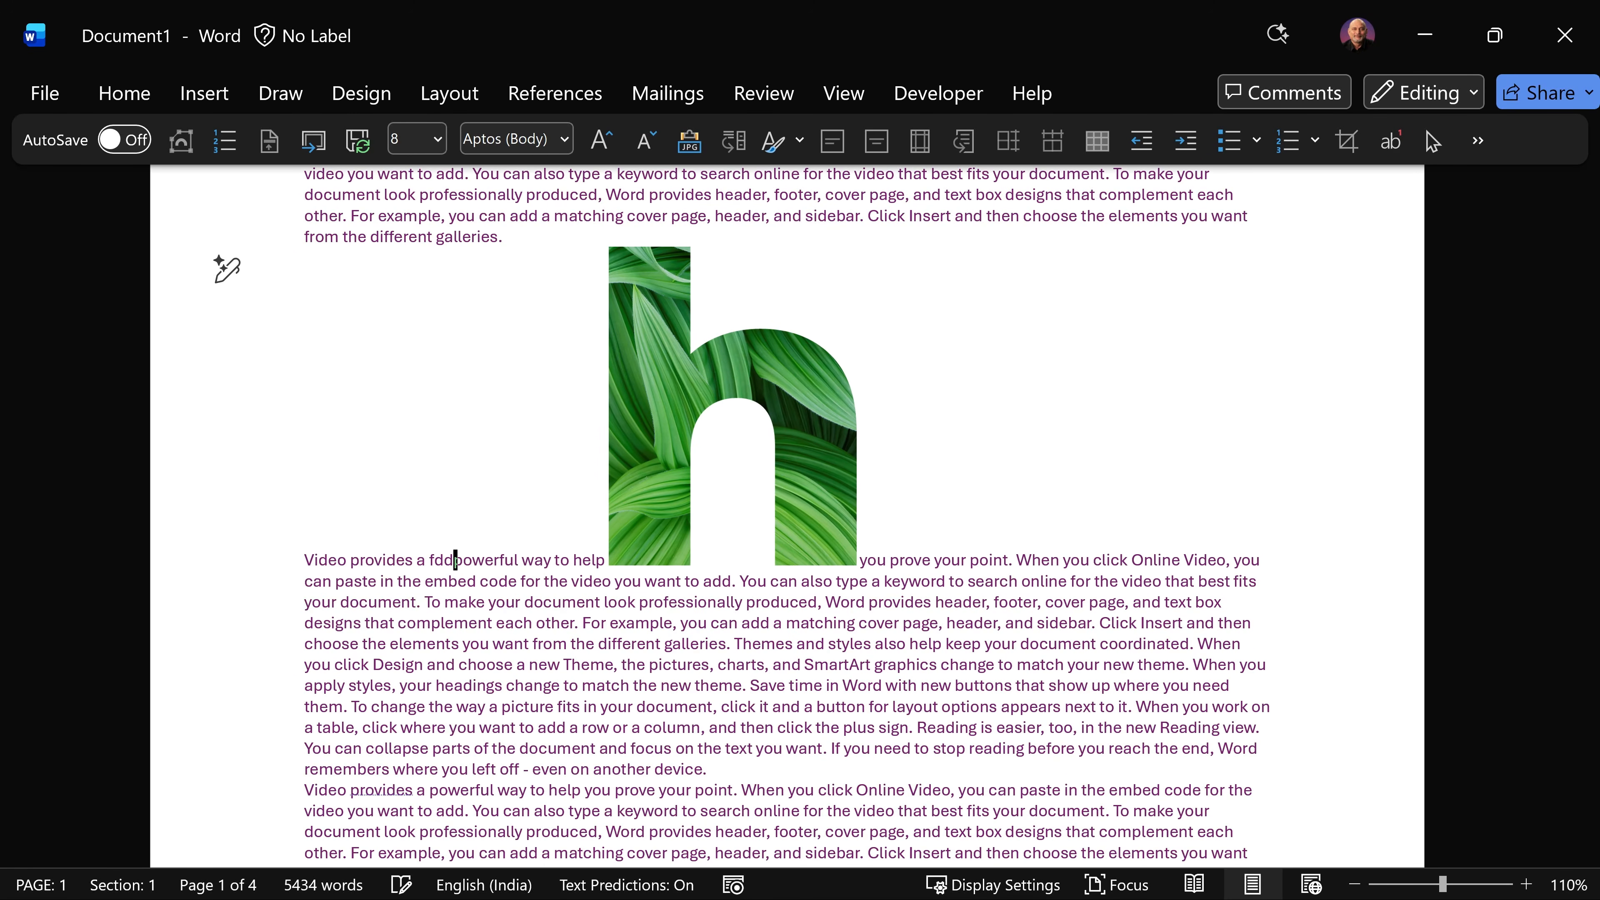
{"action": "key", "text": "BackSpace"}
{"action": "key", "text": "BackSpace"}
{"action": "key", "text": "BackSpace"}
{"action": "key", "text": "BackSpace"}
{"action": "key", "text": "BackSpace"}
Step: Check which layout option is applied to the pasted h picture
{"action": "left_click", "coordinate": [767, 375]}
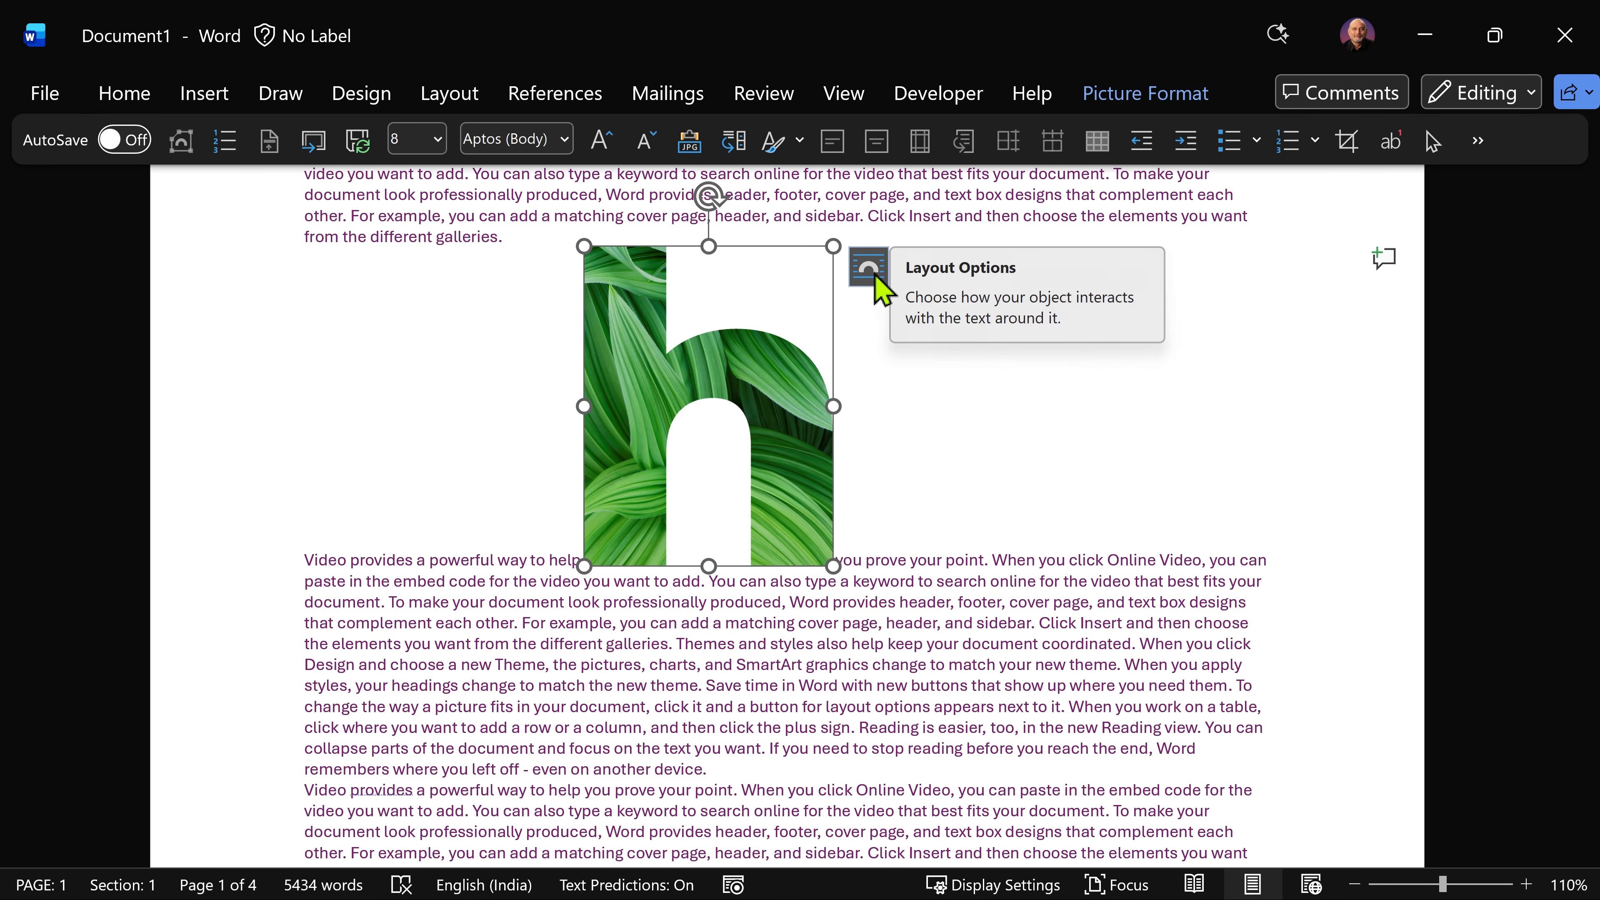
{"action": "left_click", "coordinate": [880, 285]}
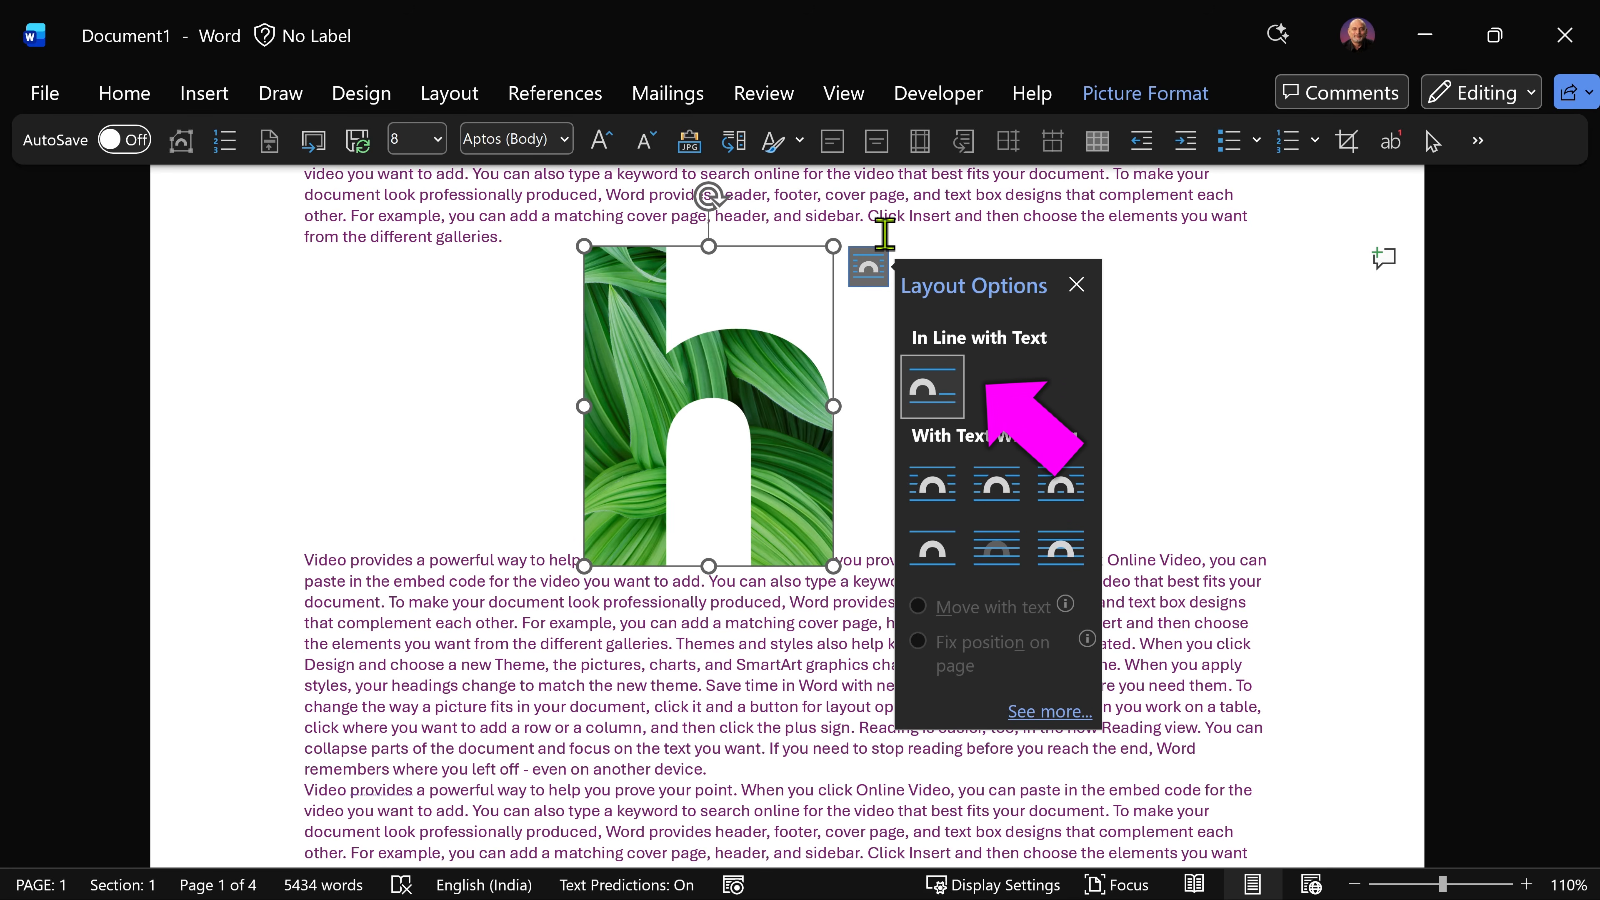
{"action": "left_click", "coordinate": [545, 563]}
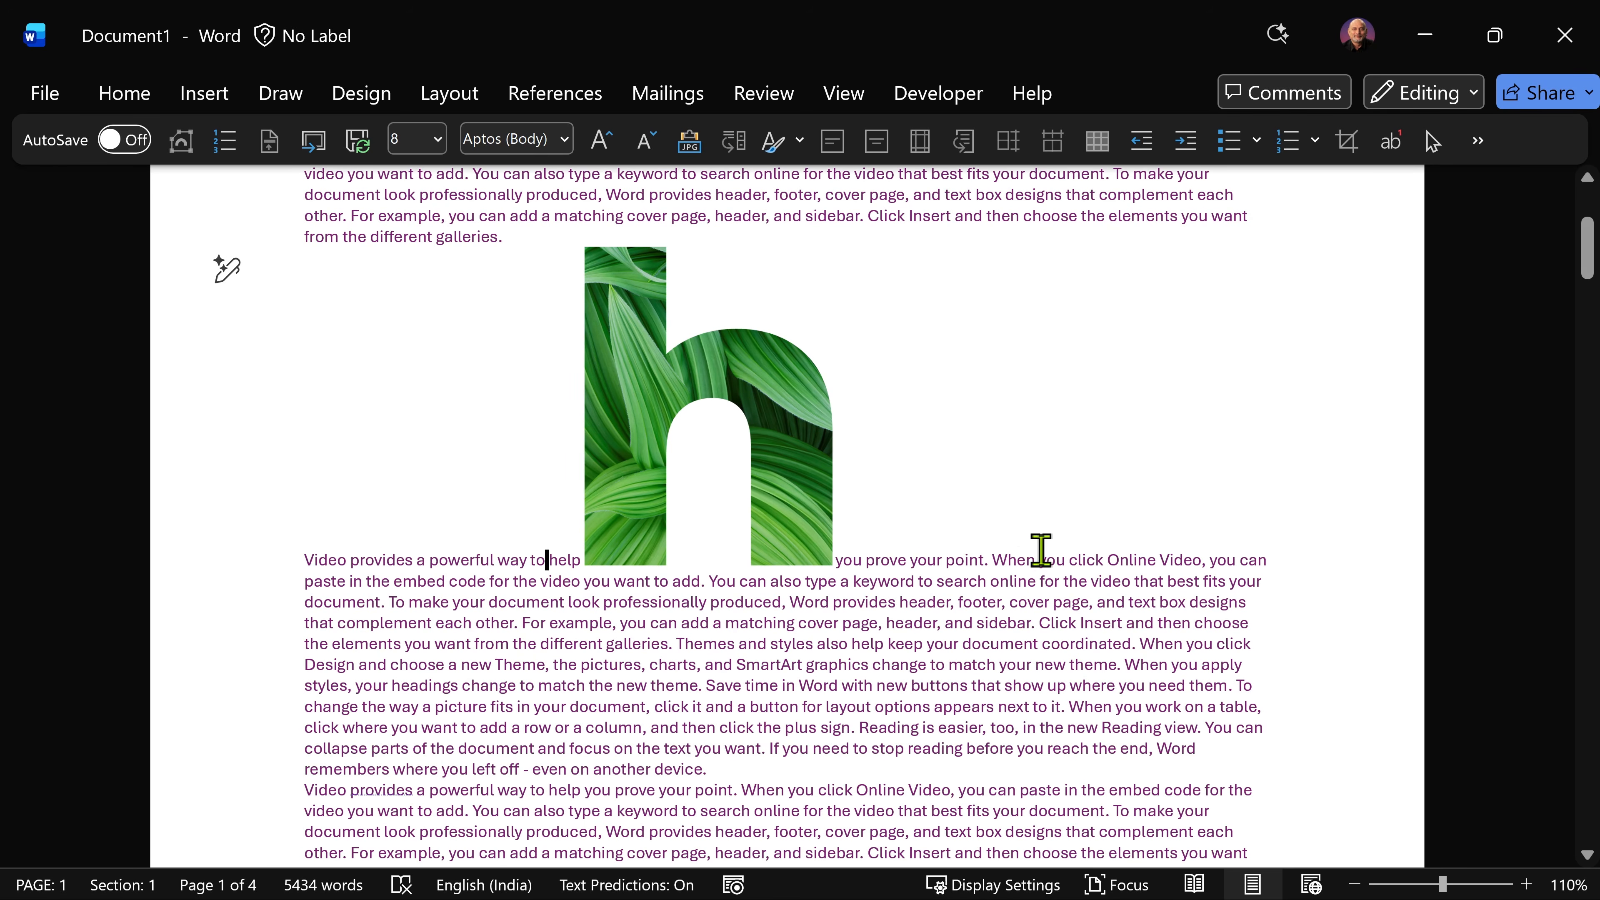
Step: Set the font size of the letter h in "When", just after the picture, to 150
{"action": "left_click", "coordinate": [1020, 554]}
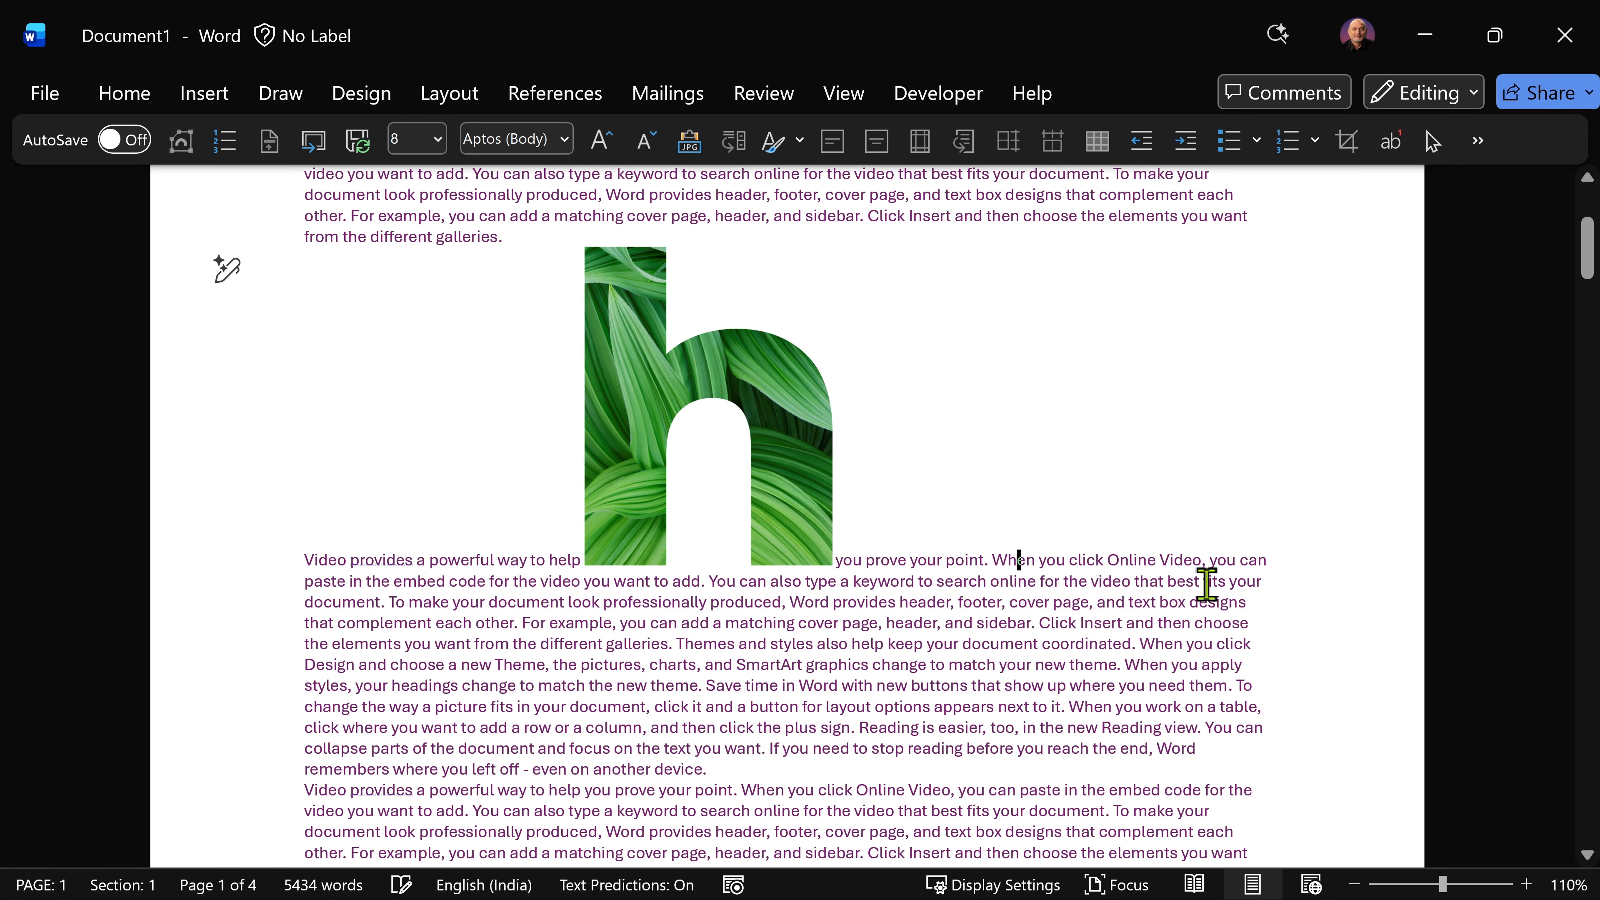
{"action": "key", "text": "shift+Left"}
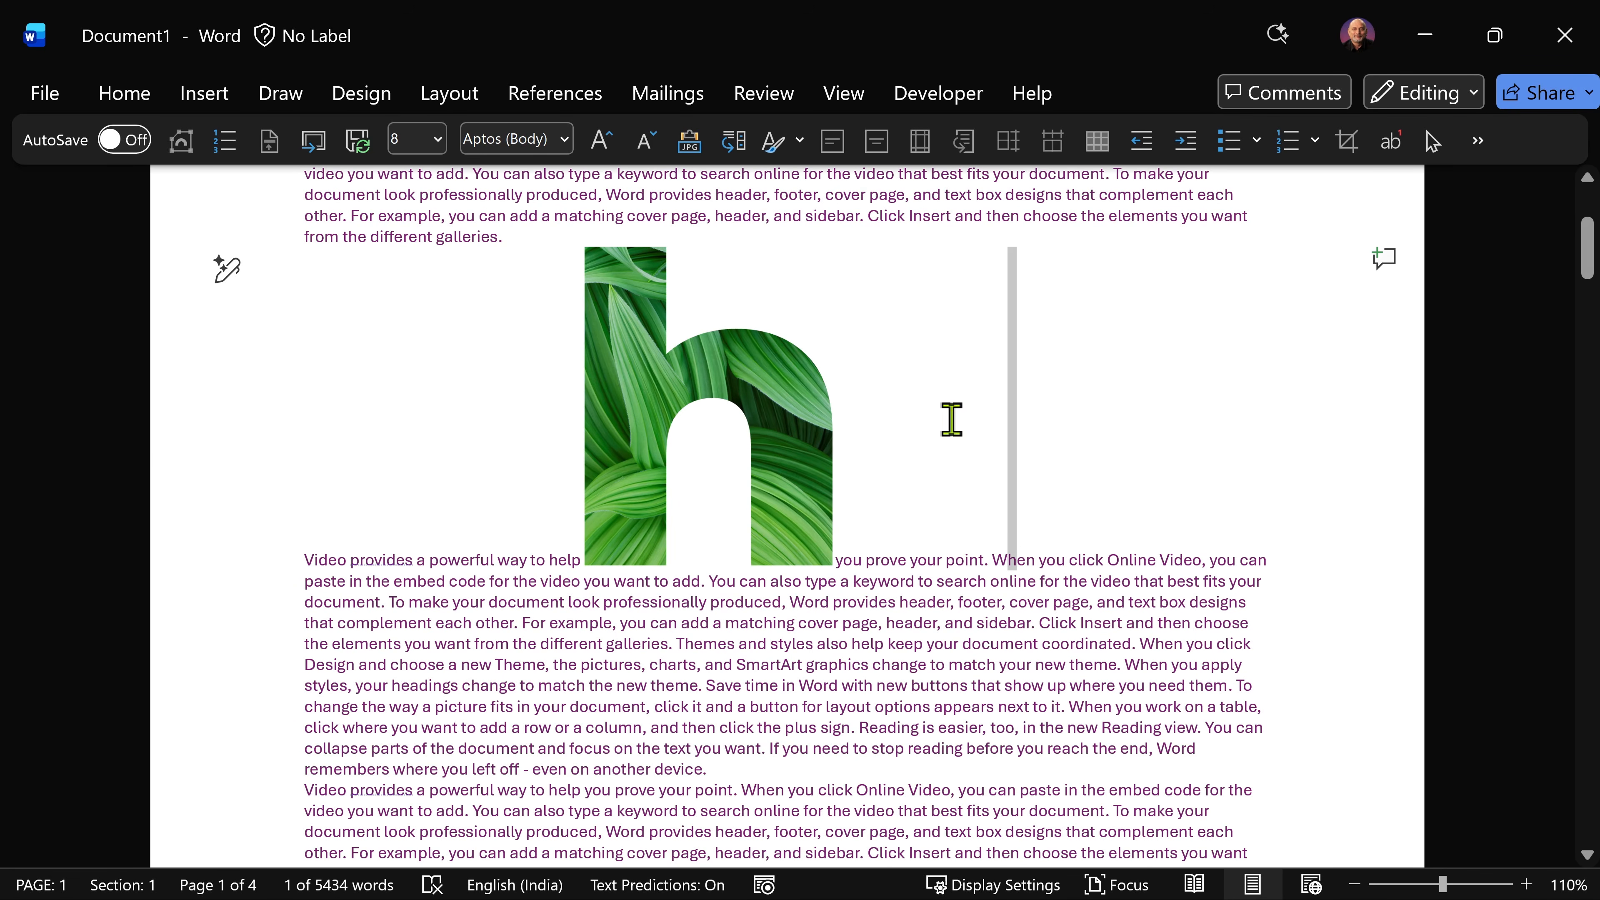
{"action": "left_click", "coordinate": [408, 152]}
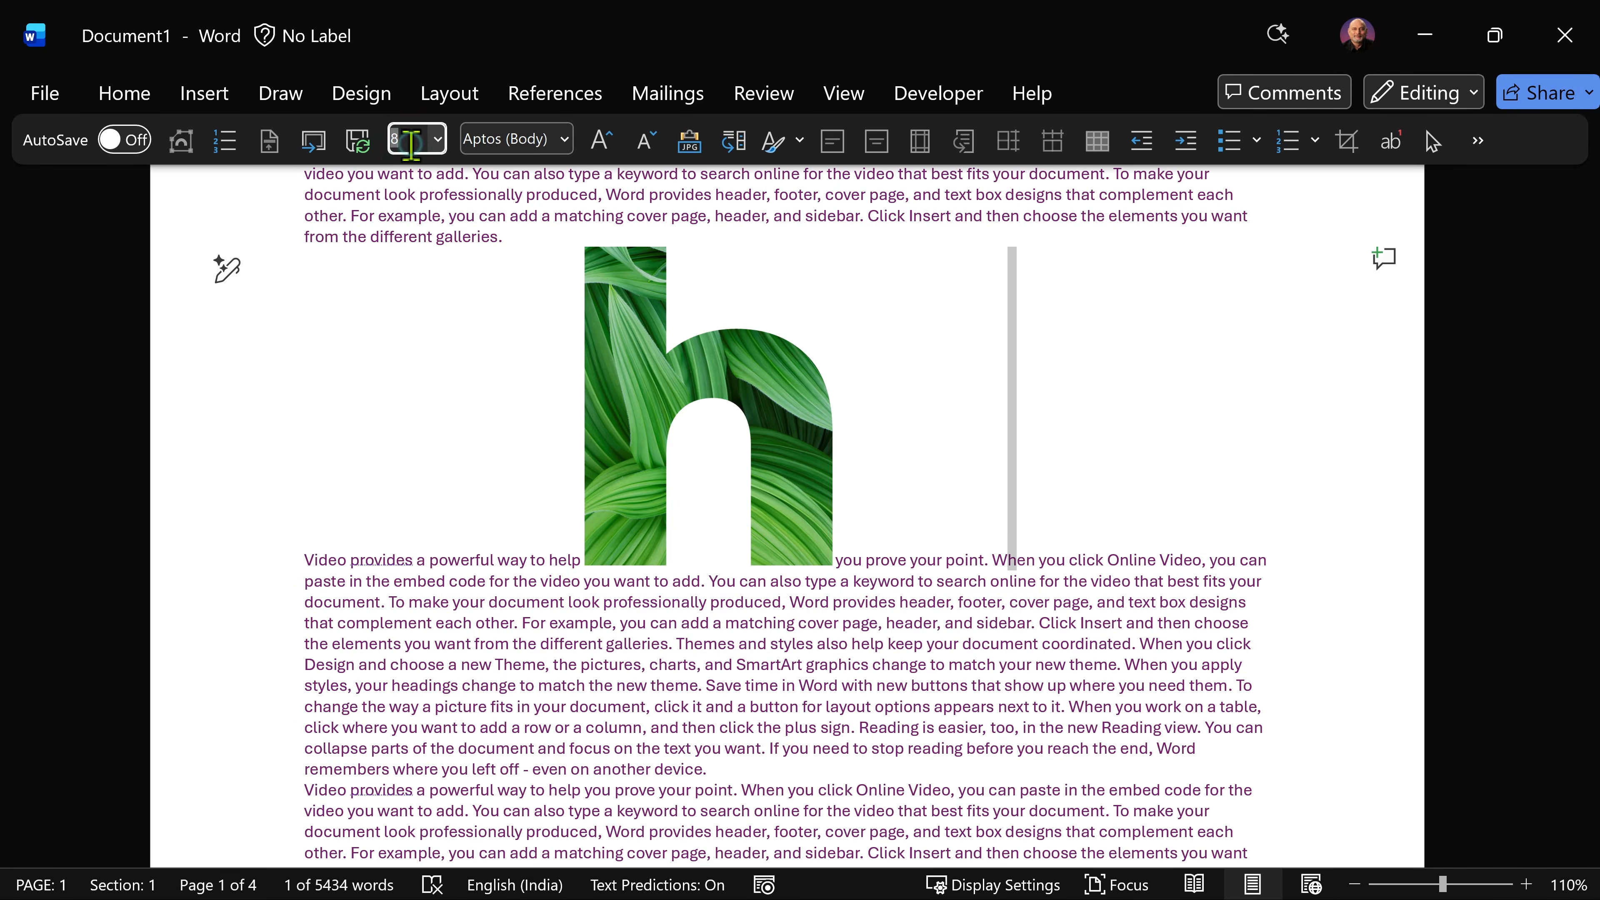
{"action": "type", "text": "120"}
{"action": "key", "text": "Return"}
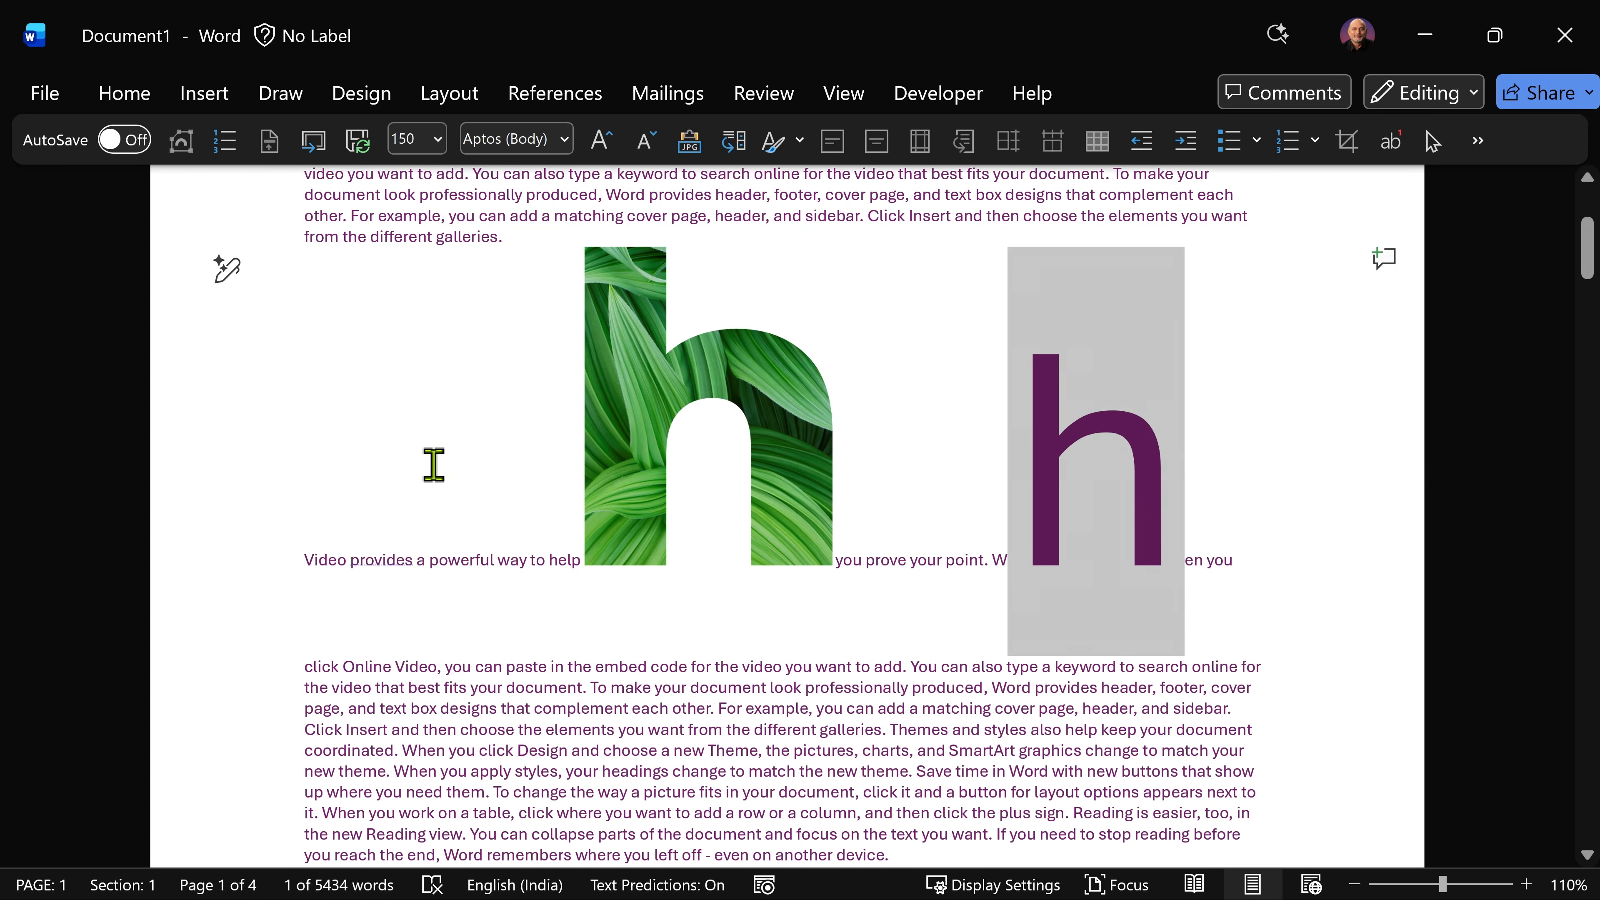
Step: Insert the test letters "ddd" before "powerful" on the line holding both large h shapes
{"action": "left_click", "coordinate": [432, 561]}
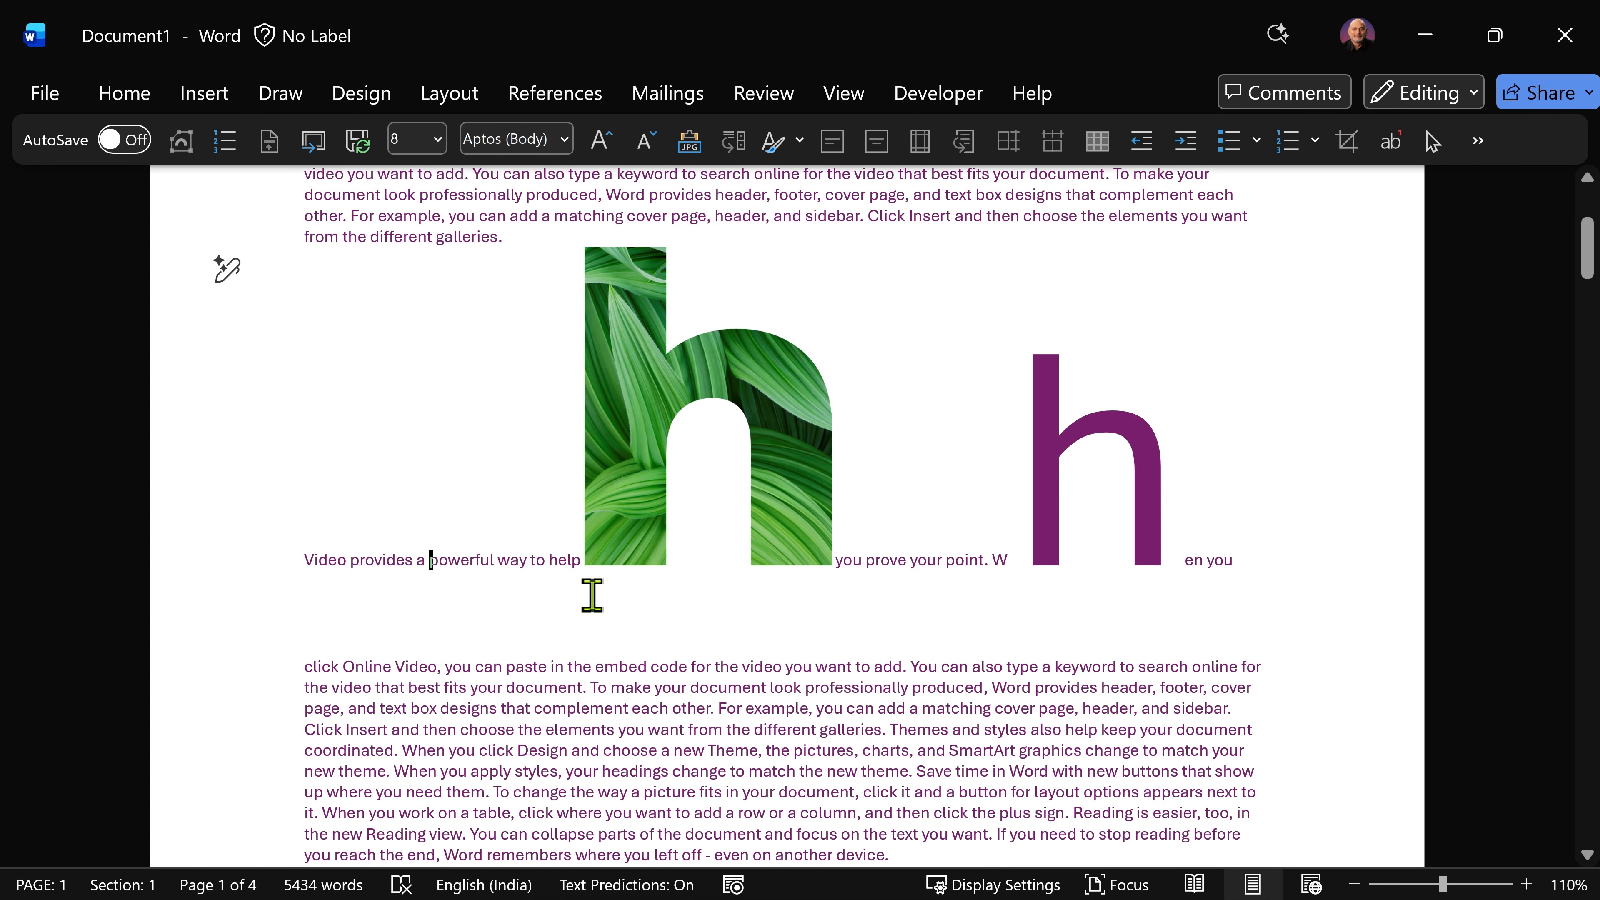
{"action": "type", "text": "dd"}
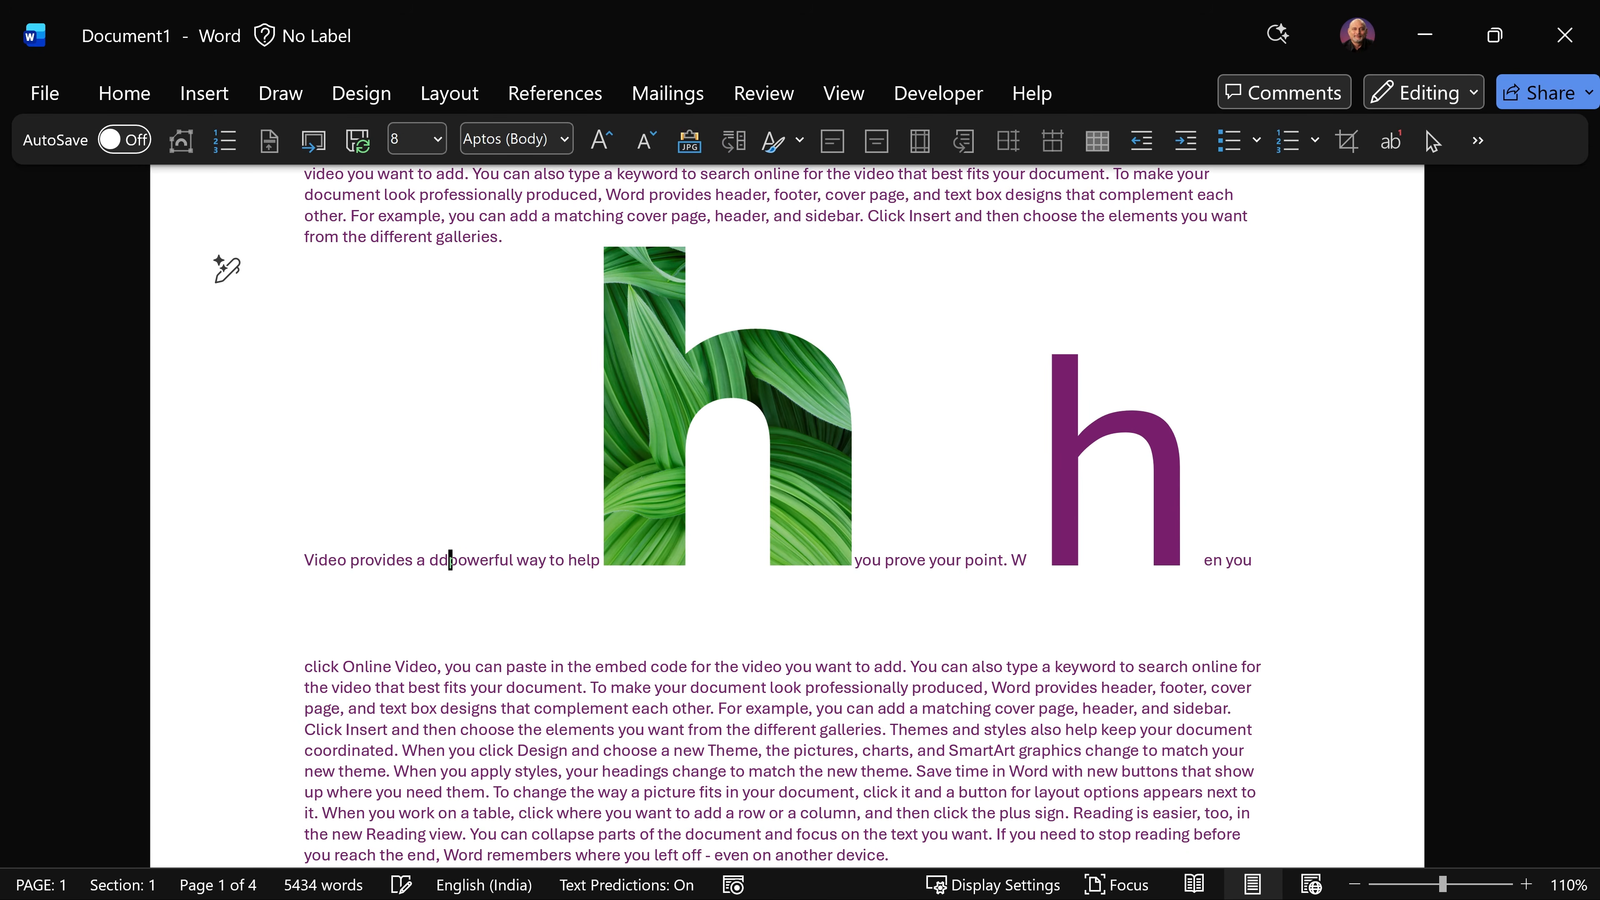
{"action": "type", "text": "d"}
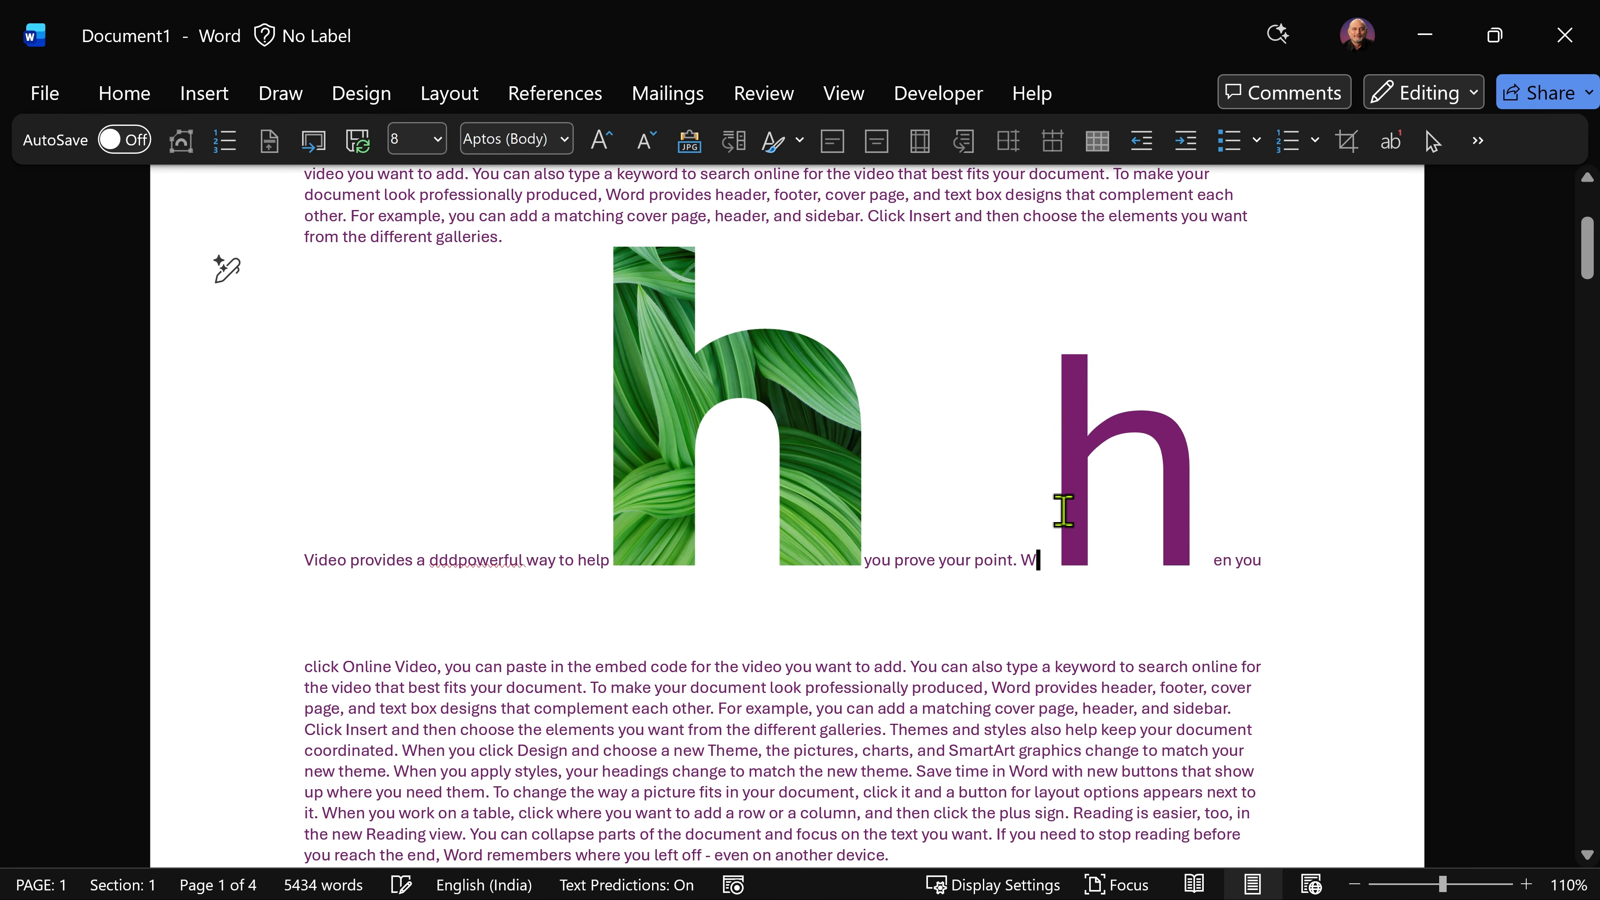
Step: Undo the inserted test letters and the font size change on the h in "When"
{"action": "left_click", "coordinate": [818, 529]}
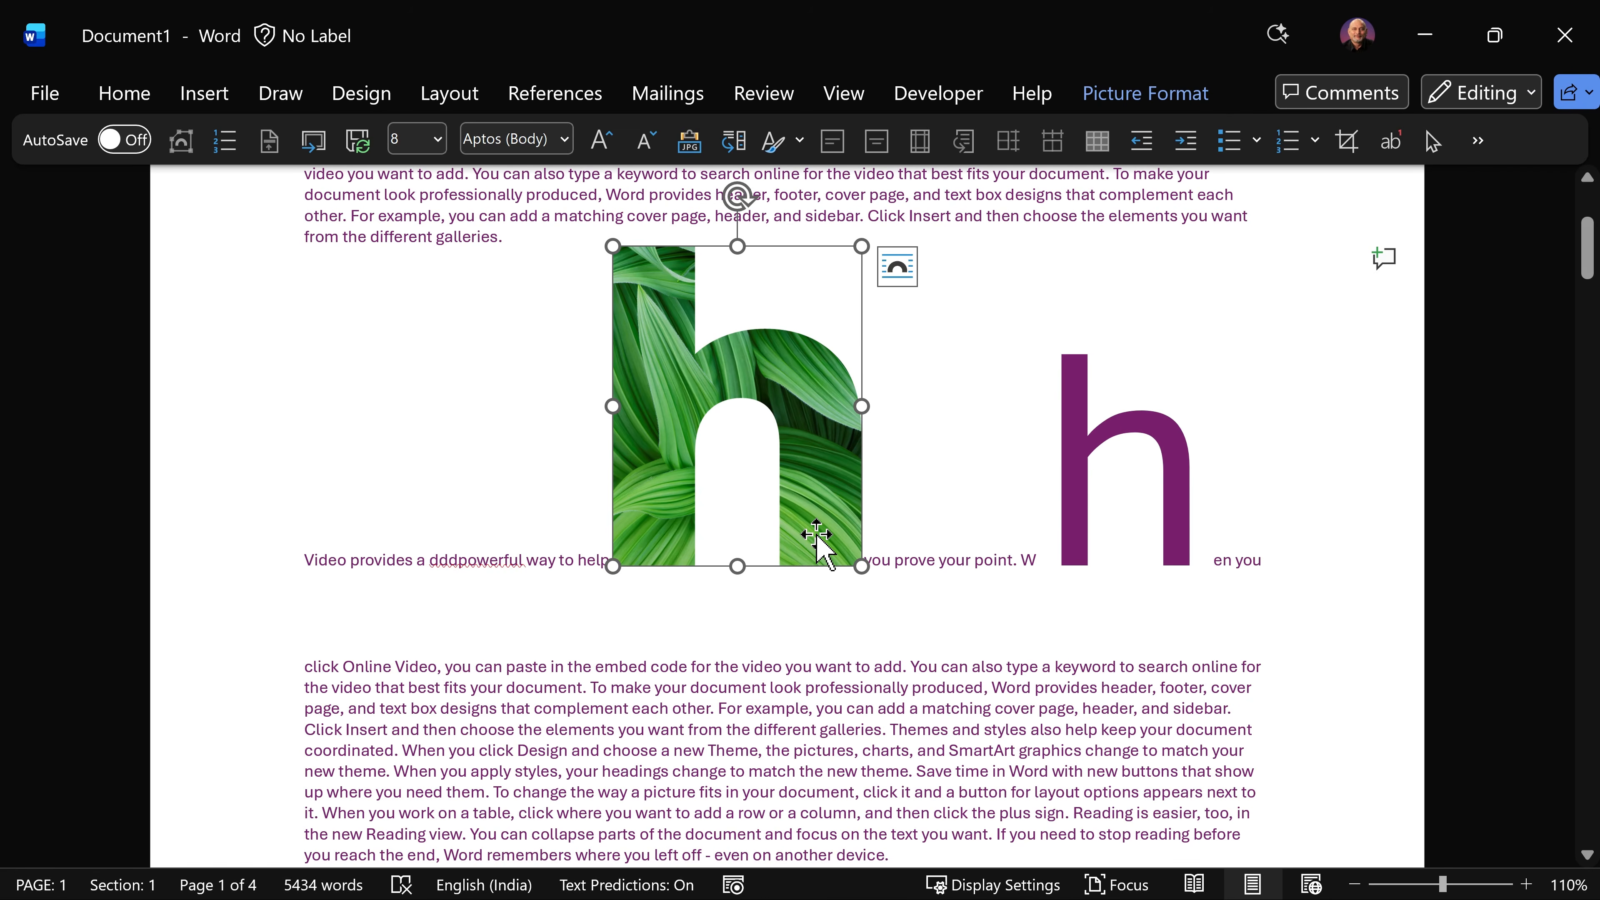
{"action": "key", "text": "ctrl+z"}
{"action": "key", "text": "ctrl+z"}
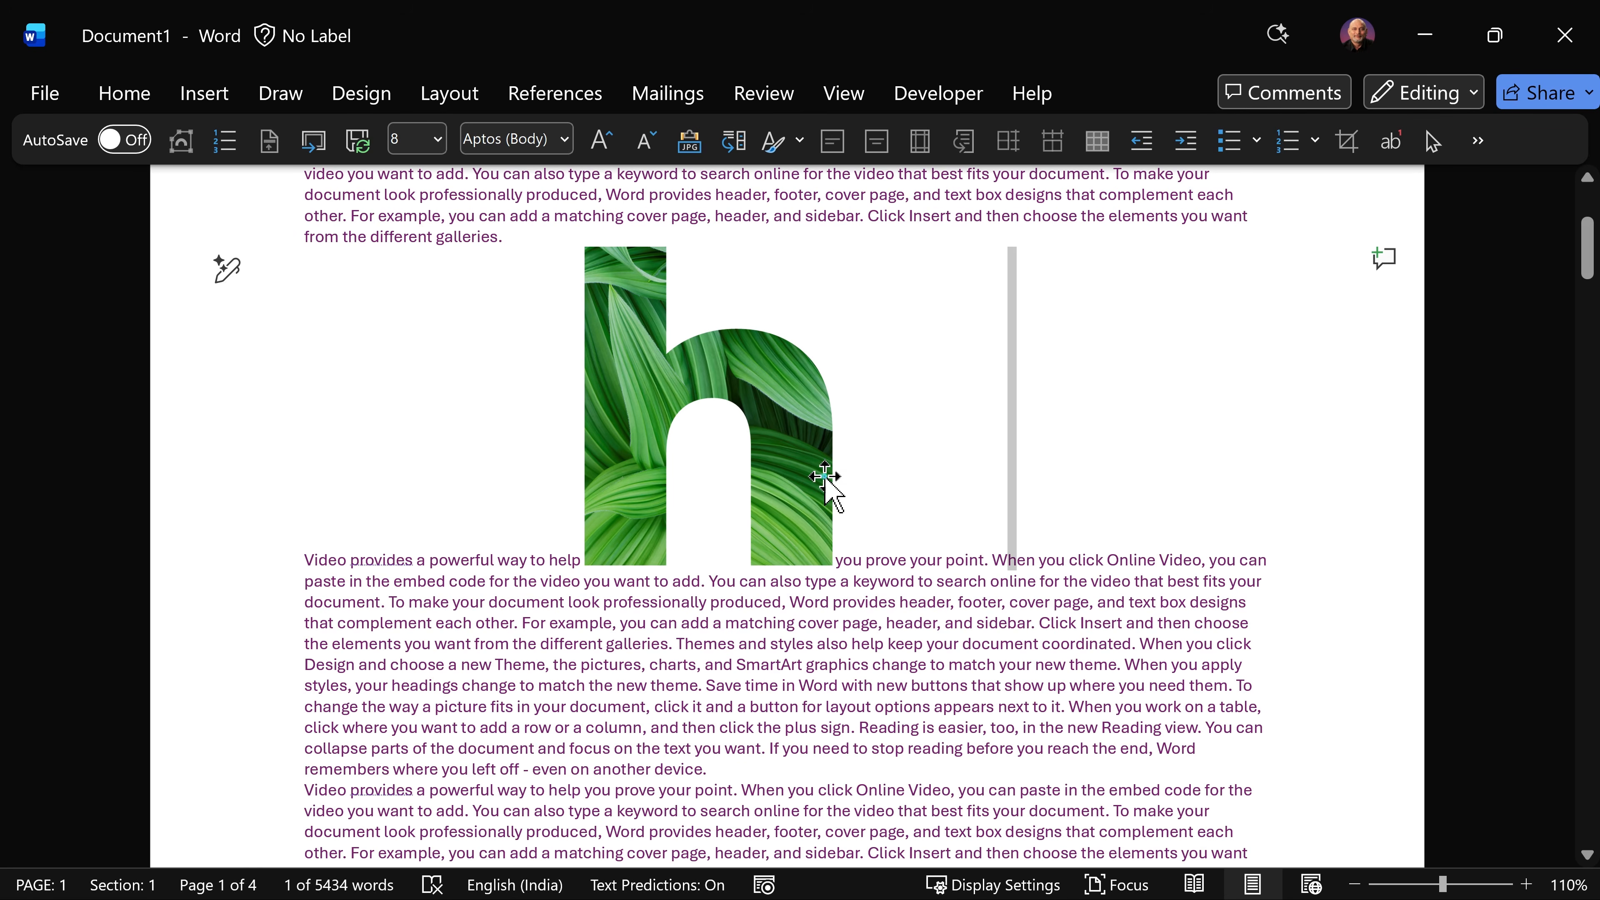
Step: Set the h picture's text wrapping to Square and move it slightly down and right within the paragraph
{"action": "left_click", "coordinate": [824, 477]}
{"action": "left_click", "coordinate": [869, 268]}
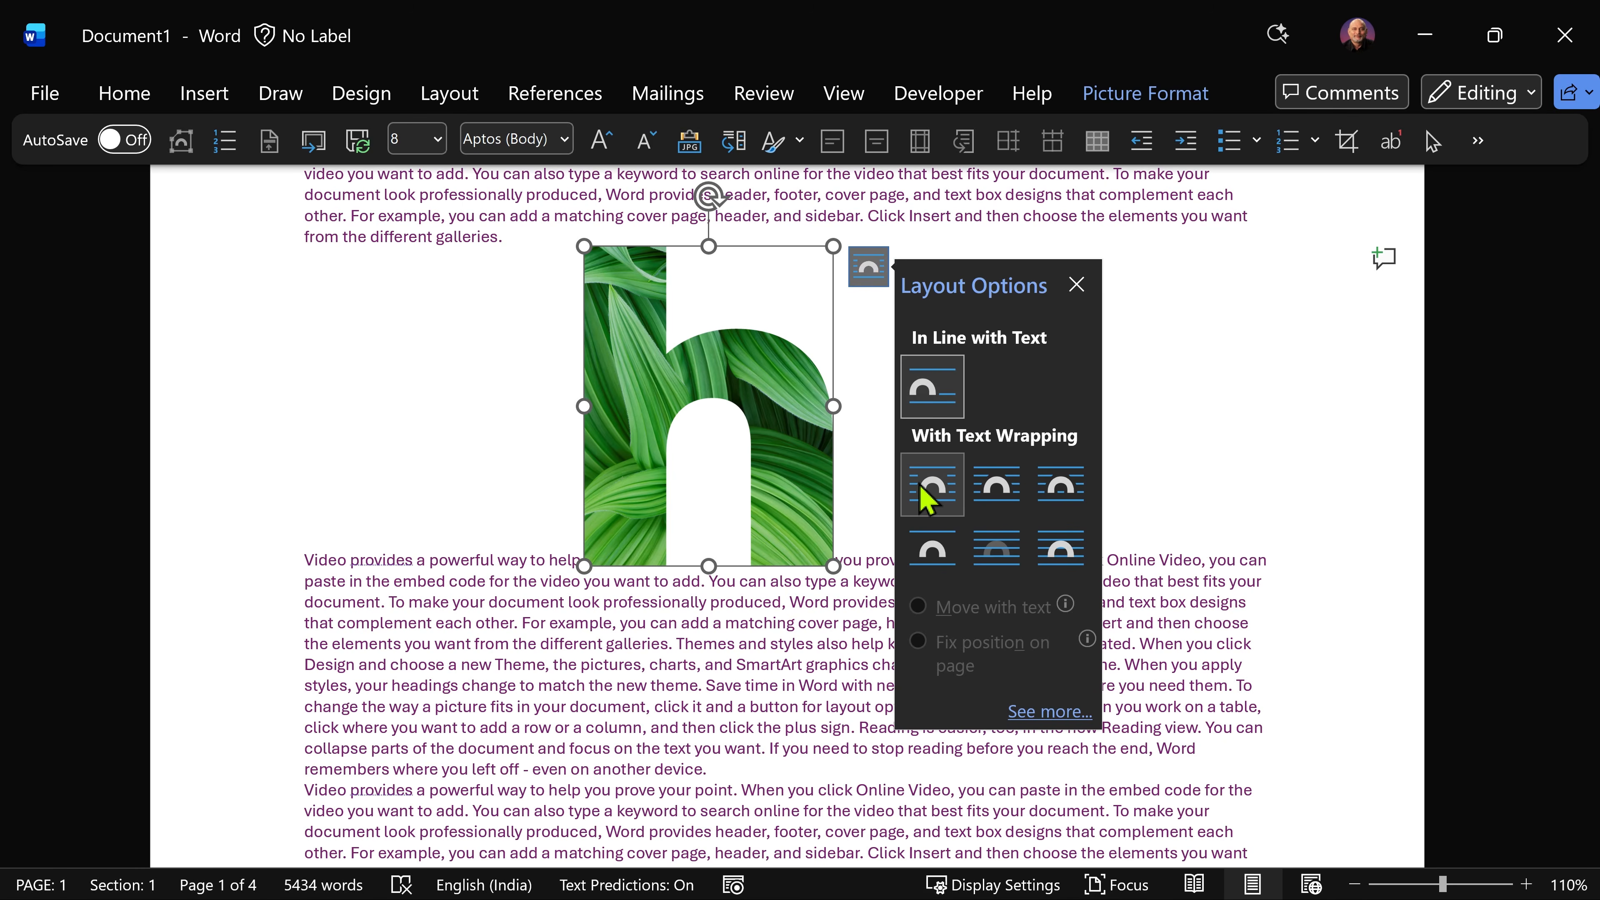
{"action": "left_click", "coordinate": [927, 503]}
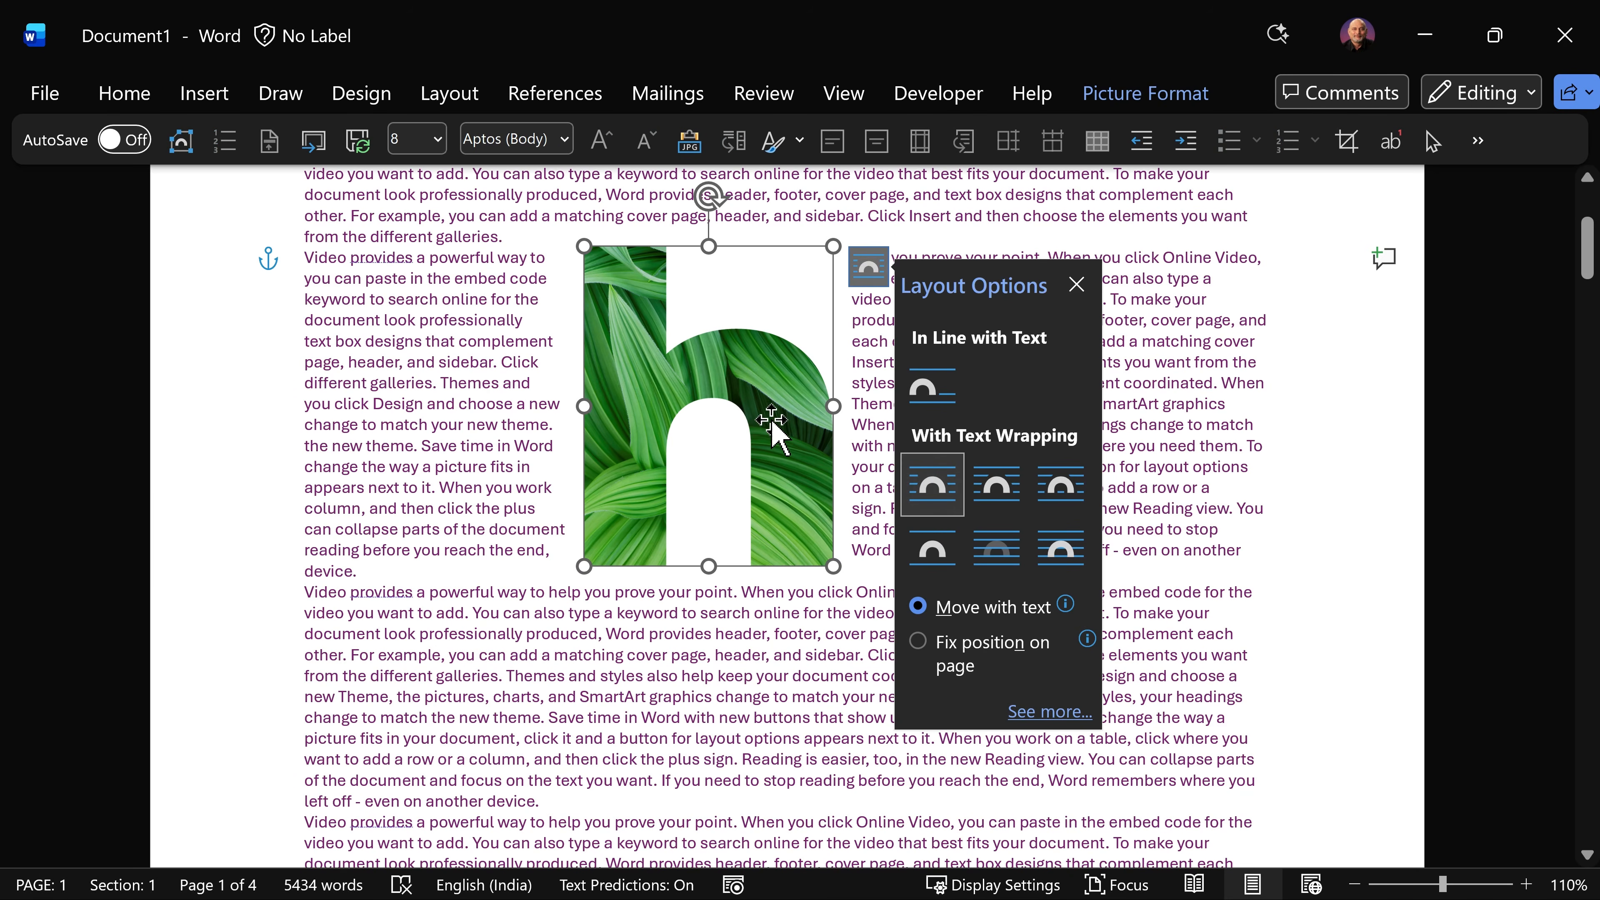
{"action": "left_click_drag", "start_coordinate": [765, 412], "coordinate": [812, 445]}
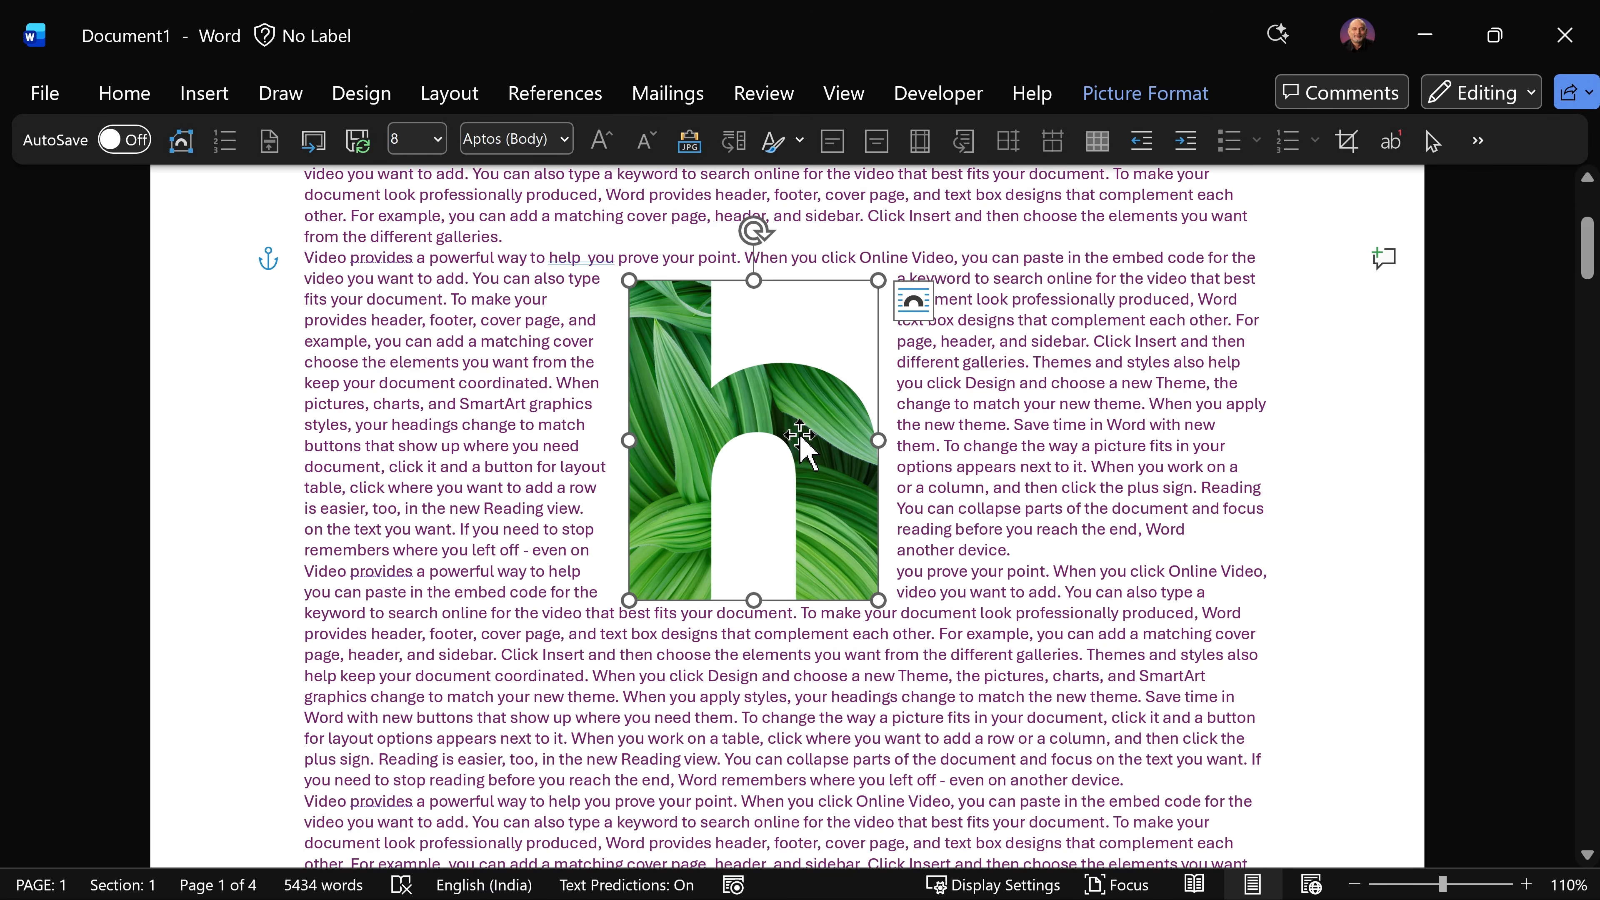
Step: Change the font color of the whole paragraph around the picture to a darker blue theme shade
{"action": "left_click", "coordinate": [393, 279]}
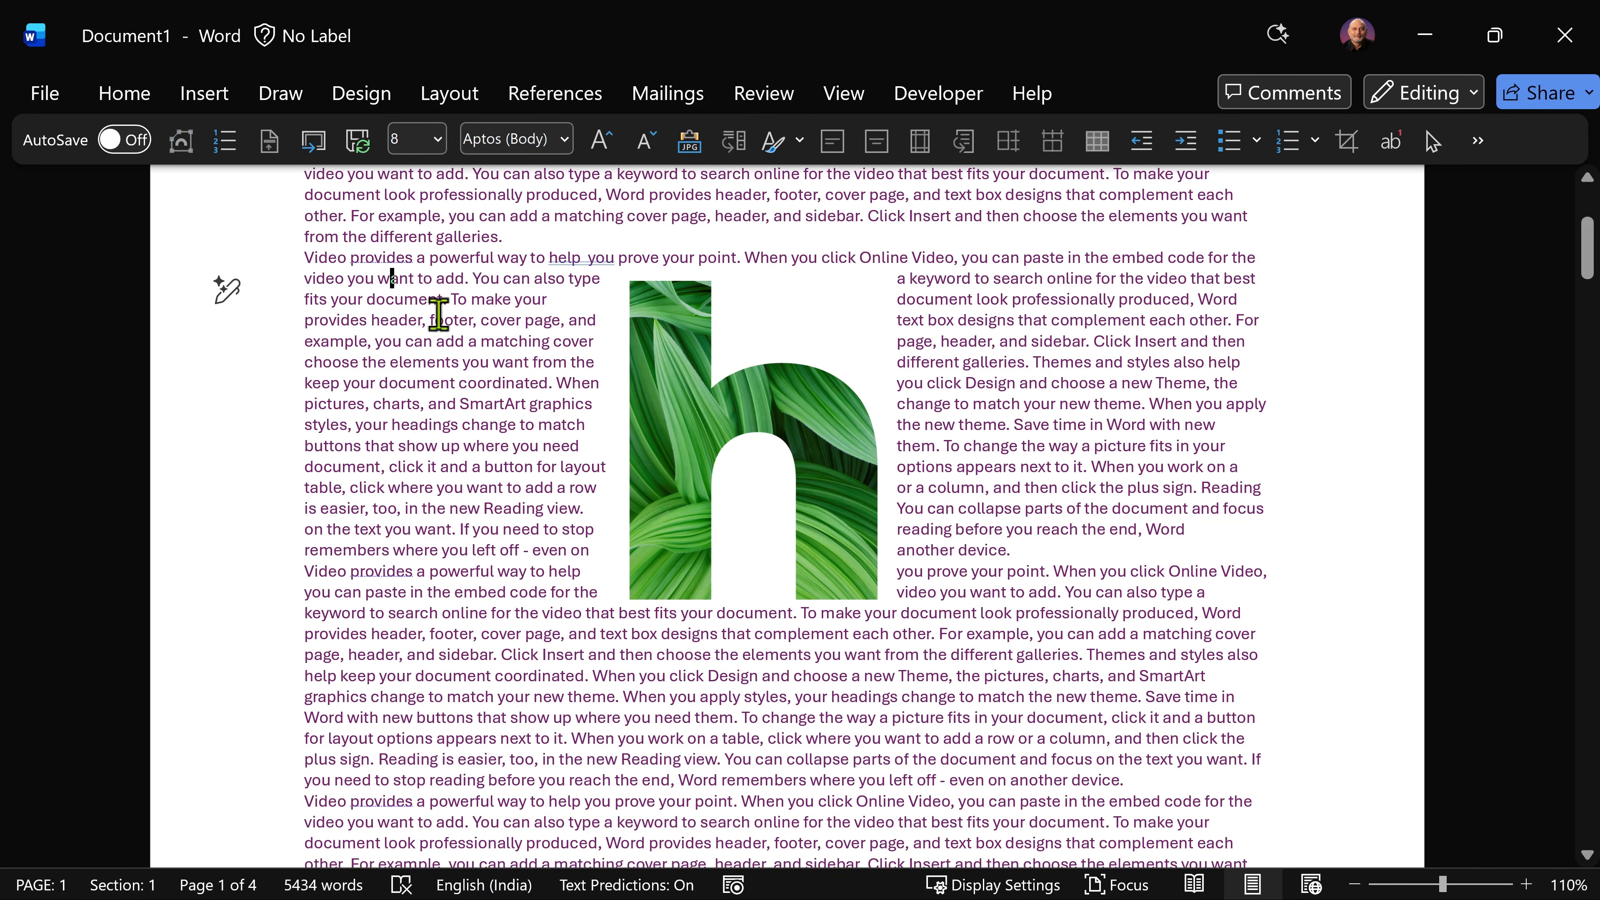
{"action": "left_click", "coordinate": [856, 439]}
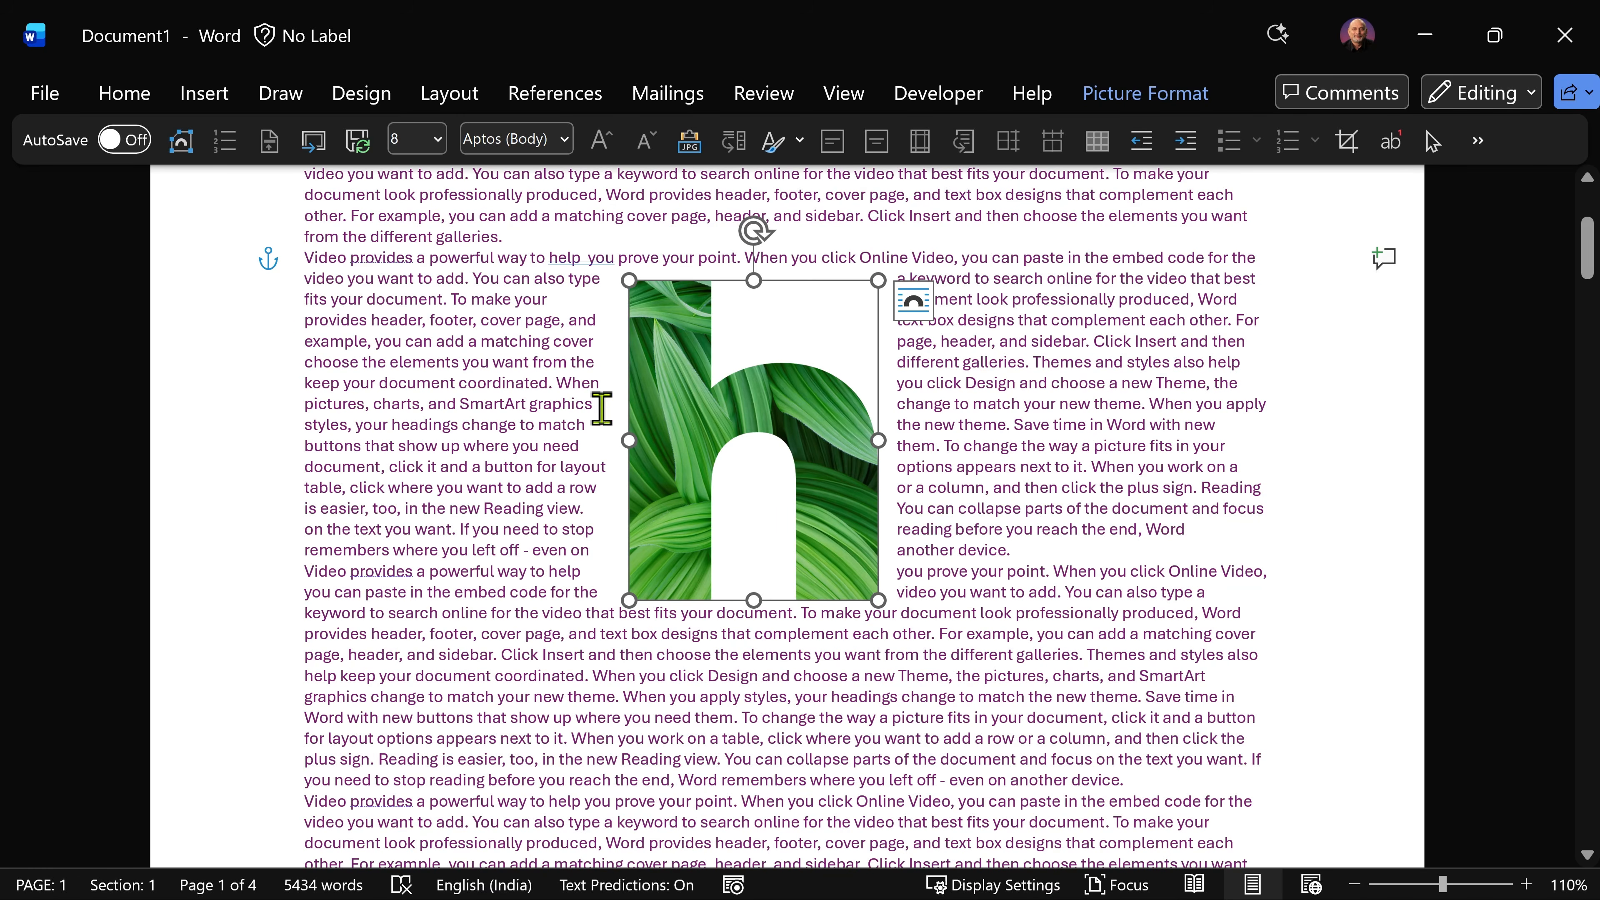
{"action": "triple_click", "coordinate": [435, 313]}
{"action": "left_click", "coordinate": [750, 273]}
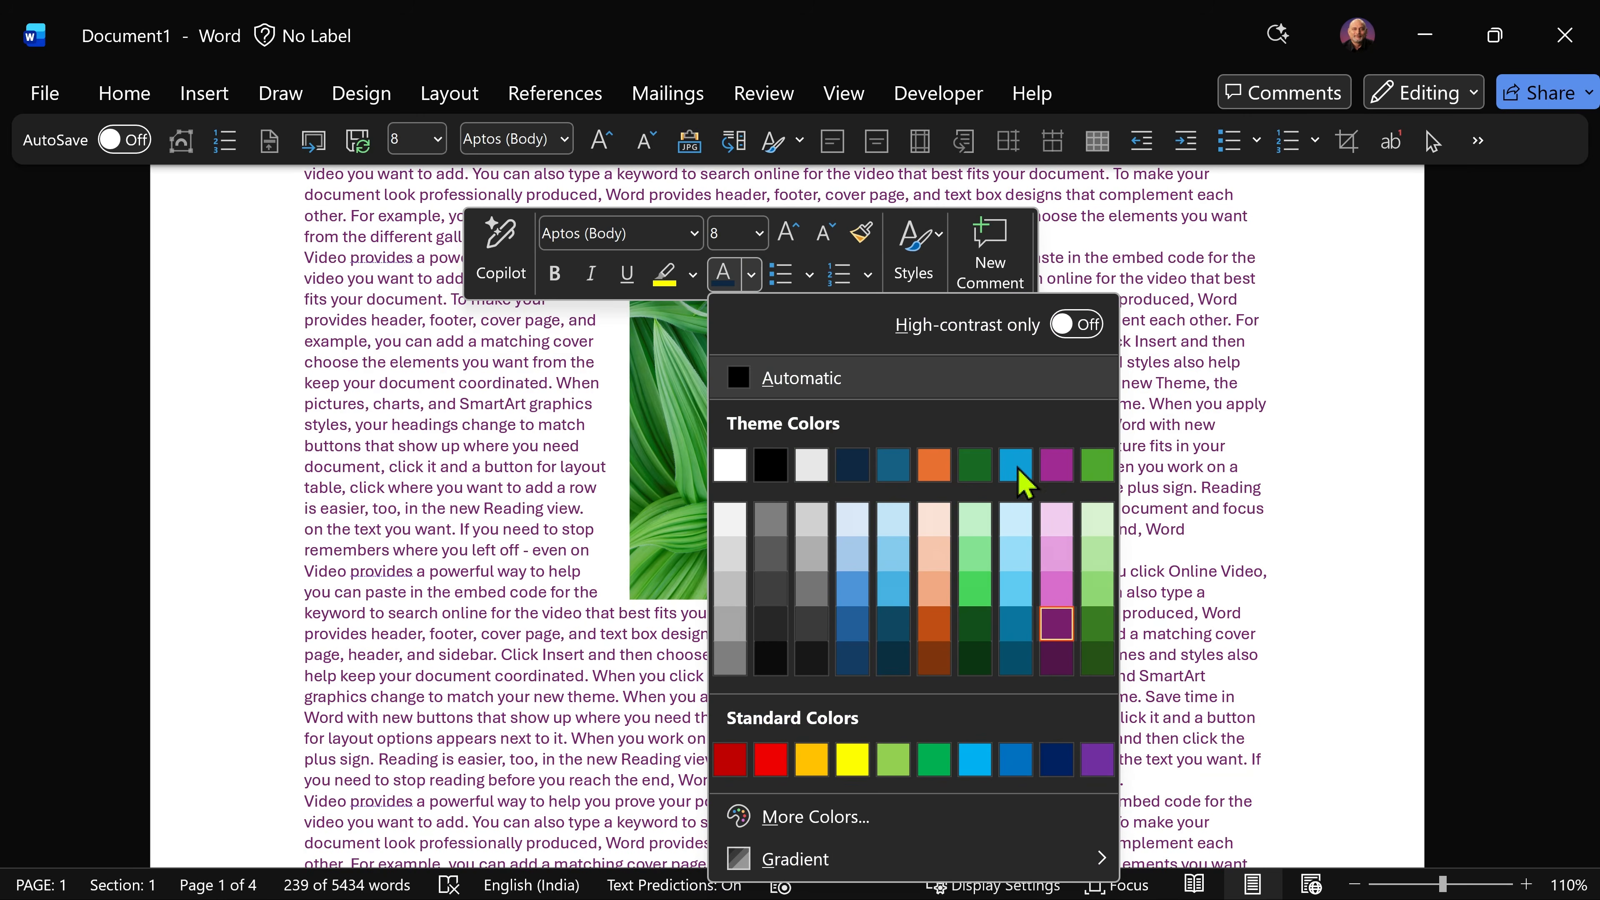
{"action": "left_click", "coordinate": [1017, 626]}
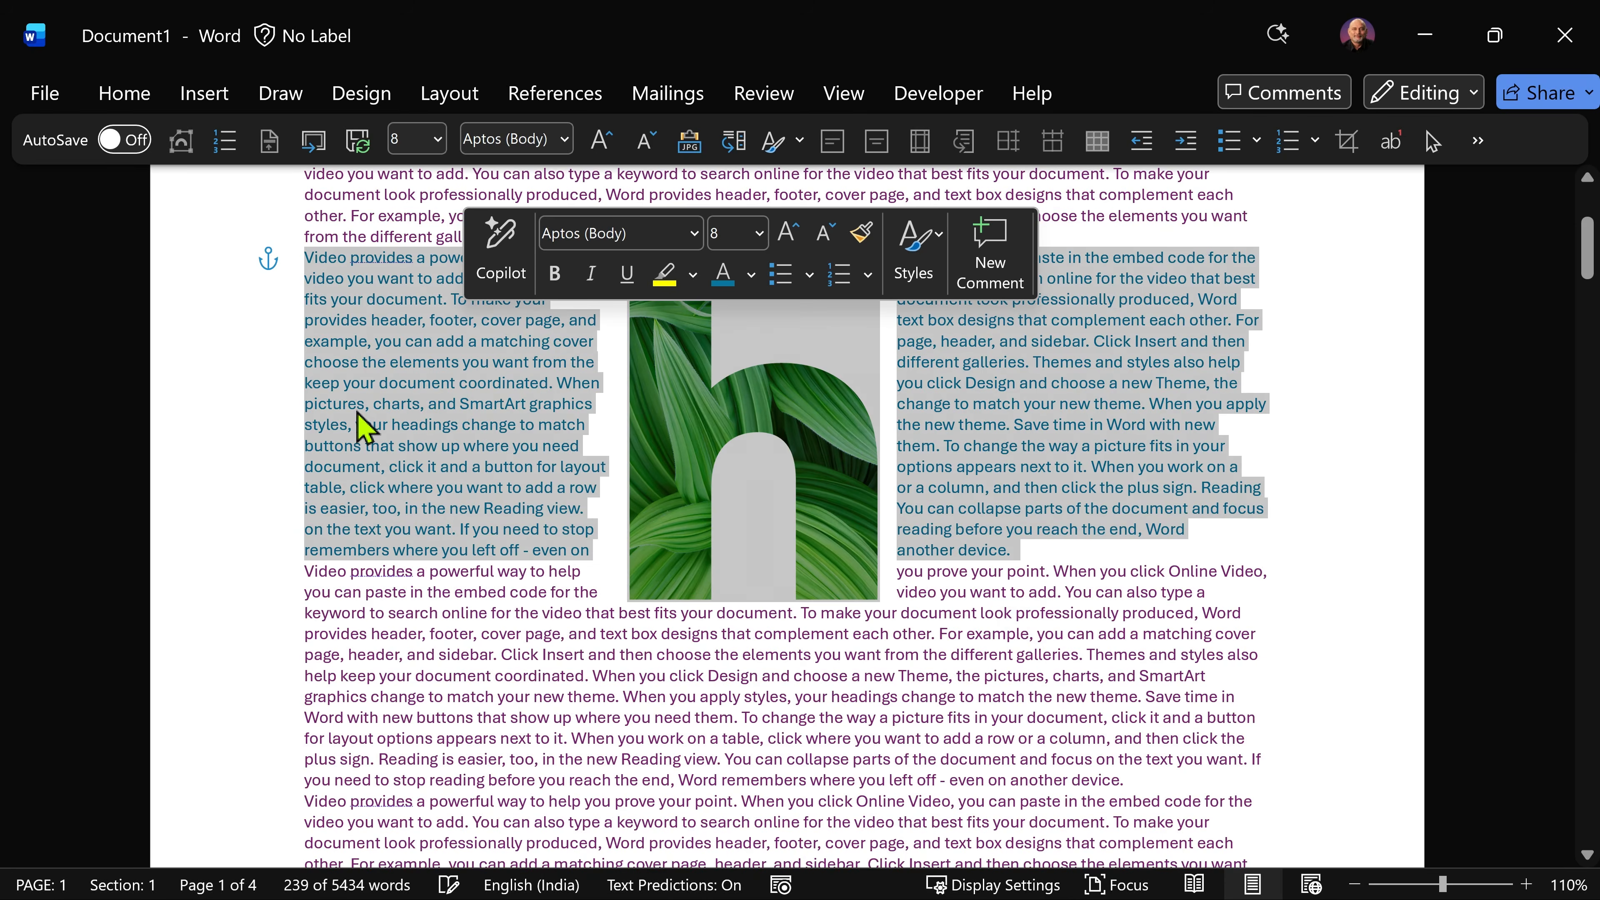
{"action": "left_click", "coordinate": [357, 408]}
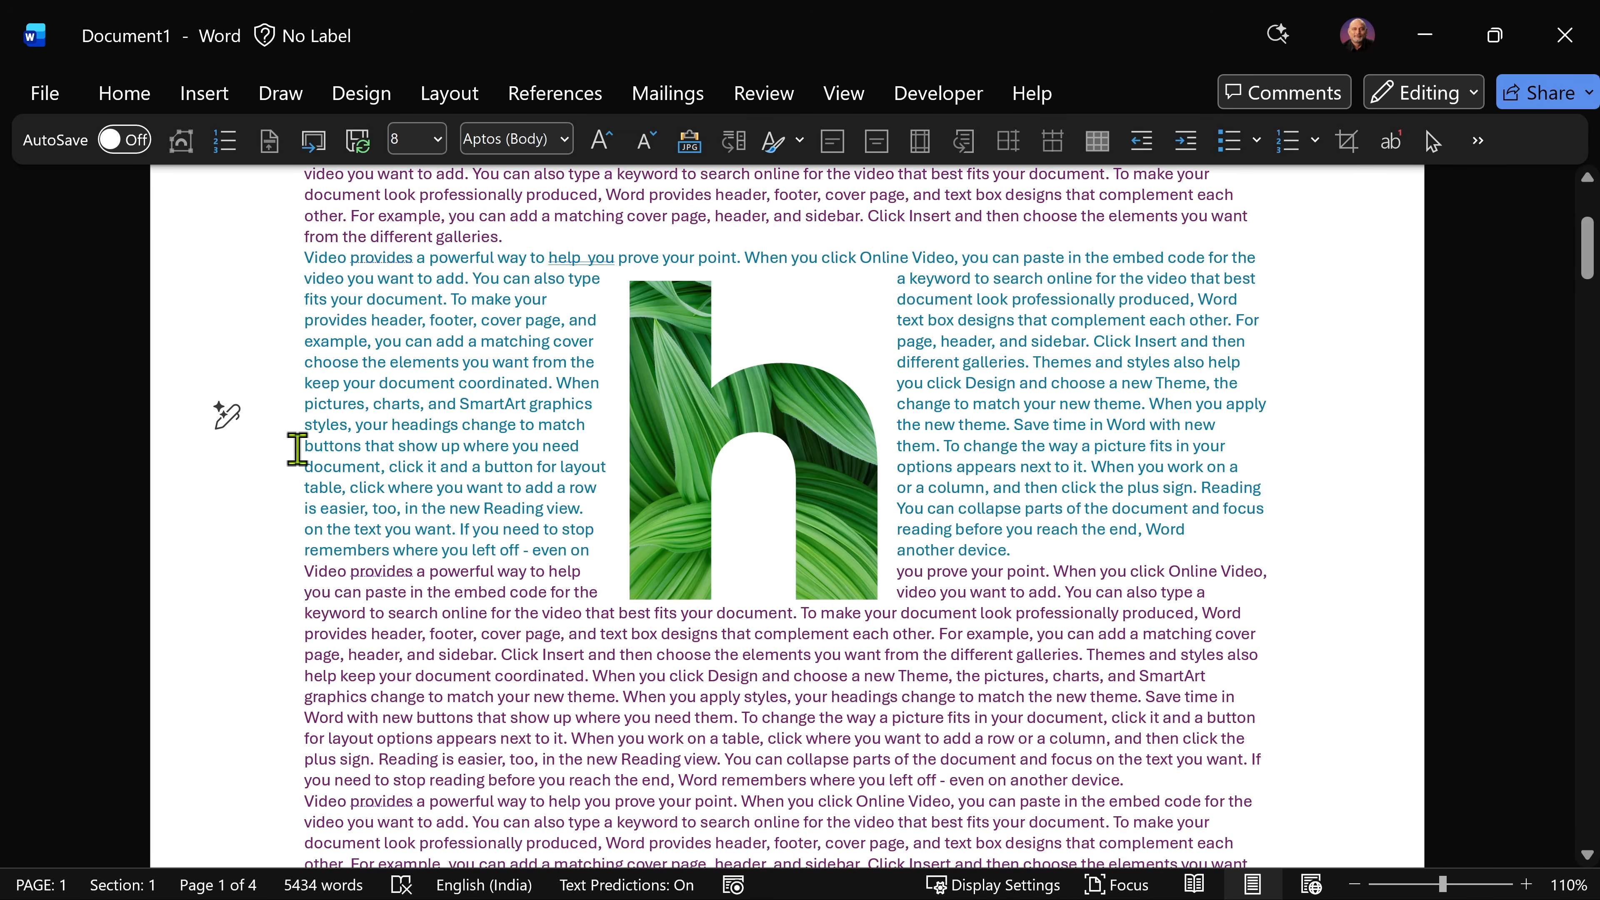
Step: Move the blue paragraph down past the next two paragraphs, and return it to its original place
{"action": "key", "text": "shift+alt+Down"}
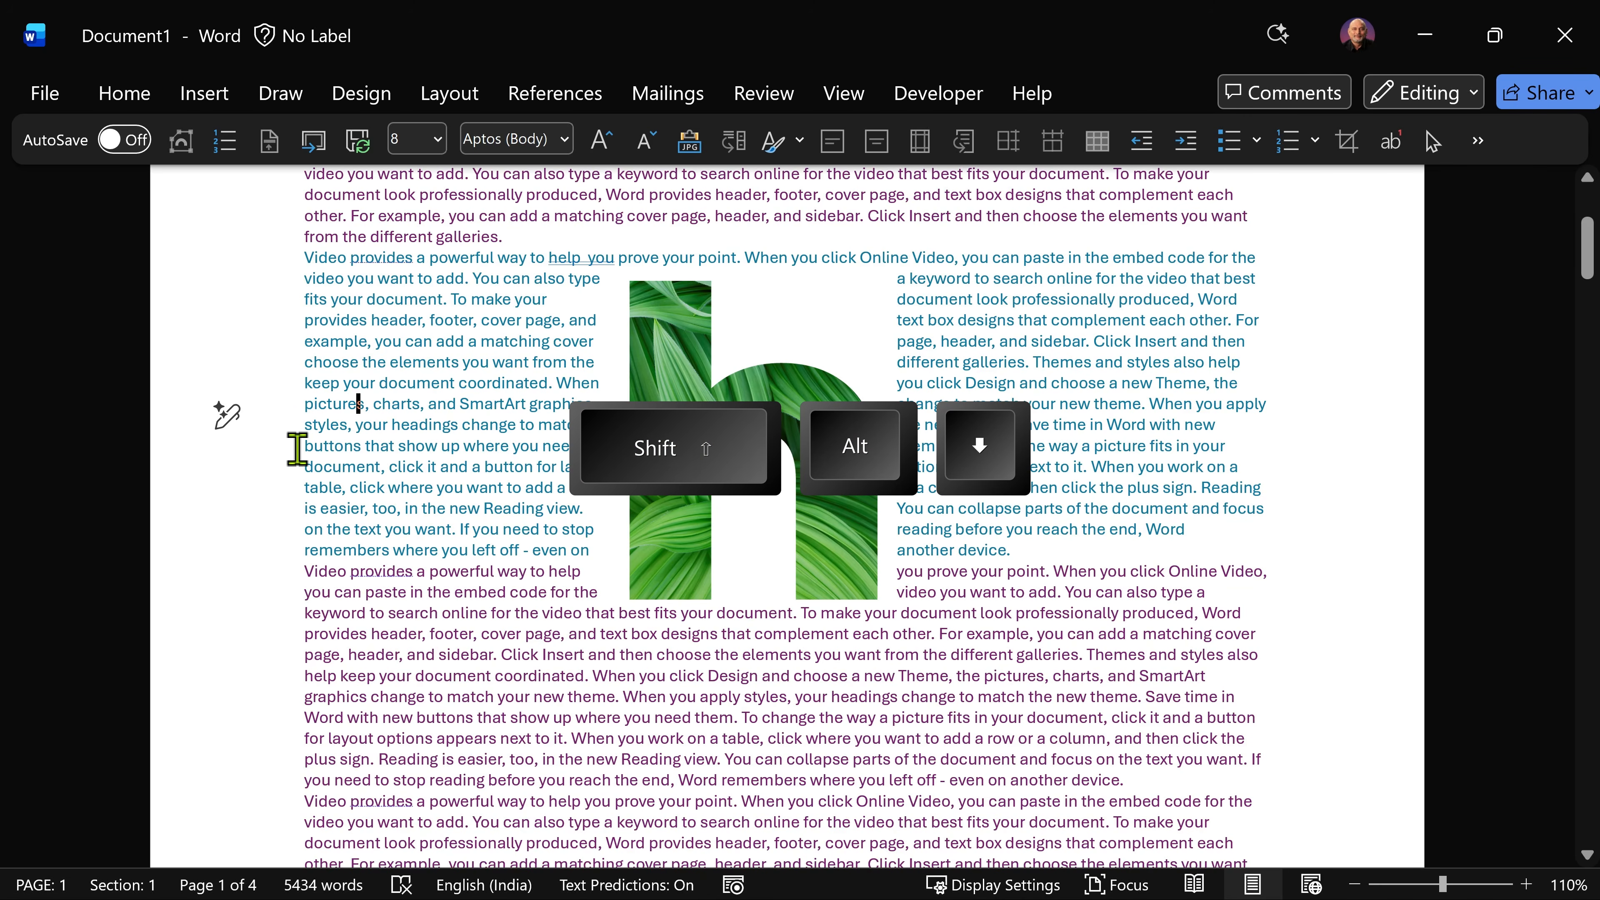
{"action": "key", "text": "shift+alt+Down"}
{"action": "key", "text": "shift+alt+Down"}
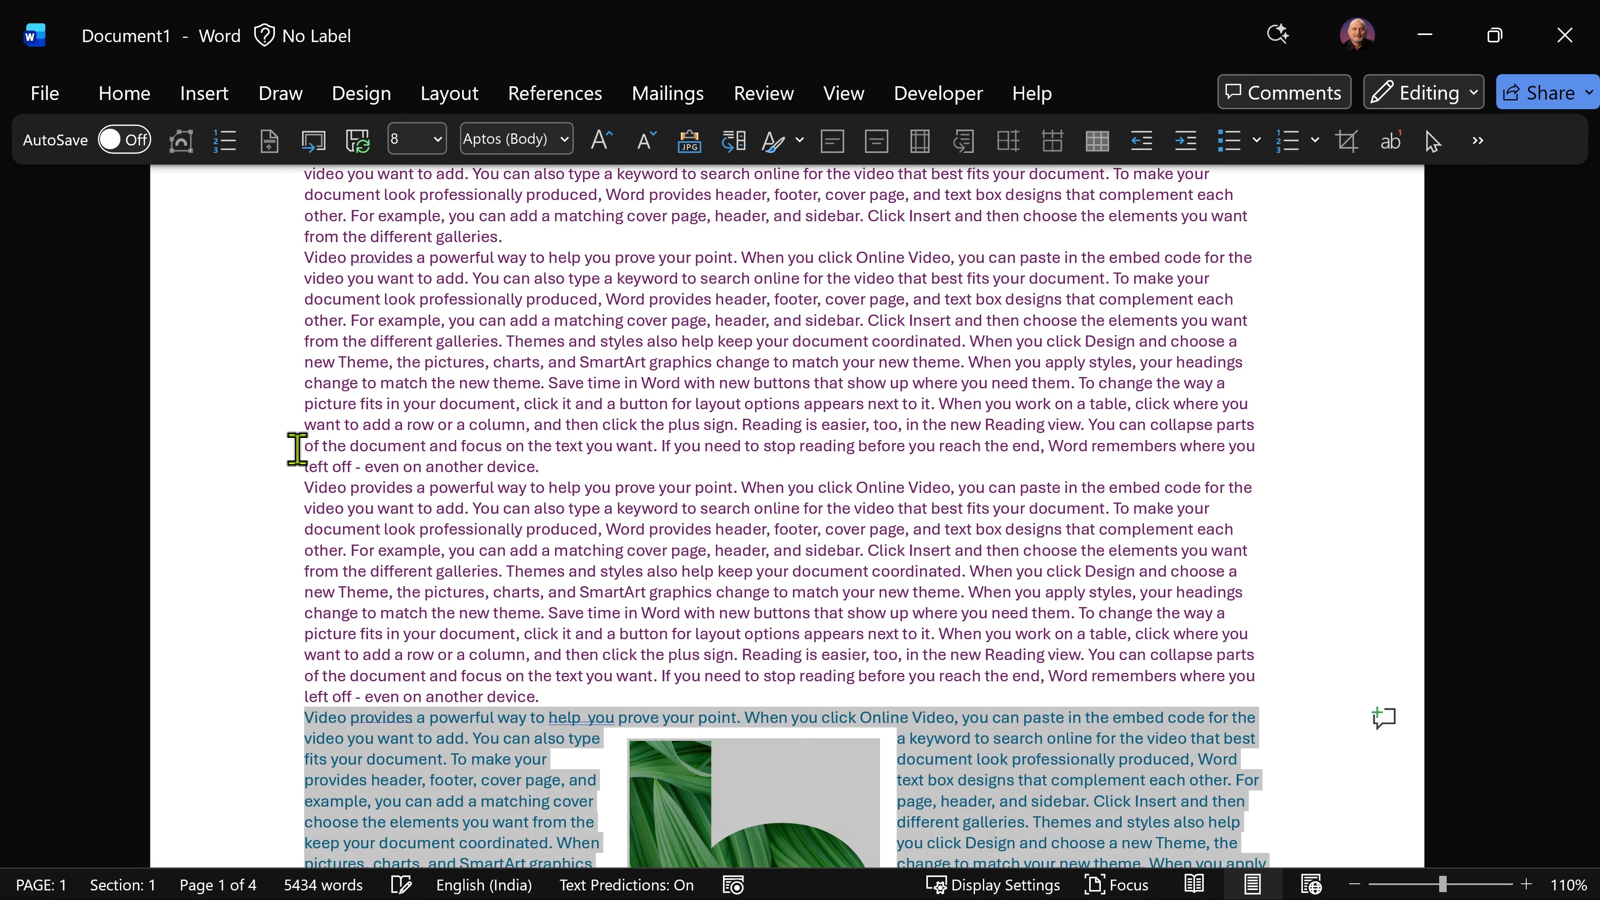
{"action": "key", "text": "shift+alt+Up"}
{"action": "key", "text": "shift+alt+Up"}
Step: Set the h picture's text wrapping to Top and Bottom
{"action": "left_click", "coordinate": [725, 358]}
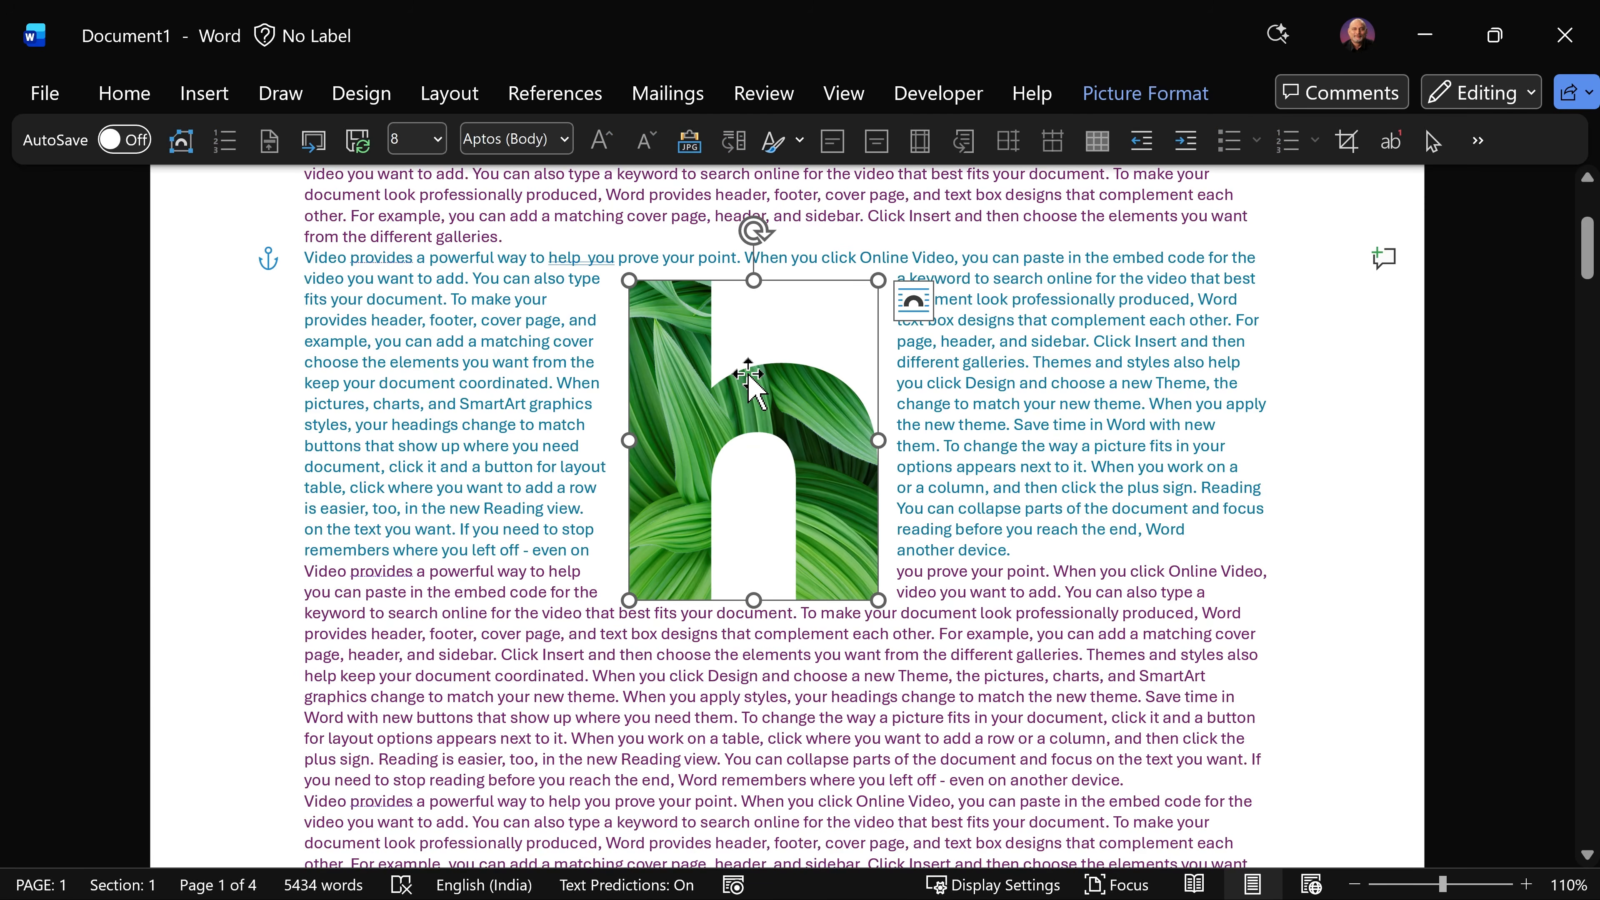
{"action": "left_click", "coordinate": [901, 307]}
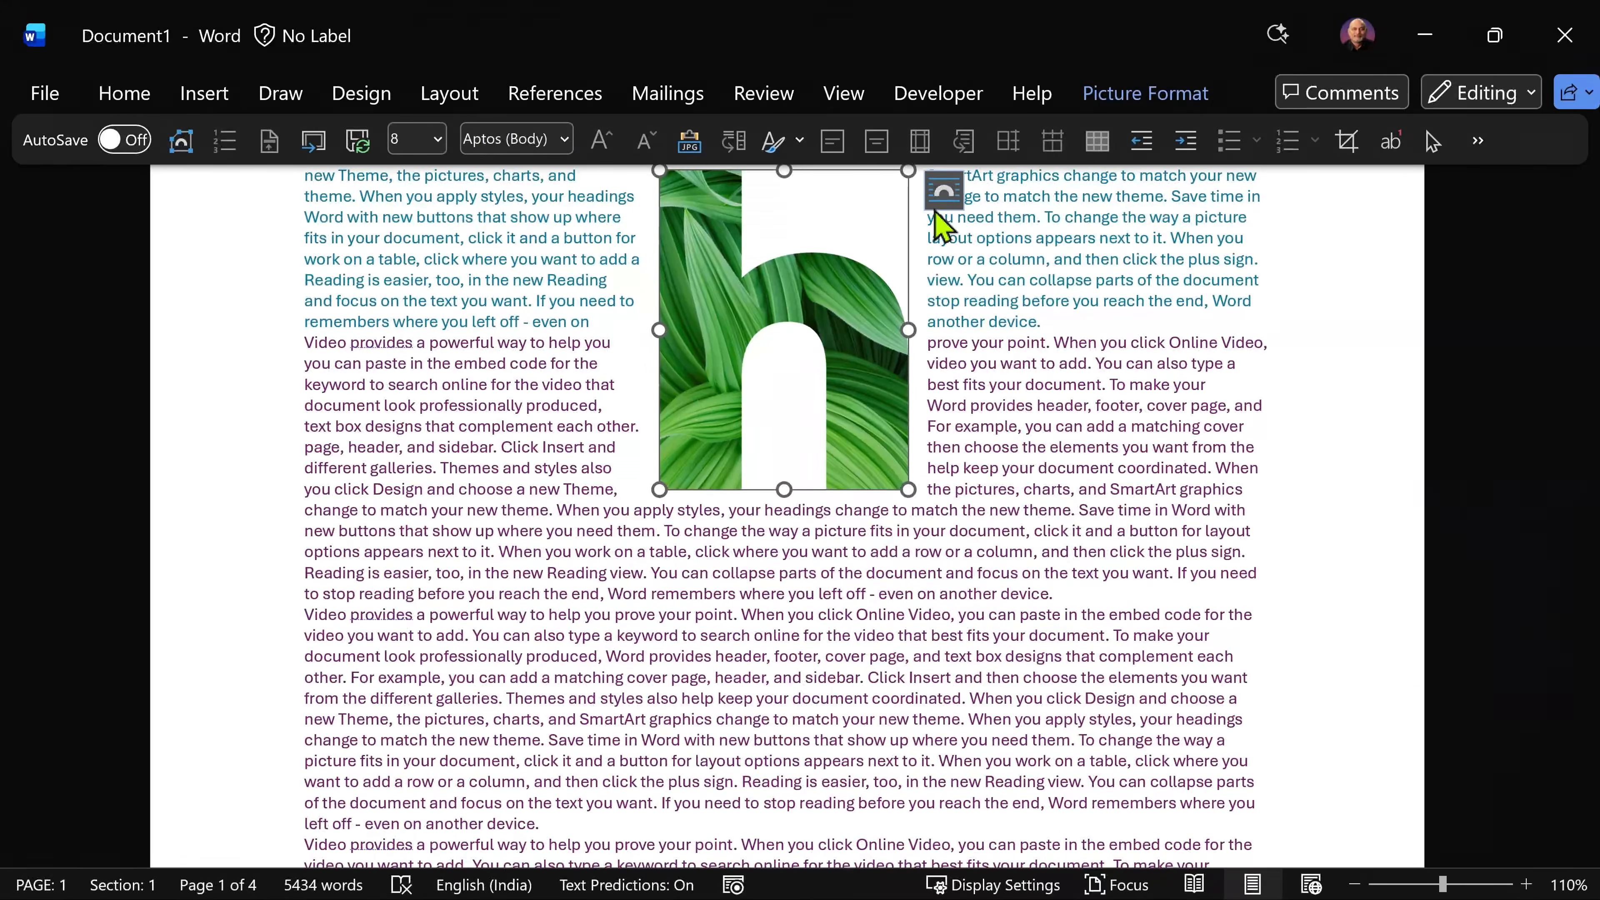
{"action": "left_click", "coordinate": [1007, 473]}
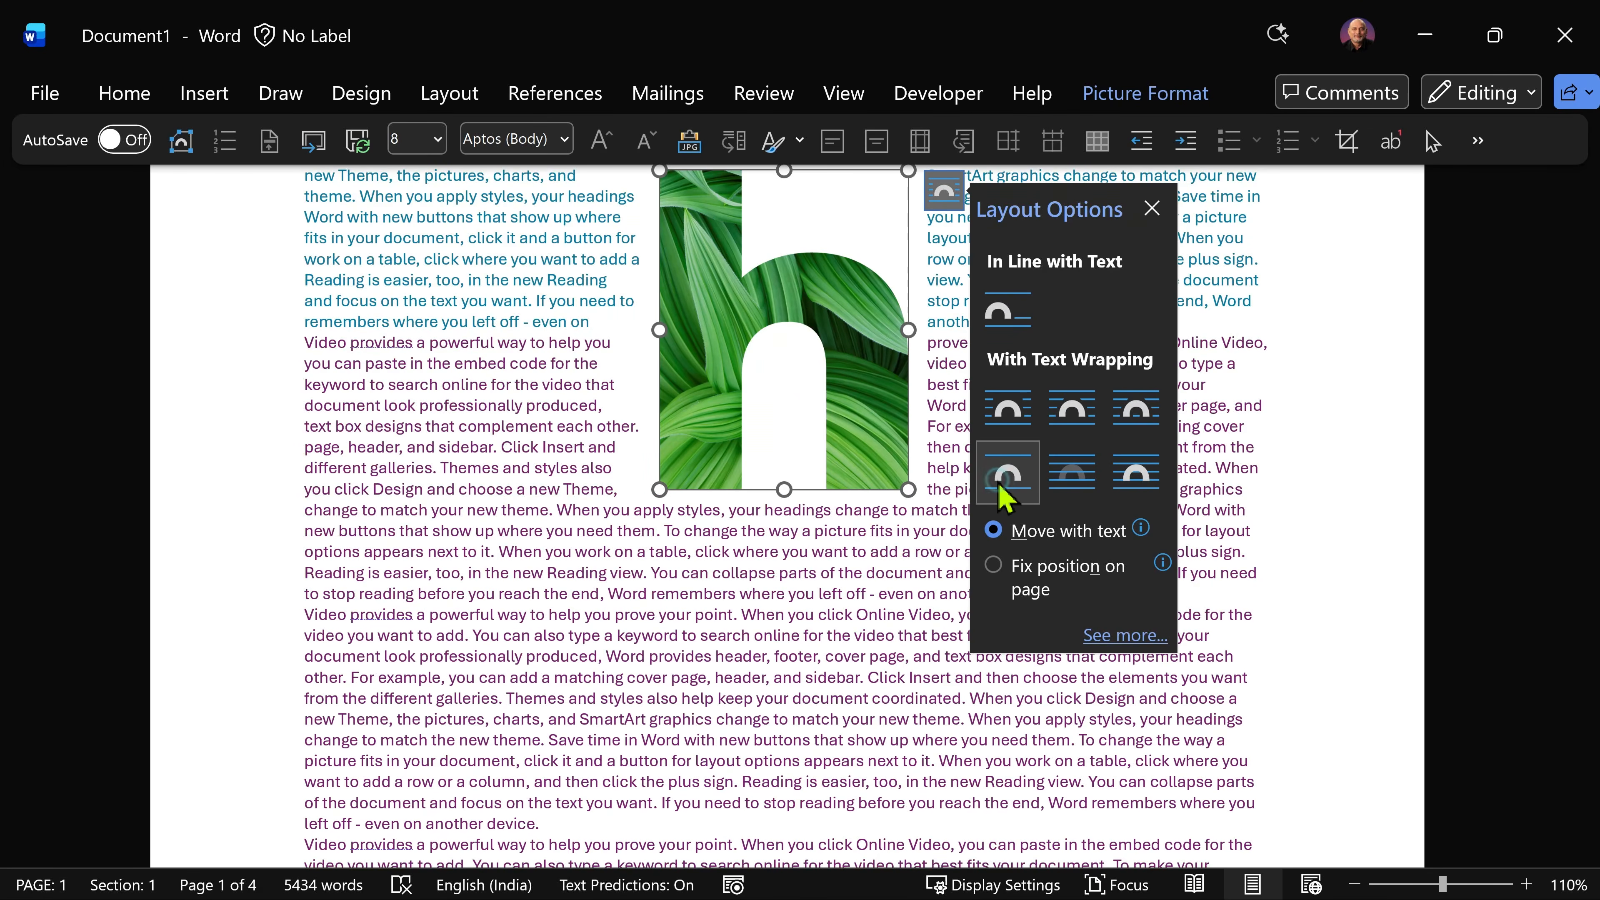
{"action": "scroll", "coordinate": [936, 560], "scroll_direction": "up", "scroll_amount": 5}
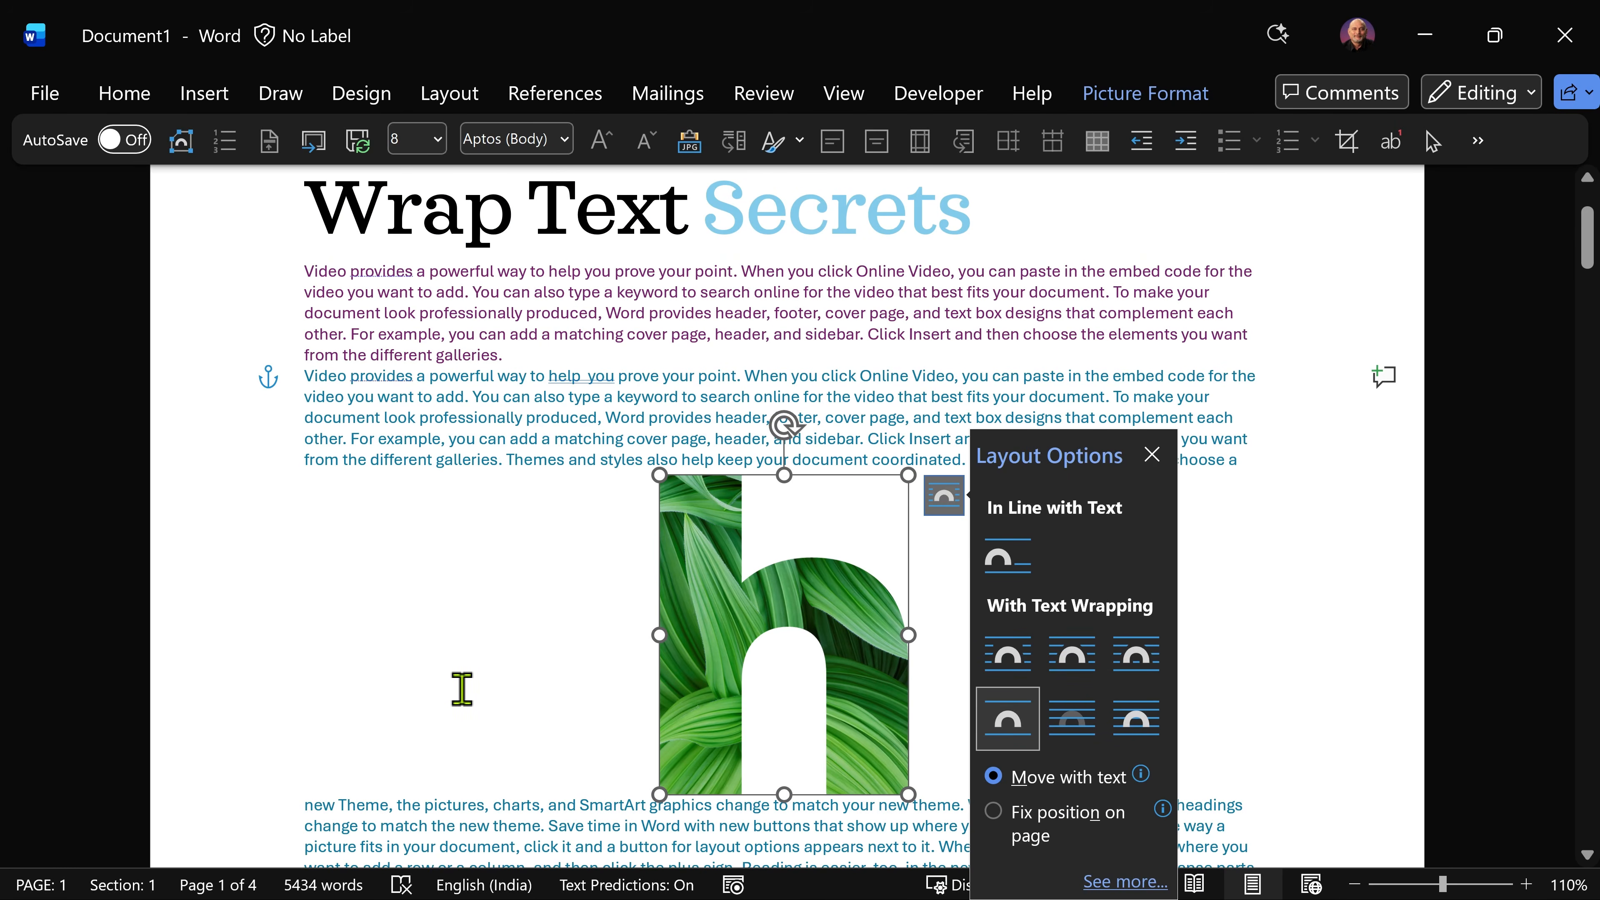
Step: Insert test letters inside "and" on the line below the picture and inside "matching" above it
{"action": "left_click", "coordinate": [569, 805]}
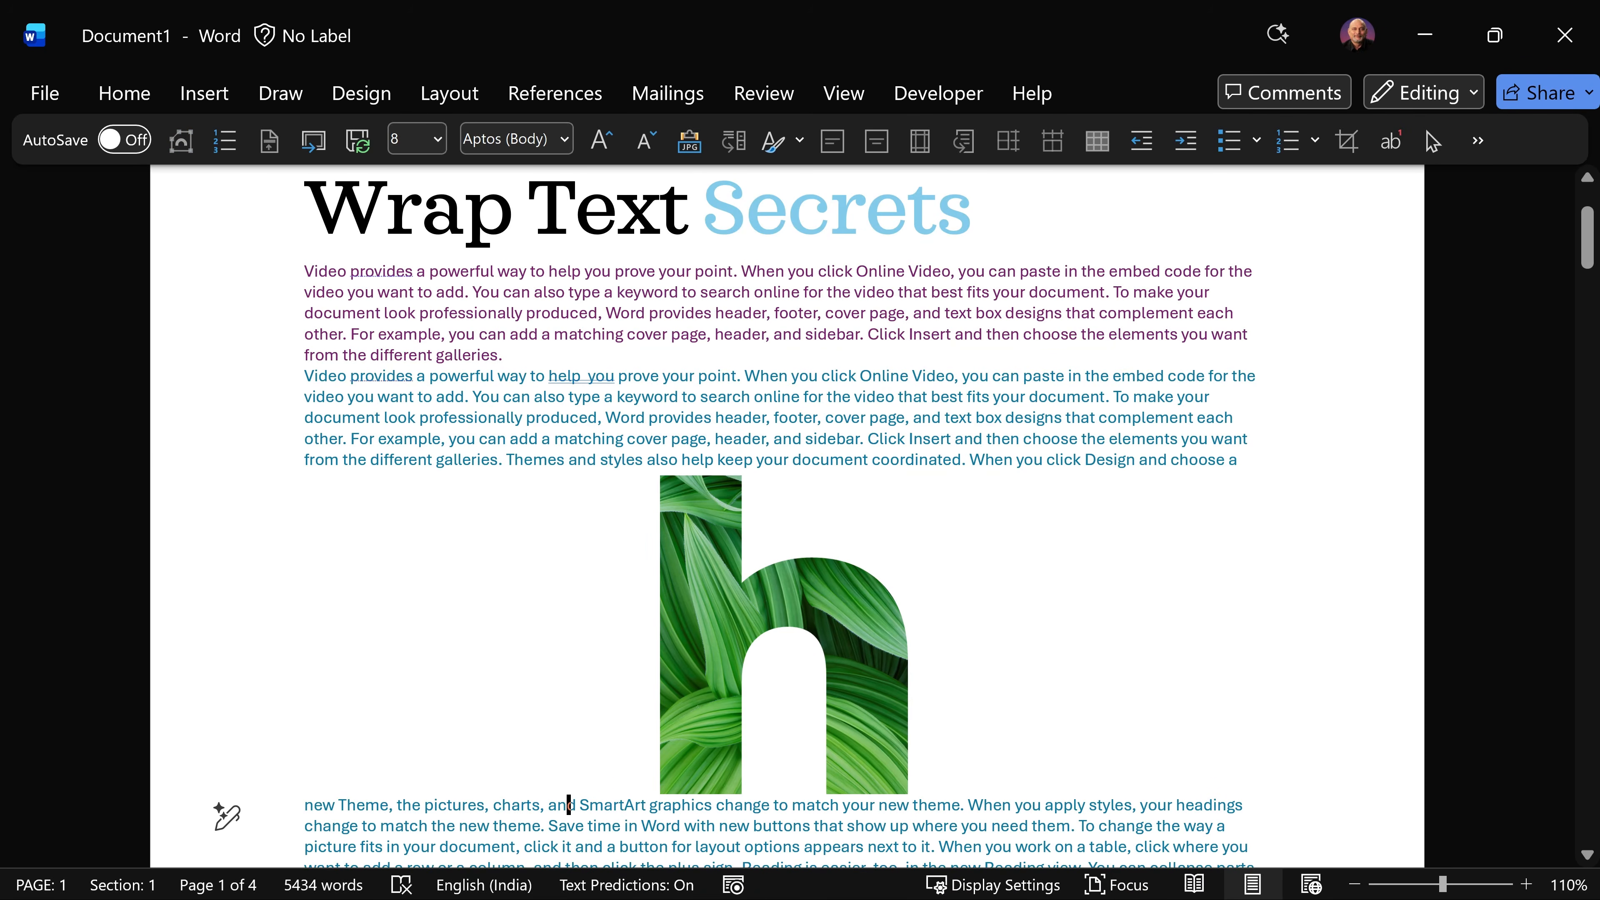
{"action": "type", "text": "fdssfsd"}
{"action": "left_click", "coordinate": [589, 447]}
{"action": "type", "text": "fdsfsfdfsdfdsfsd"}
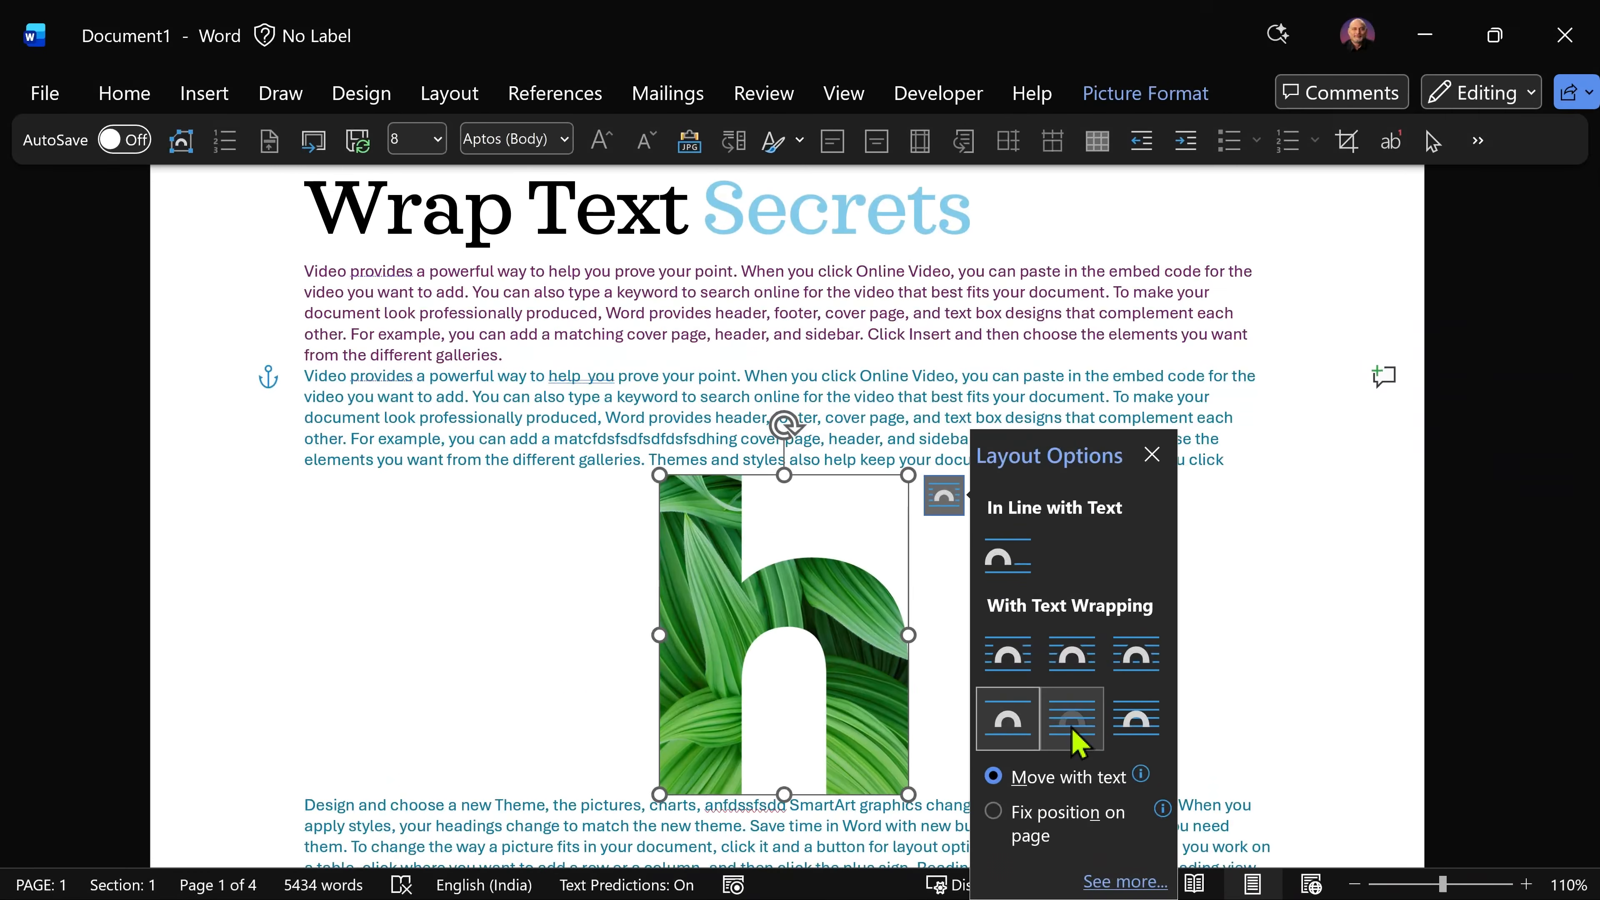
Step: Set the h picture's text wrapping to Behind Text and check the picture formatting options
{"action": "left_click", "coordinate": [1072, 728]}
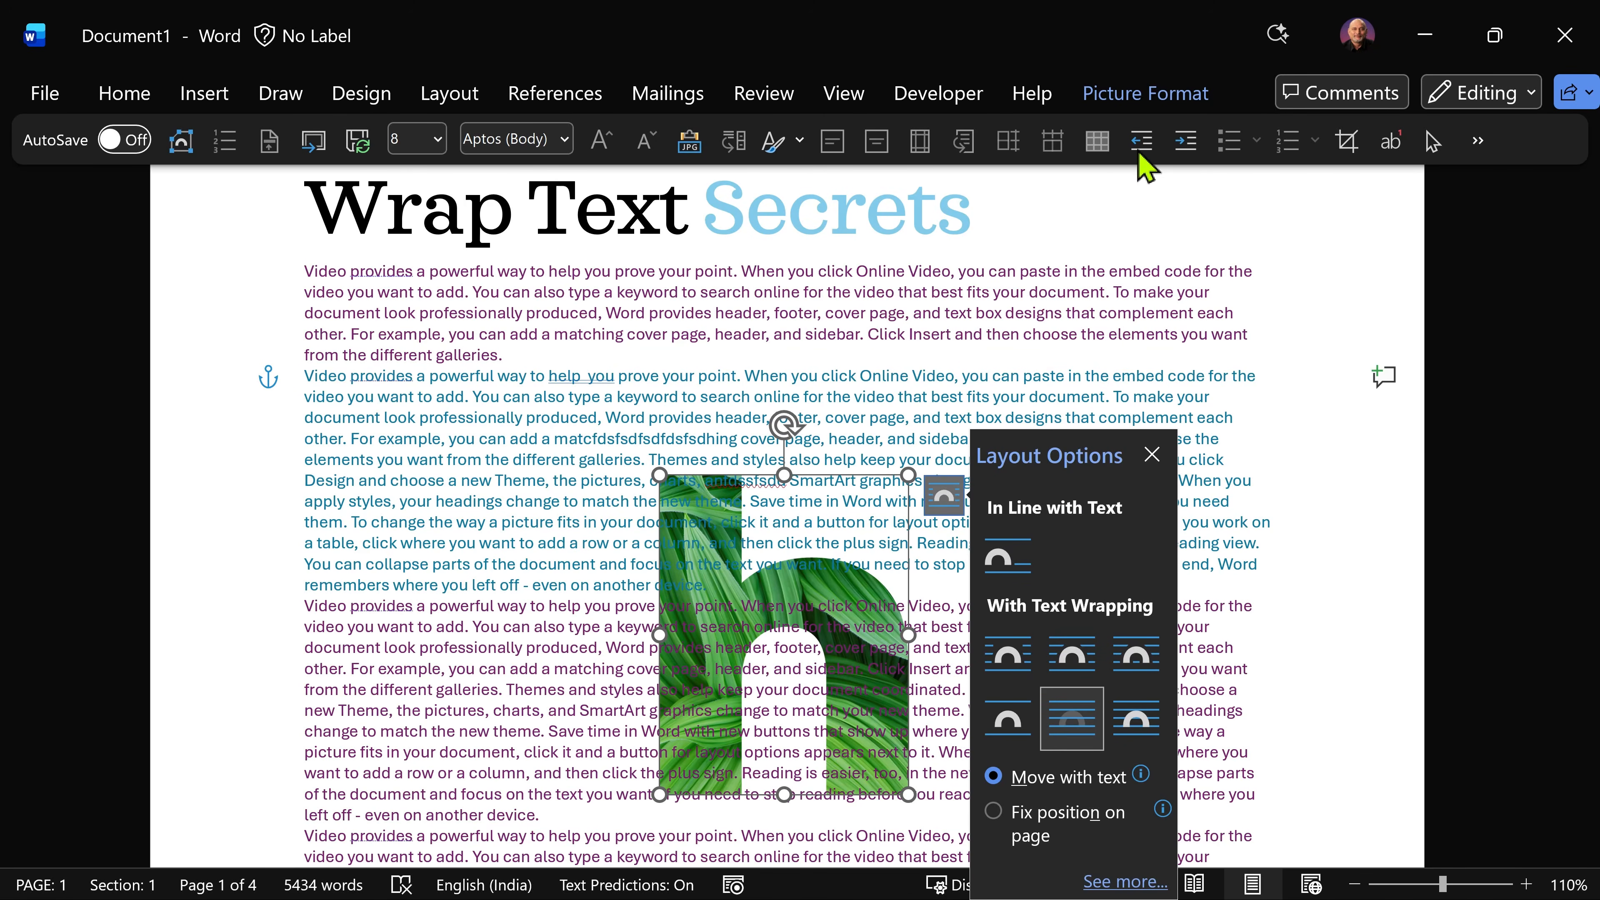
{"action": "left_click", "coordinate": [1146, 97]}
{"action": "left_click", "coordinate": [302, 138]}
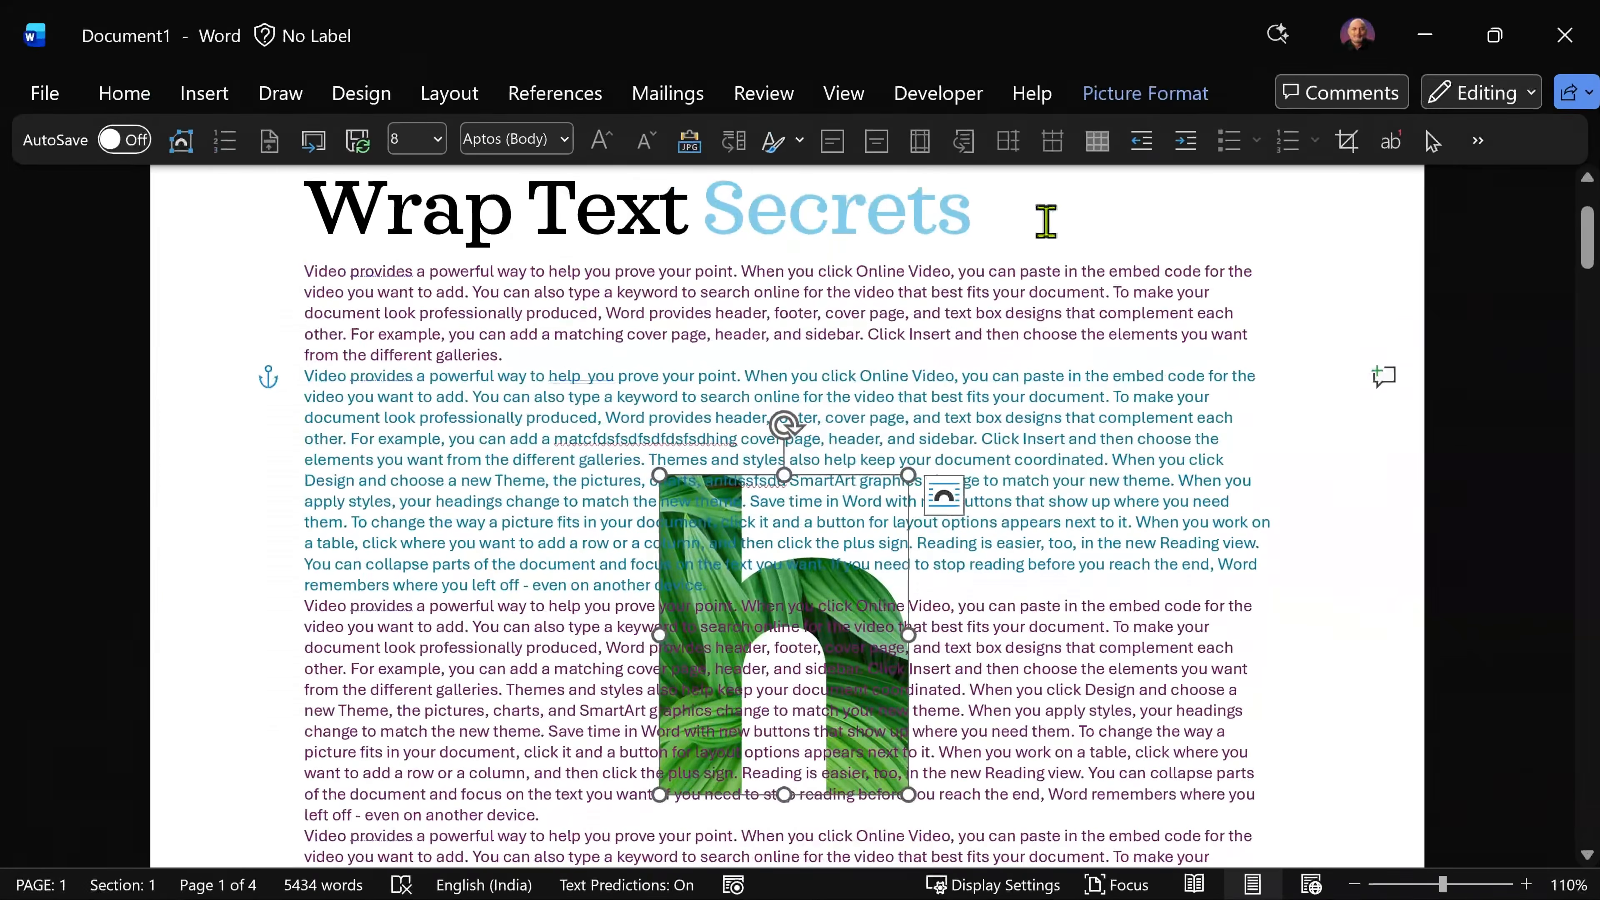
Step: Set the h picture's text wrapping to In Front of Text and move the picture slightly up and left over the text
{"action": "left_click", "coordinate": [945, 498]}
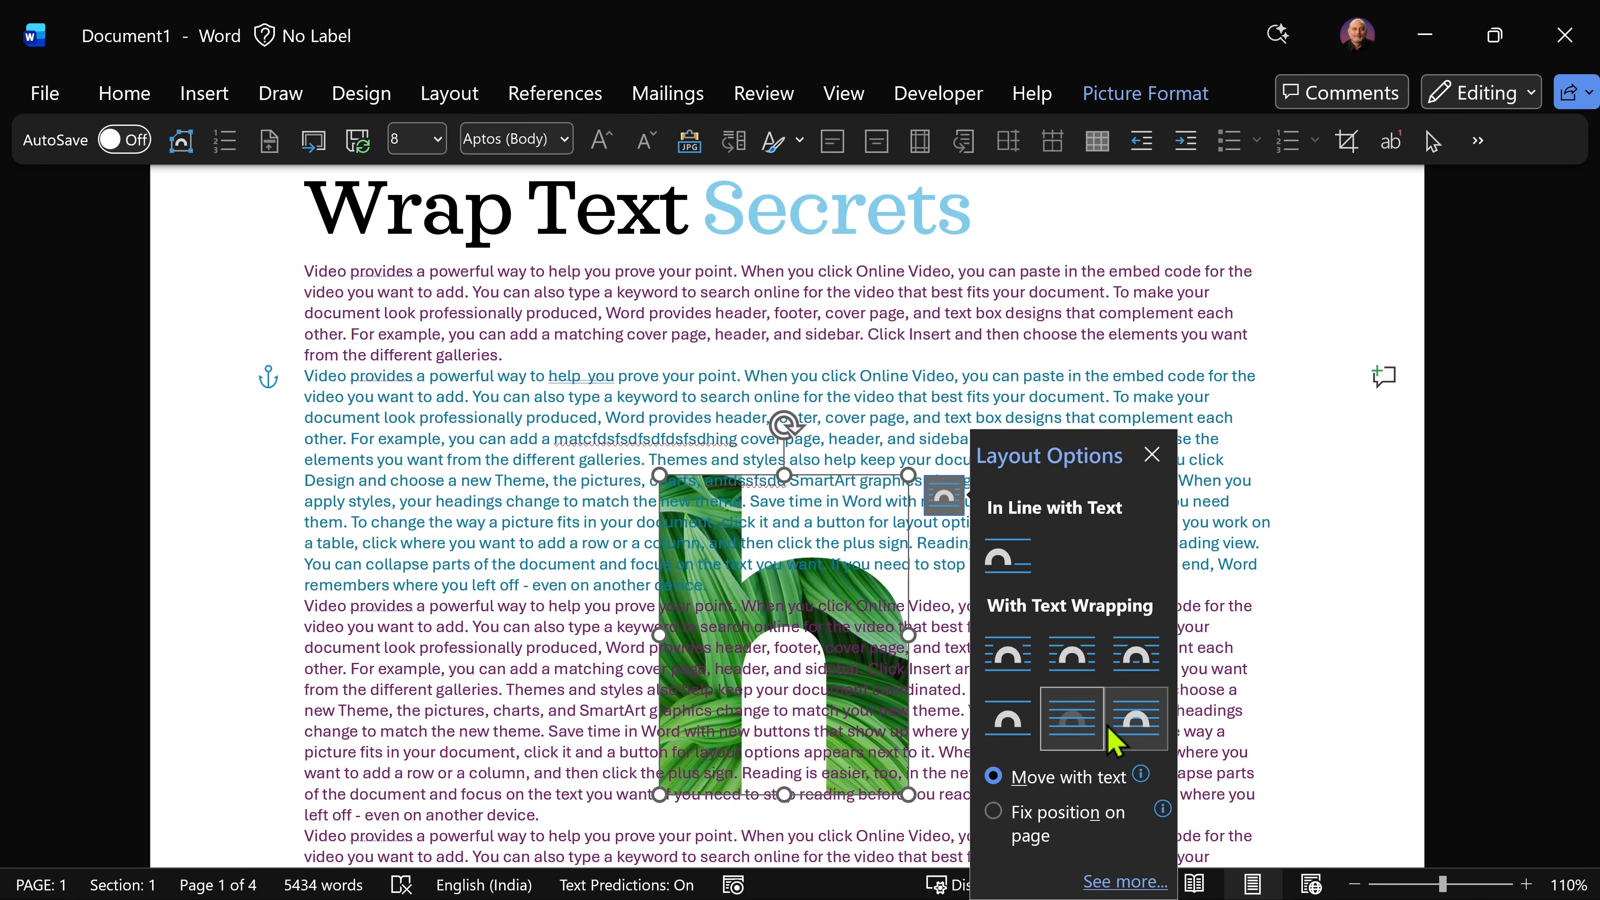
{"action": "left_click", "coordinate": [1134, 721]}
{"action": "left_click_drag", "start_coordinate": [858, 661], "coordinate": [990, 629]}
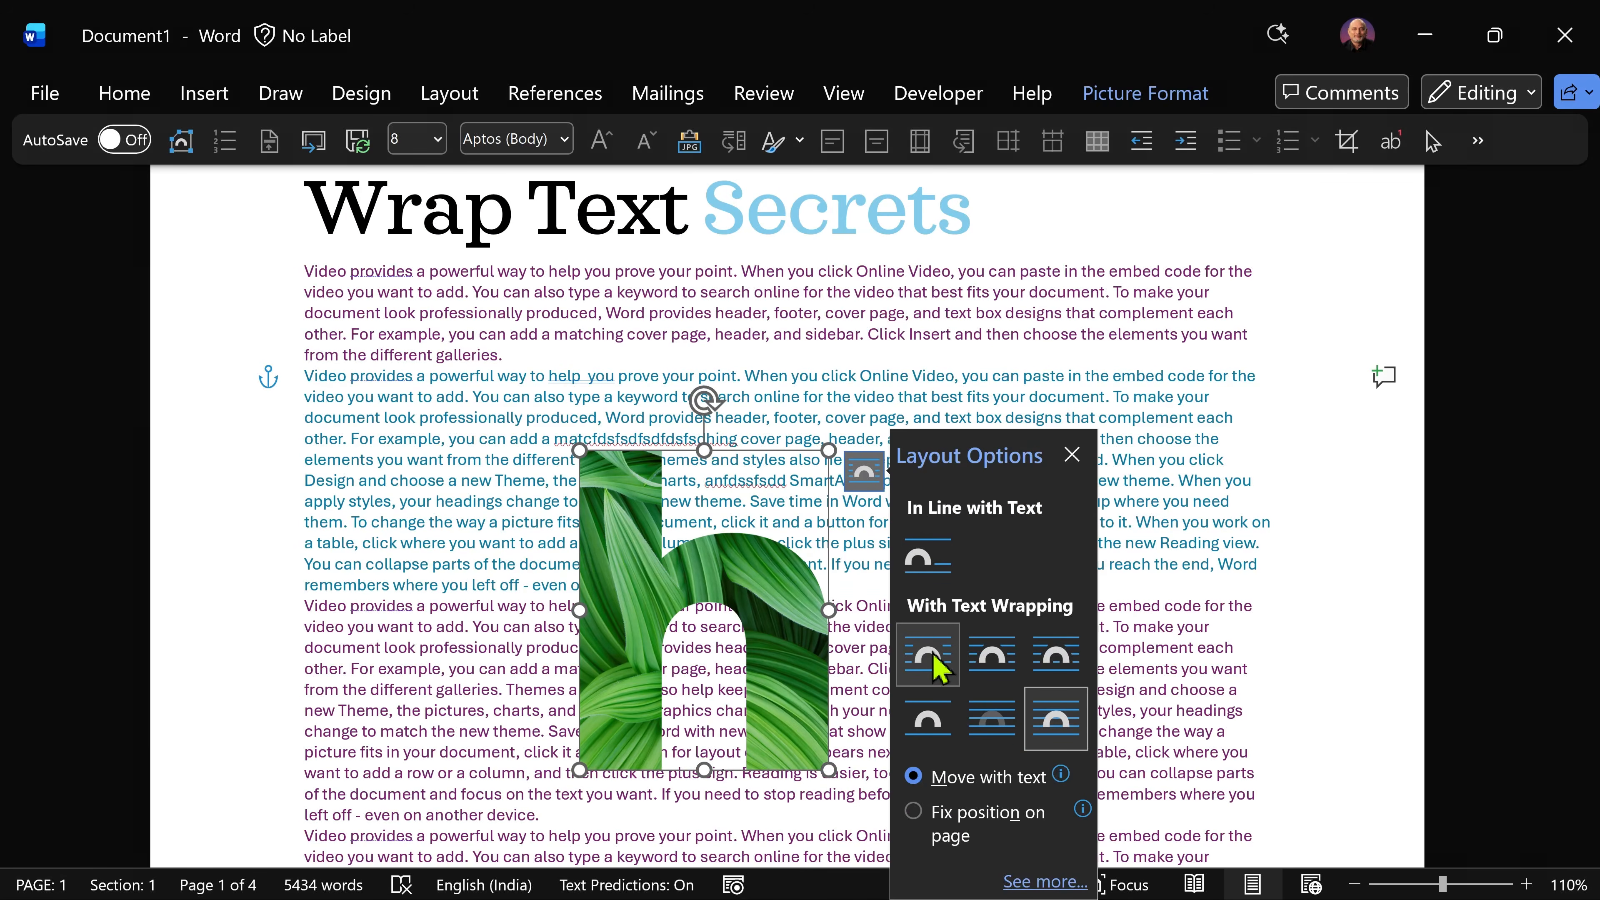
Step: Set the h picture's text wrapping to Square and reduce its left and right distances from the text
{"action": "left_click", "coordinate": [935, 664]}
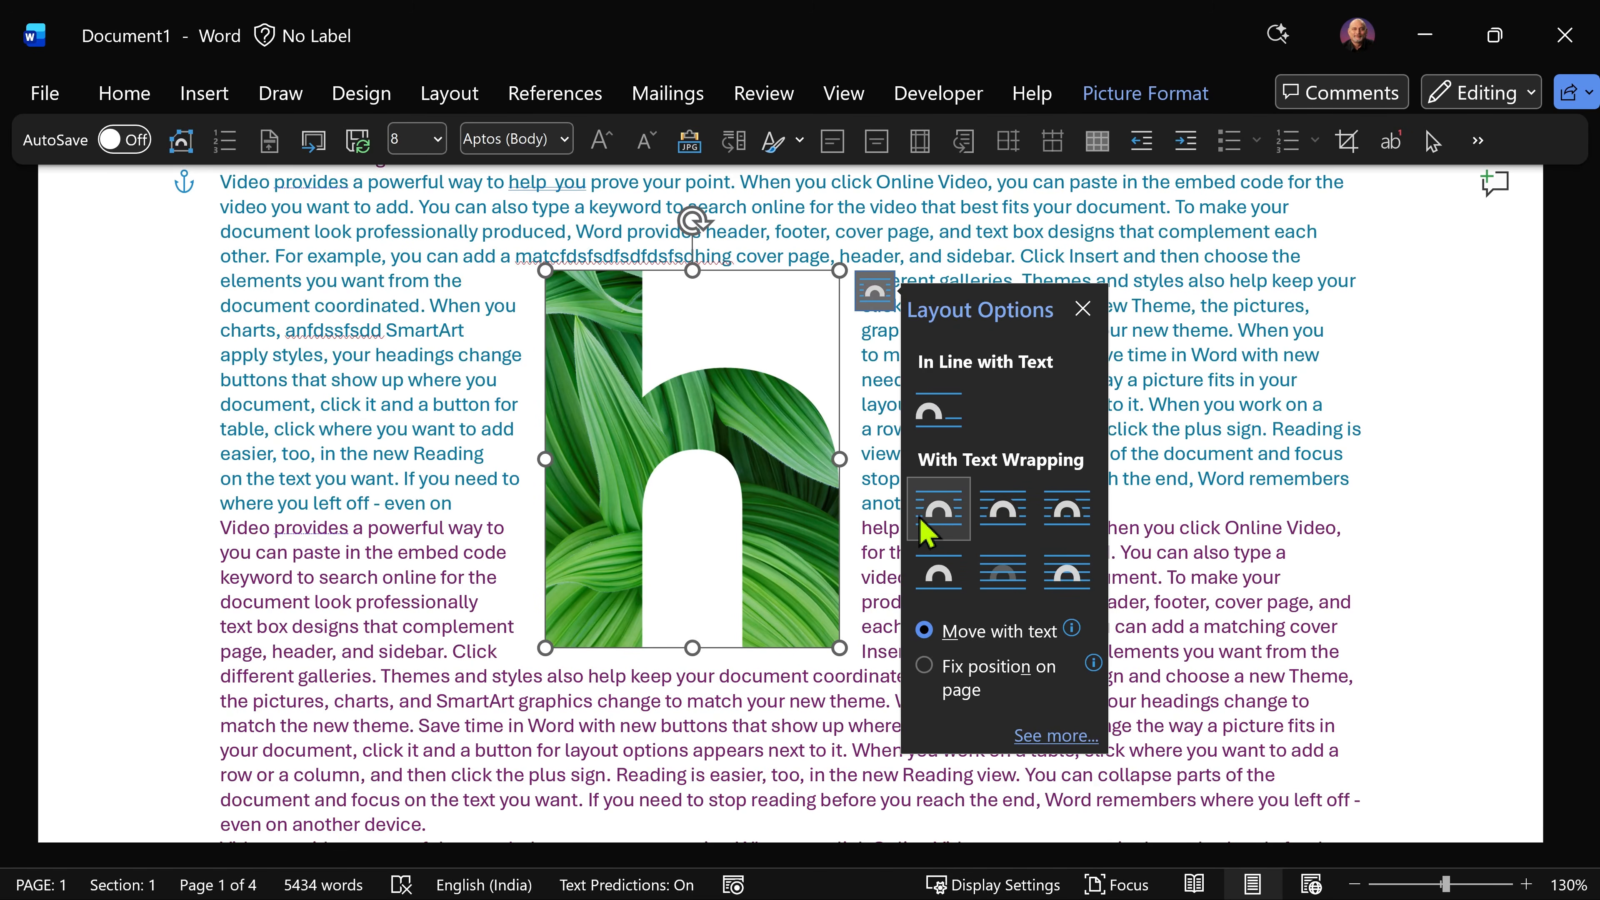
{"action": "left_click", "coordinate": [1047, 736]}
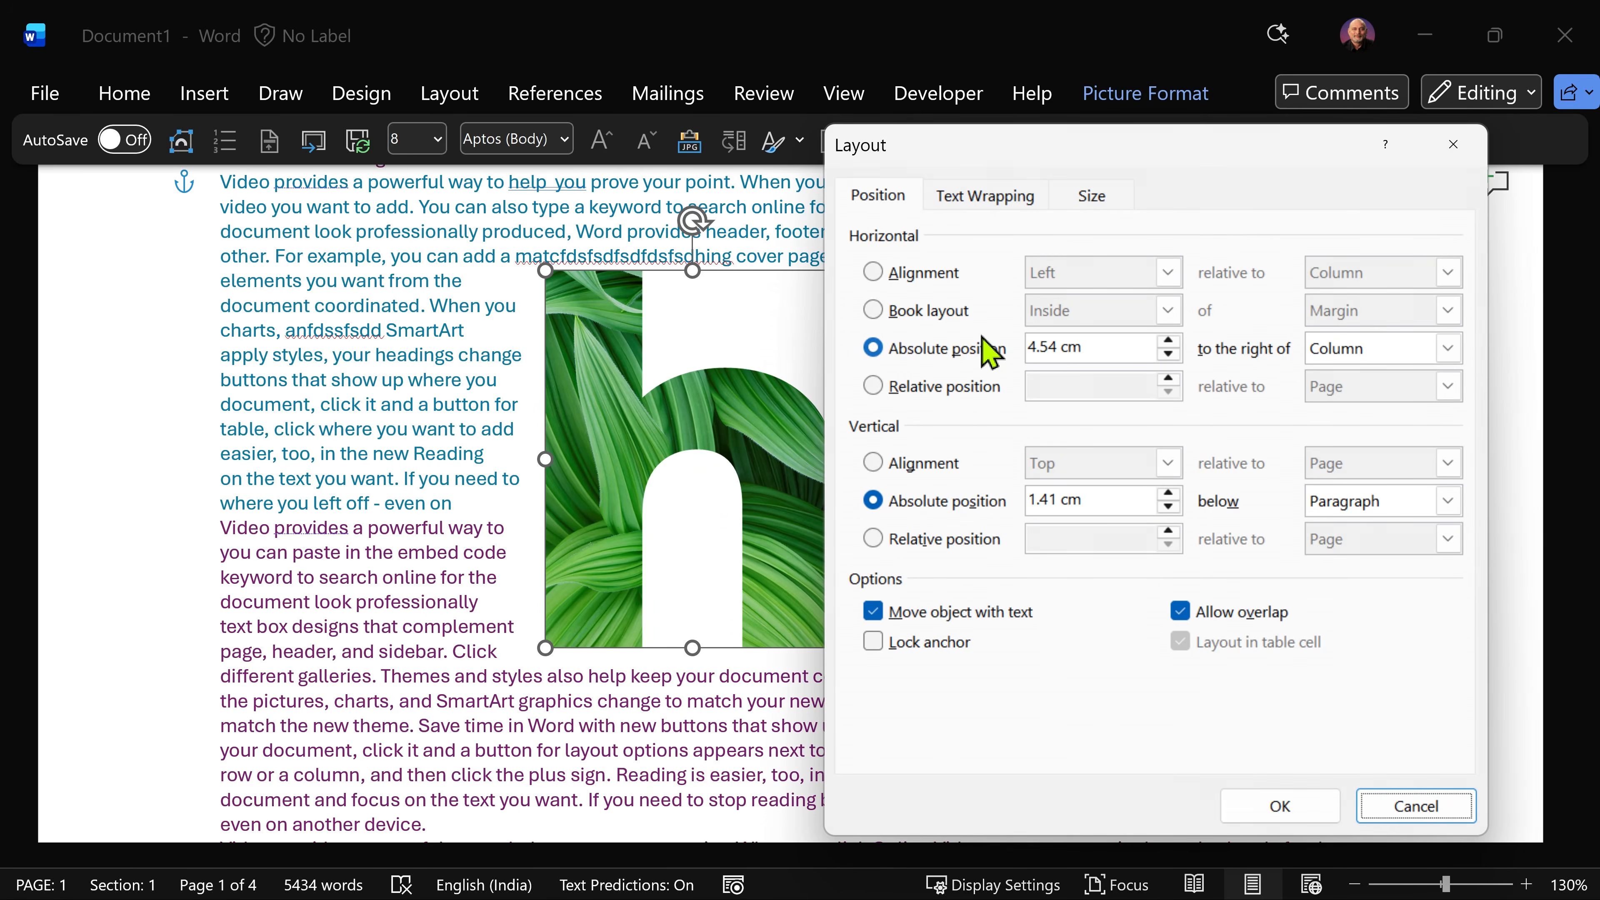
{"action": "left_click", "coordinate": [982, 192]}
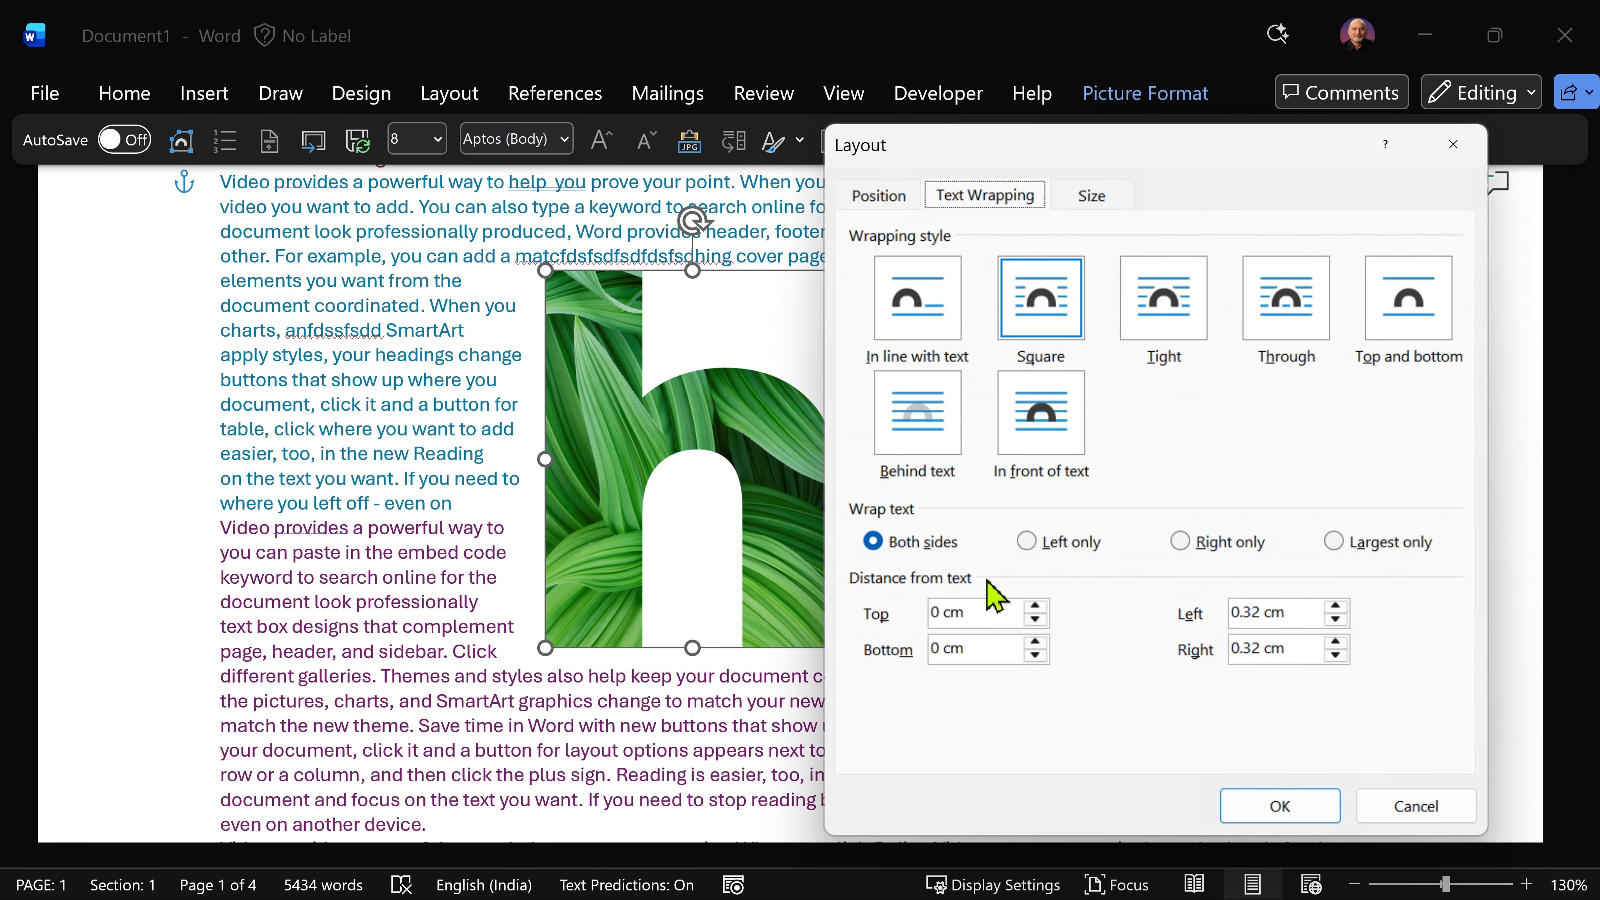
{"action": "left_click", "coordinate": [1335, 619]}
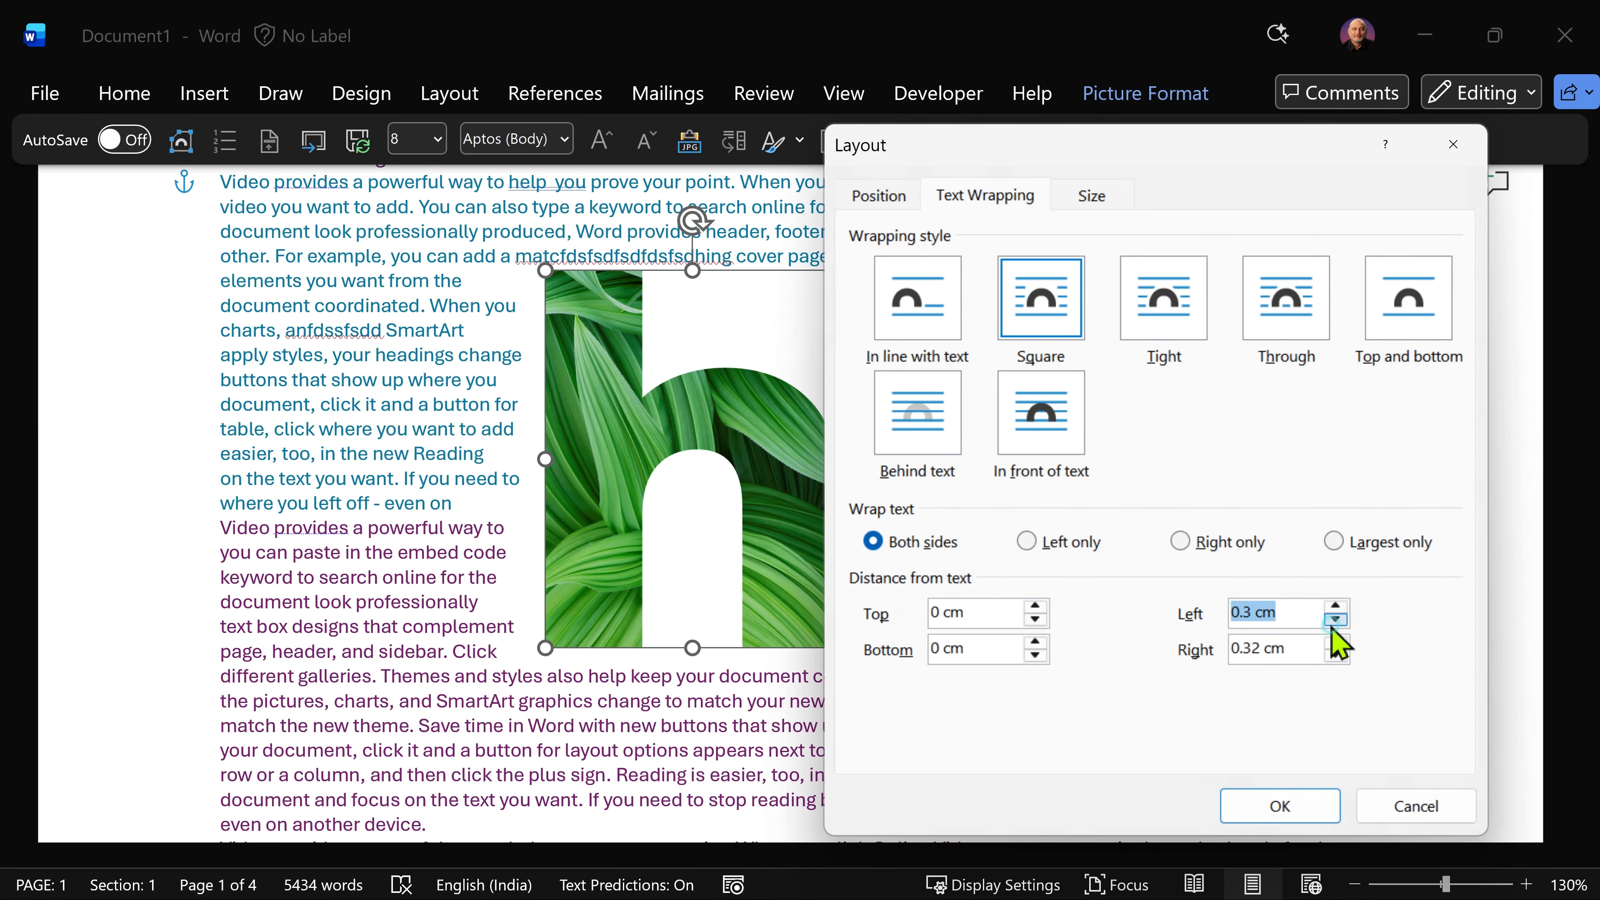
{"action": "key", "text": "Return"}
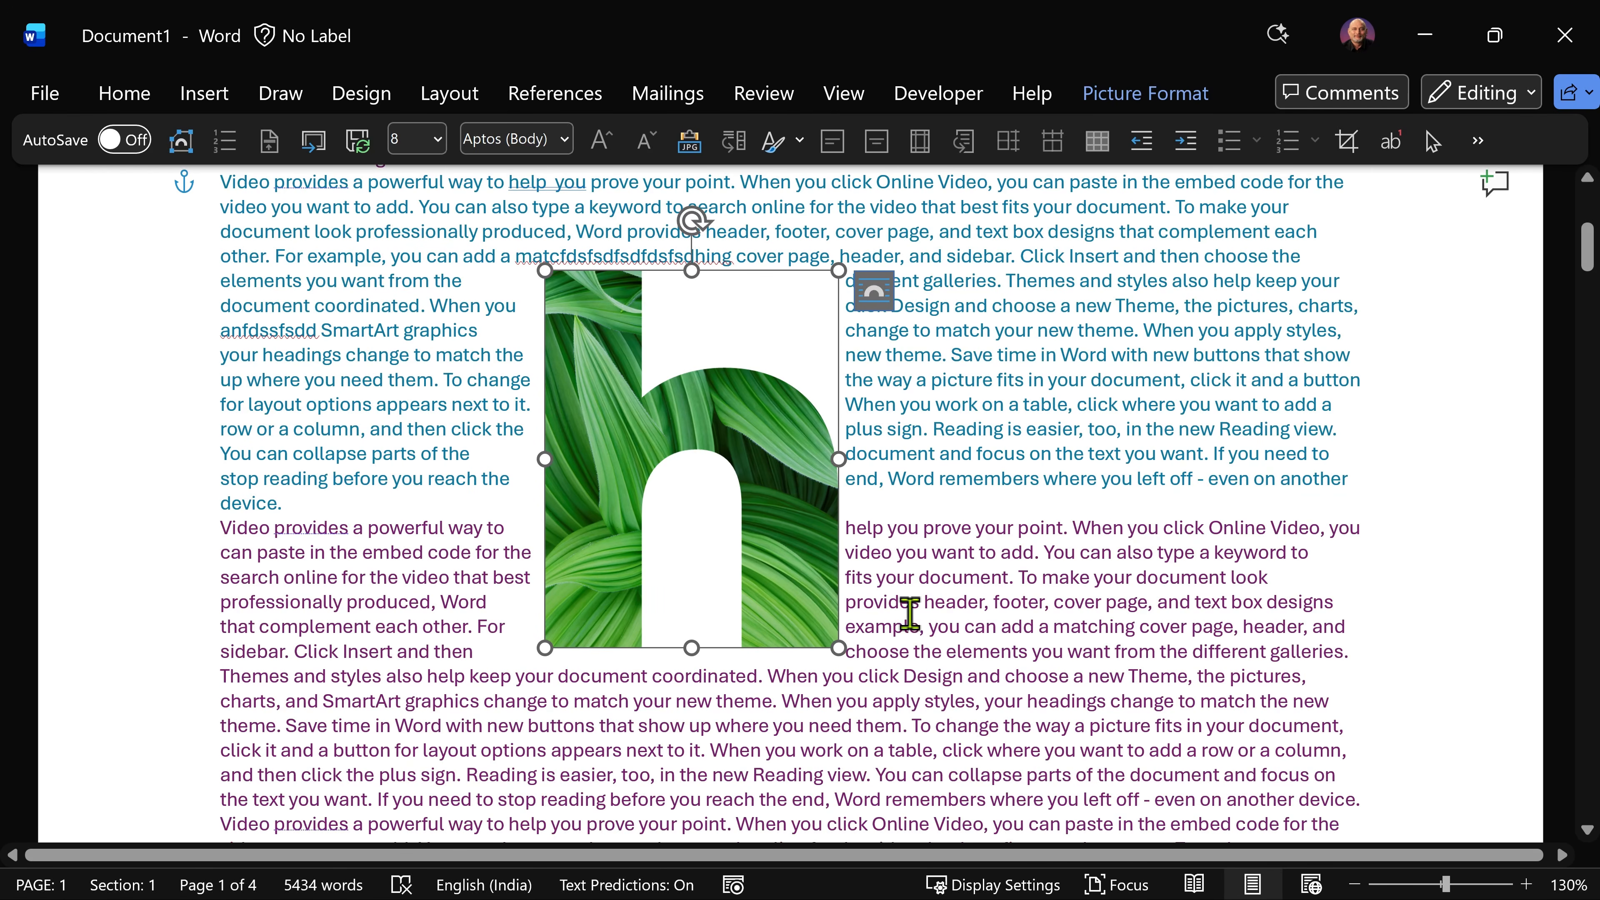
Step: Set the h picture's text wrapping to Tight
{"action": "left_click", "coordinate": [874, 295]}
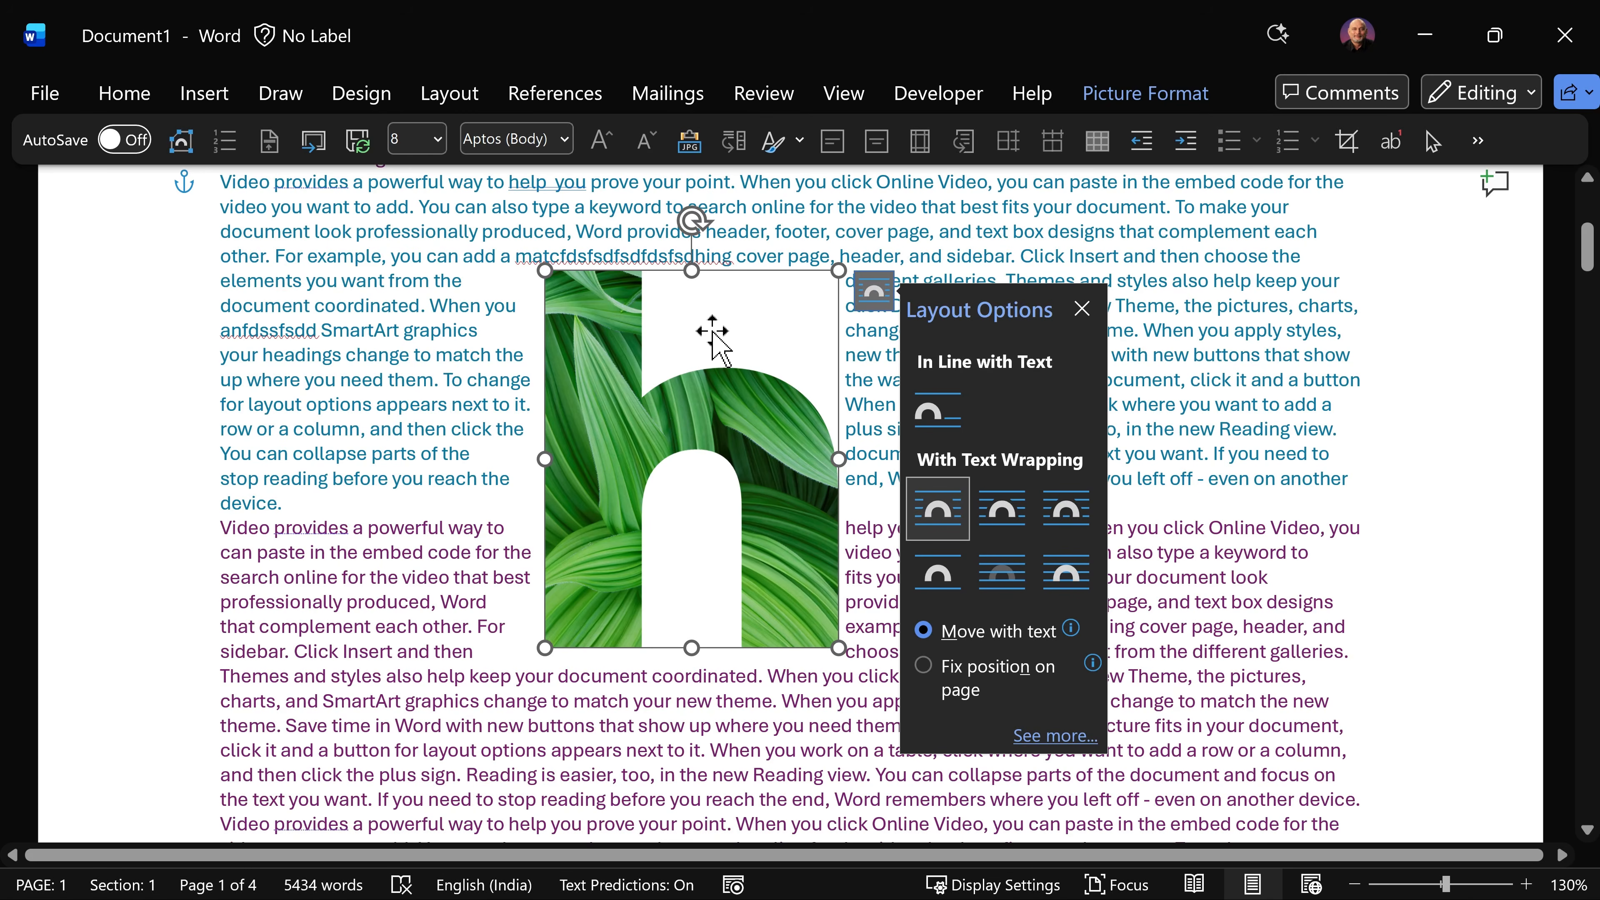
{"action": "left_click", "coordinate": [994, 513]}
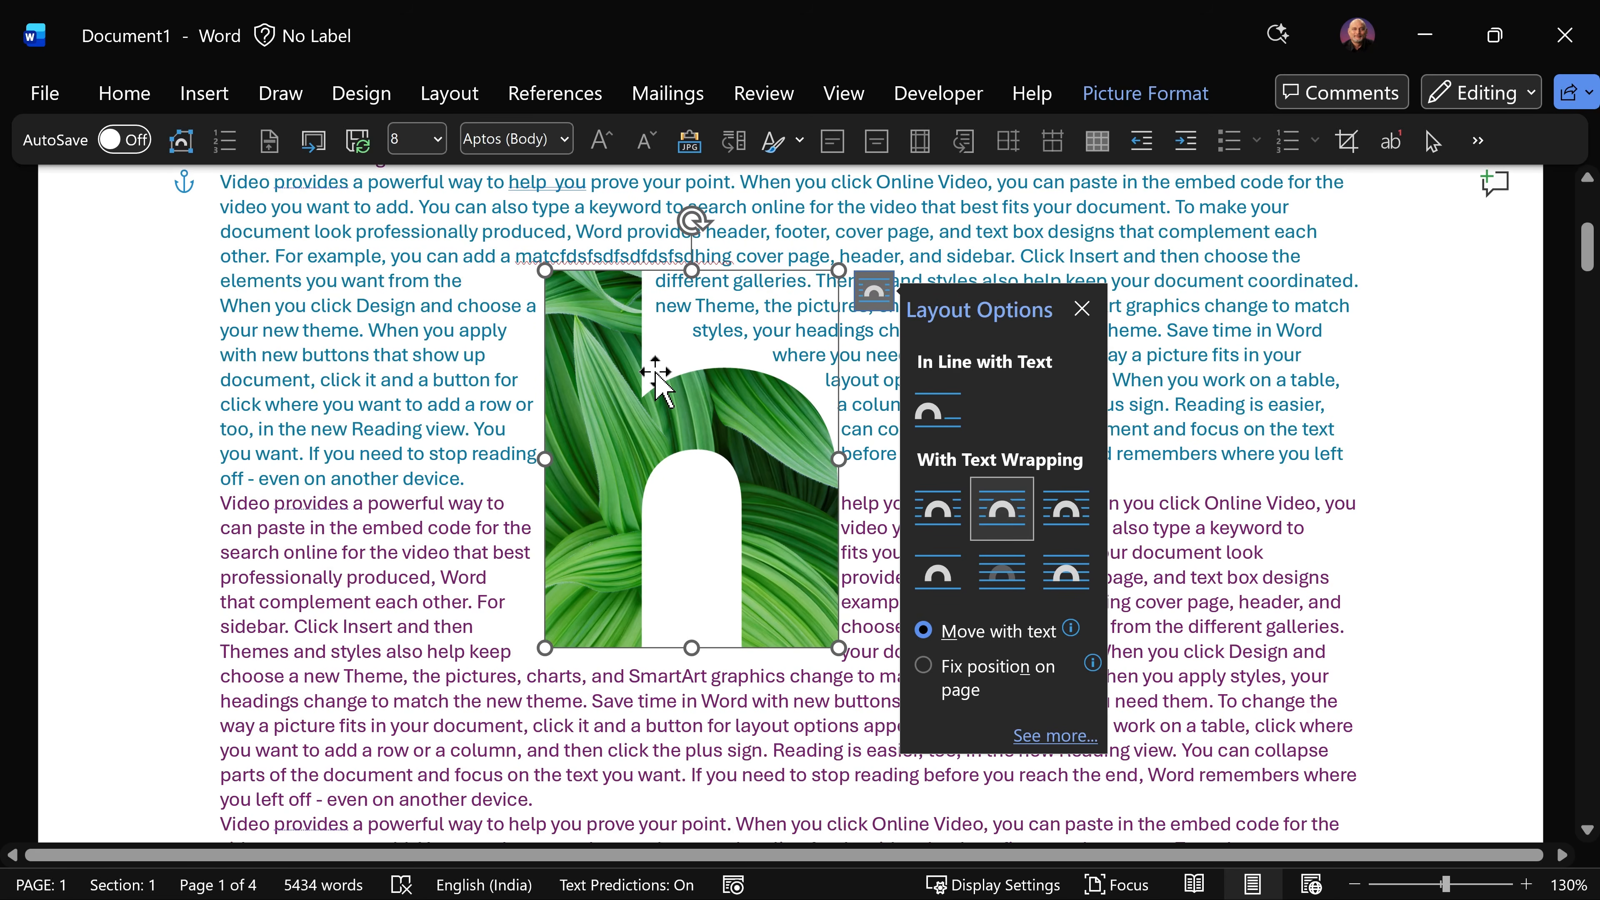
{"action": "left_click", "coordinate": [875, 296]}
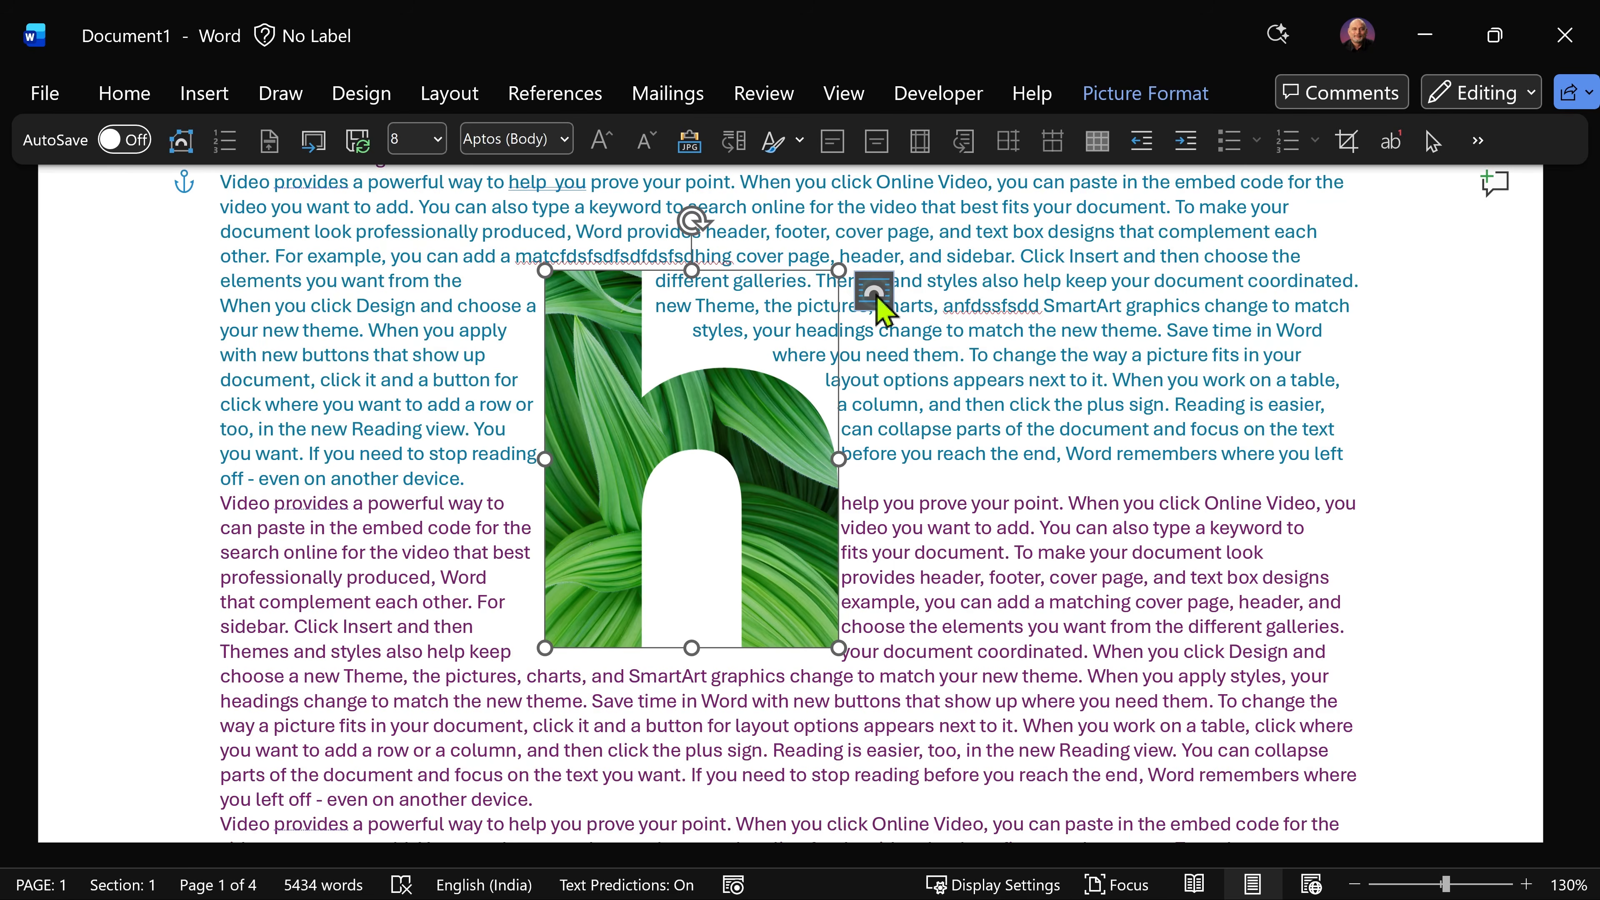
Step: Display the h picture's wrap points to examine the wrap boundary, and leave the wrap point editing without changes
{"action": "right_click", "coordinate": [779, 413]}
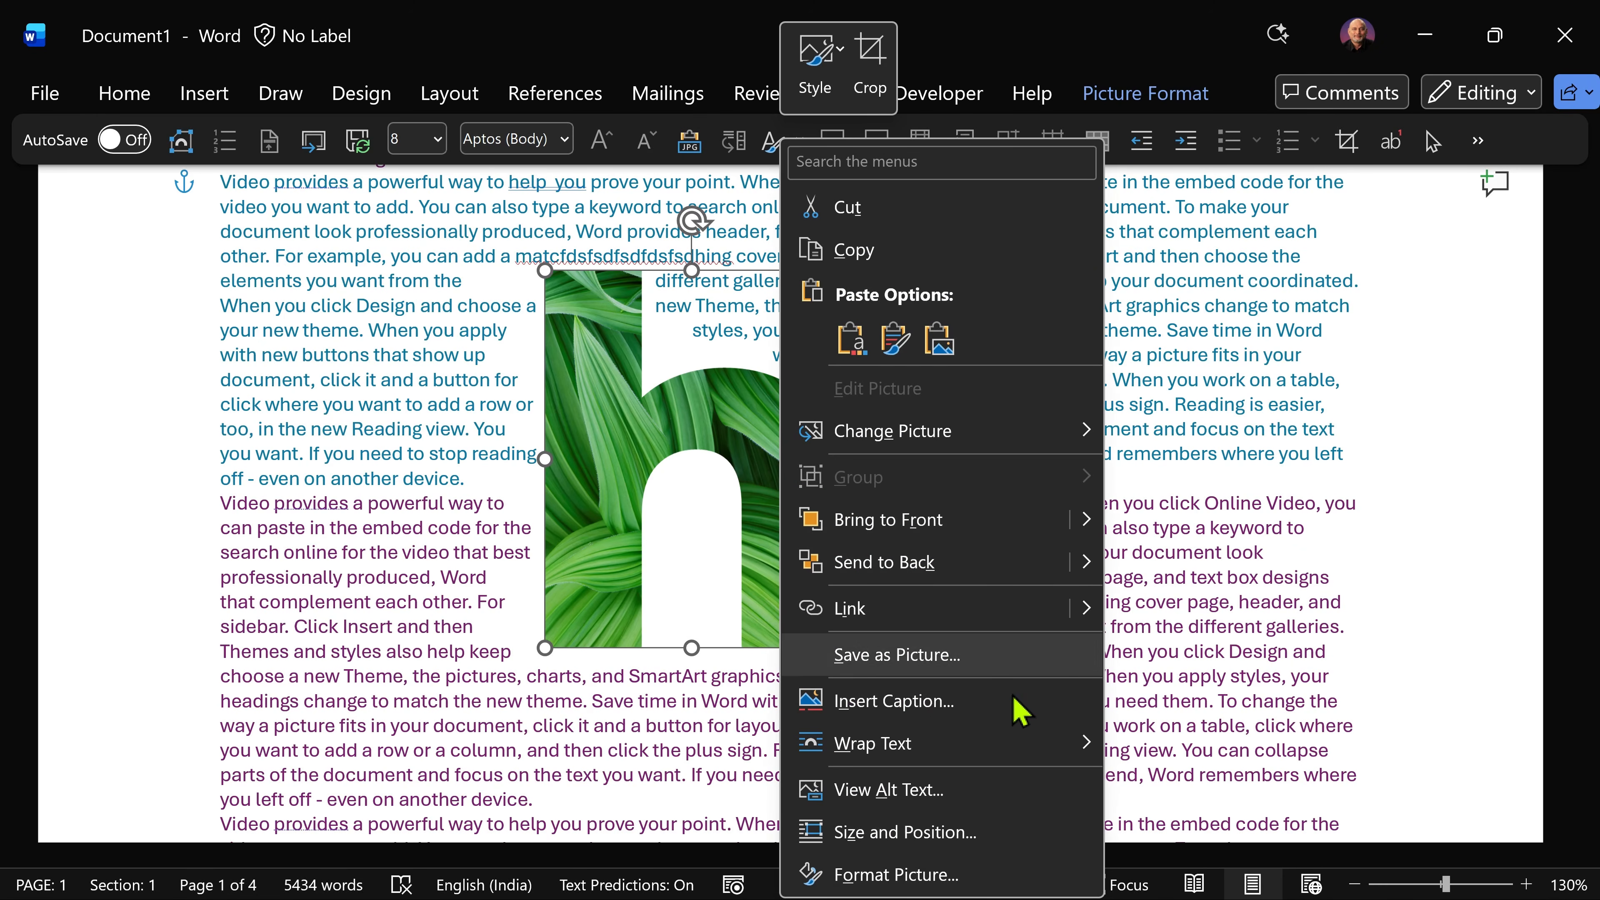
{"action": "mouse_move", "coordinate": [1015, 743]}
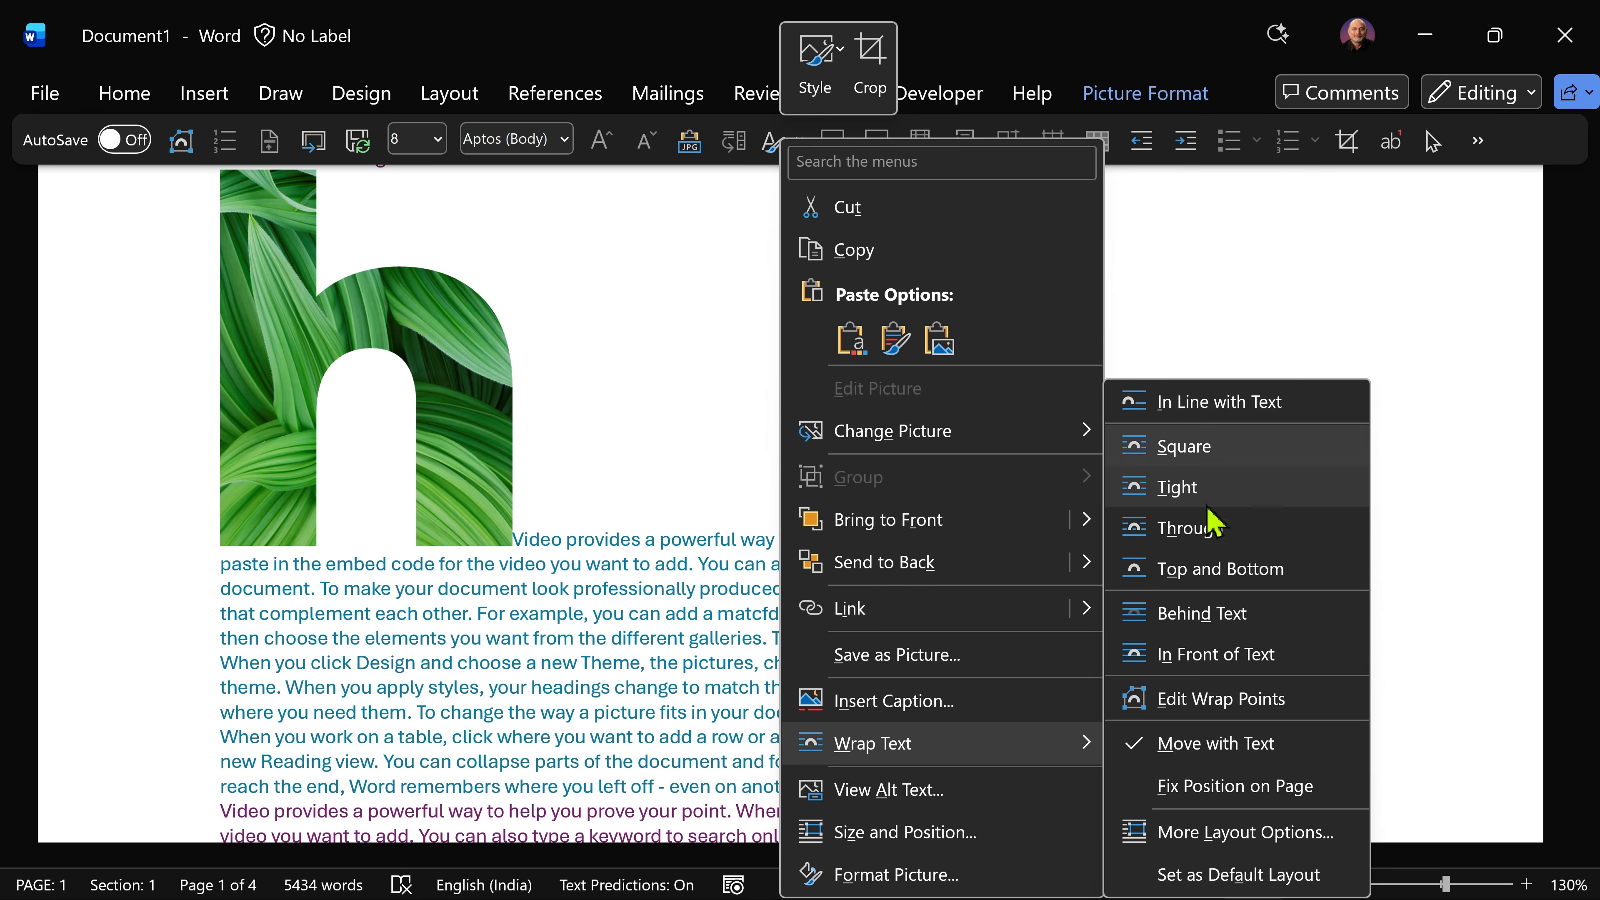
{"action": "left_click", "coordinate": [1214, 707]}
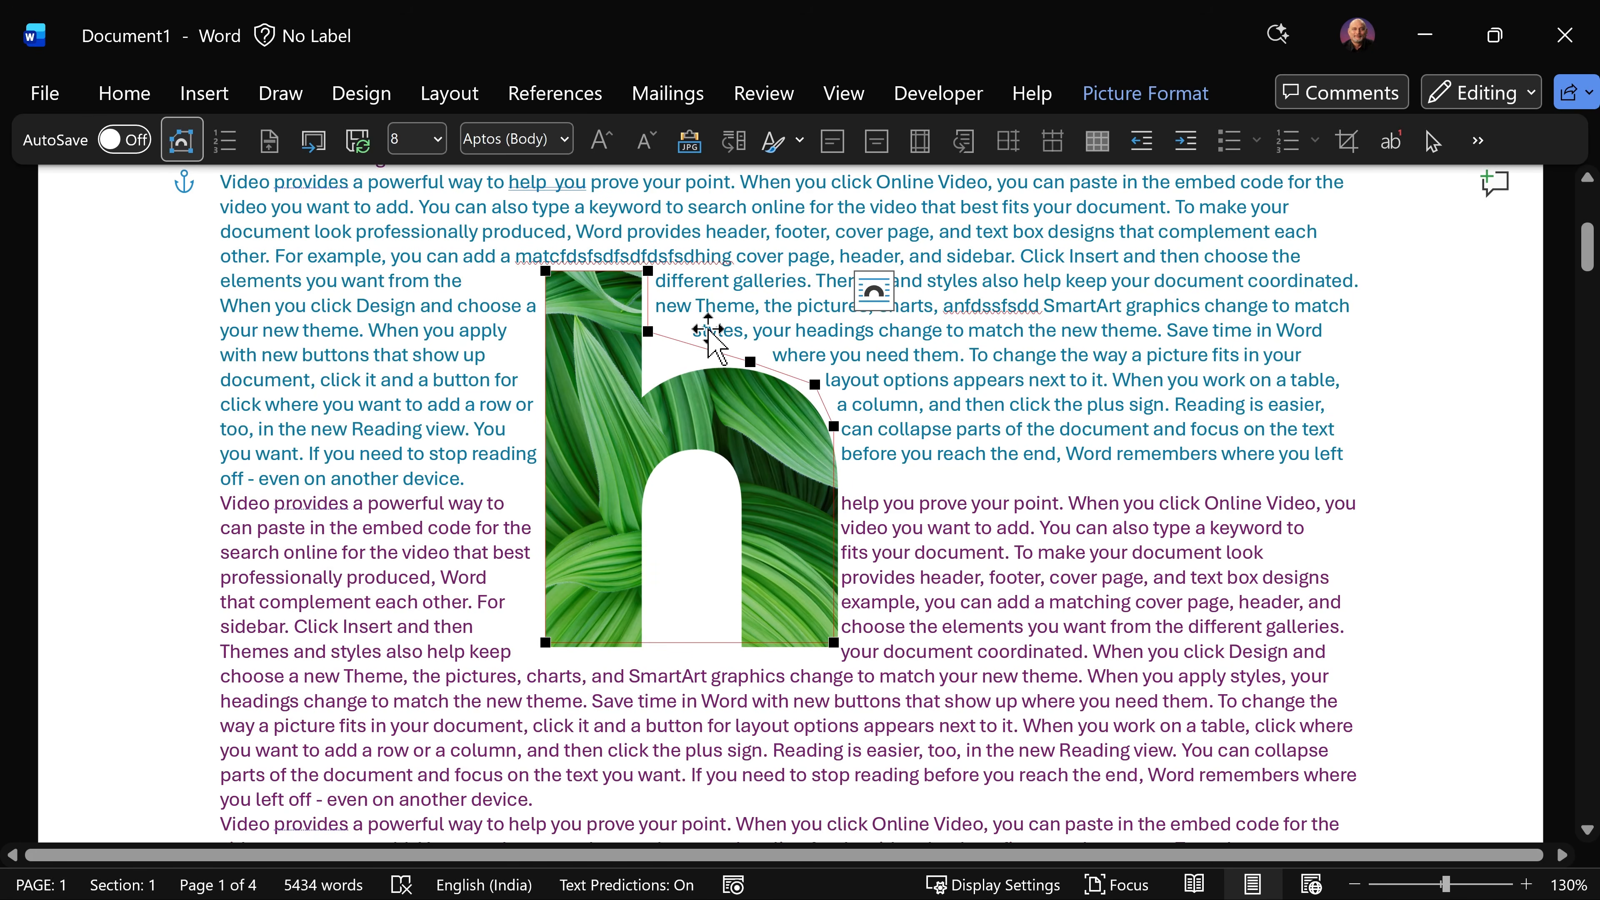
{"action": "key", "text": "Escape"}
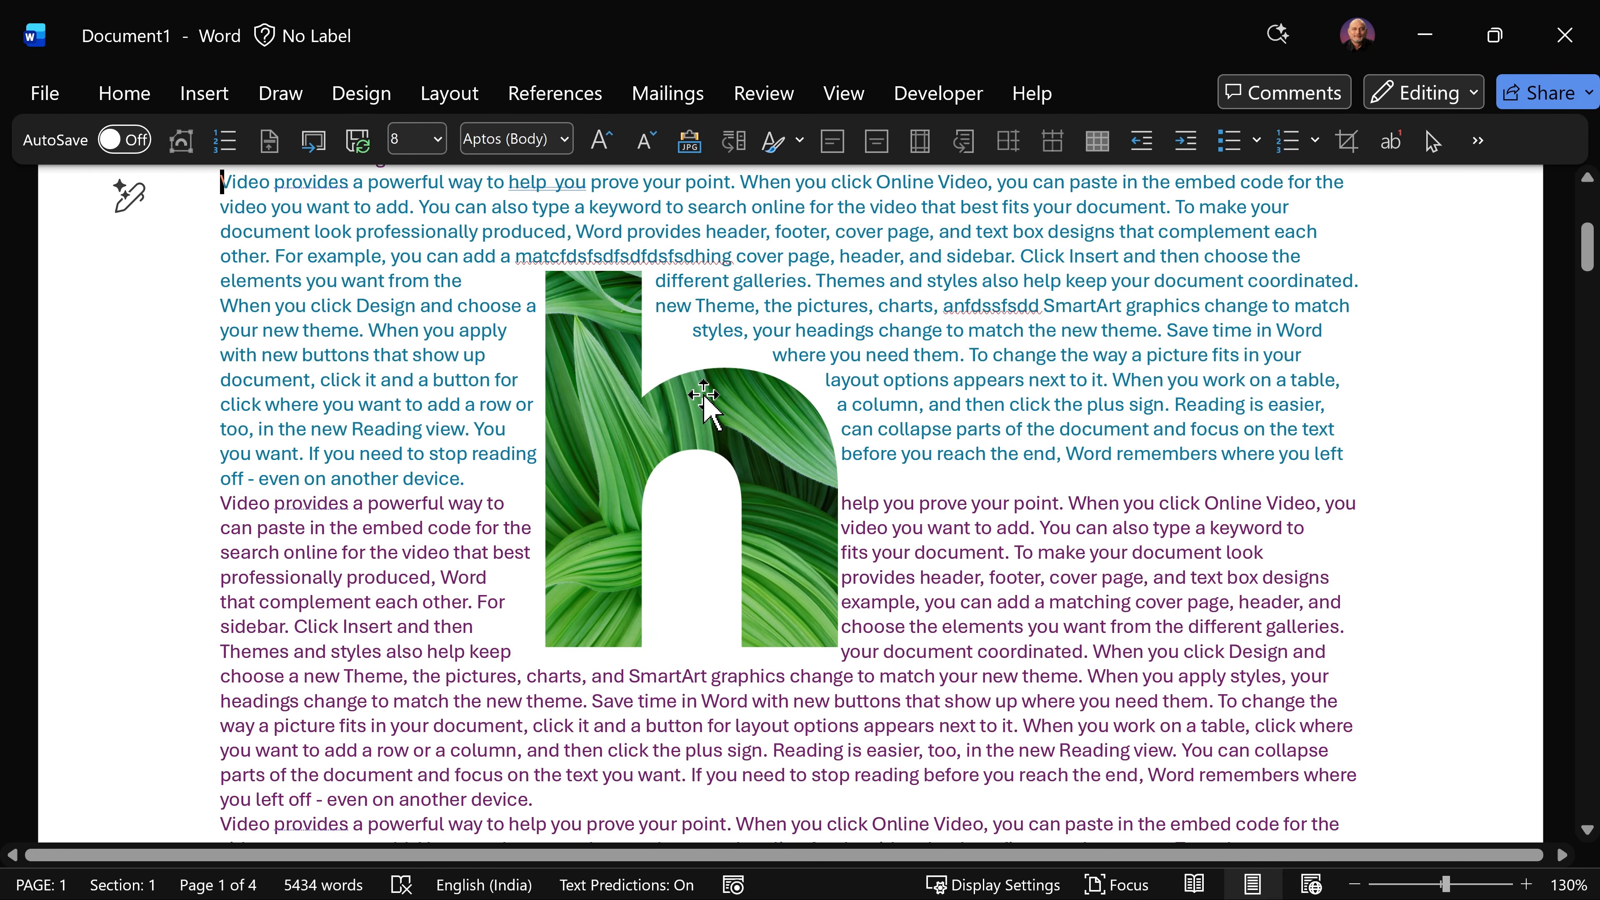
Step: Edit the h picture's wrap points, moving the middle point of the sloping upper boundary inward beside the tall stem
{"action": "right_click", "coordinate": [704, 397]}
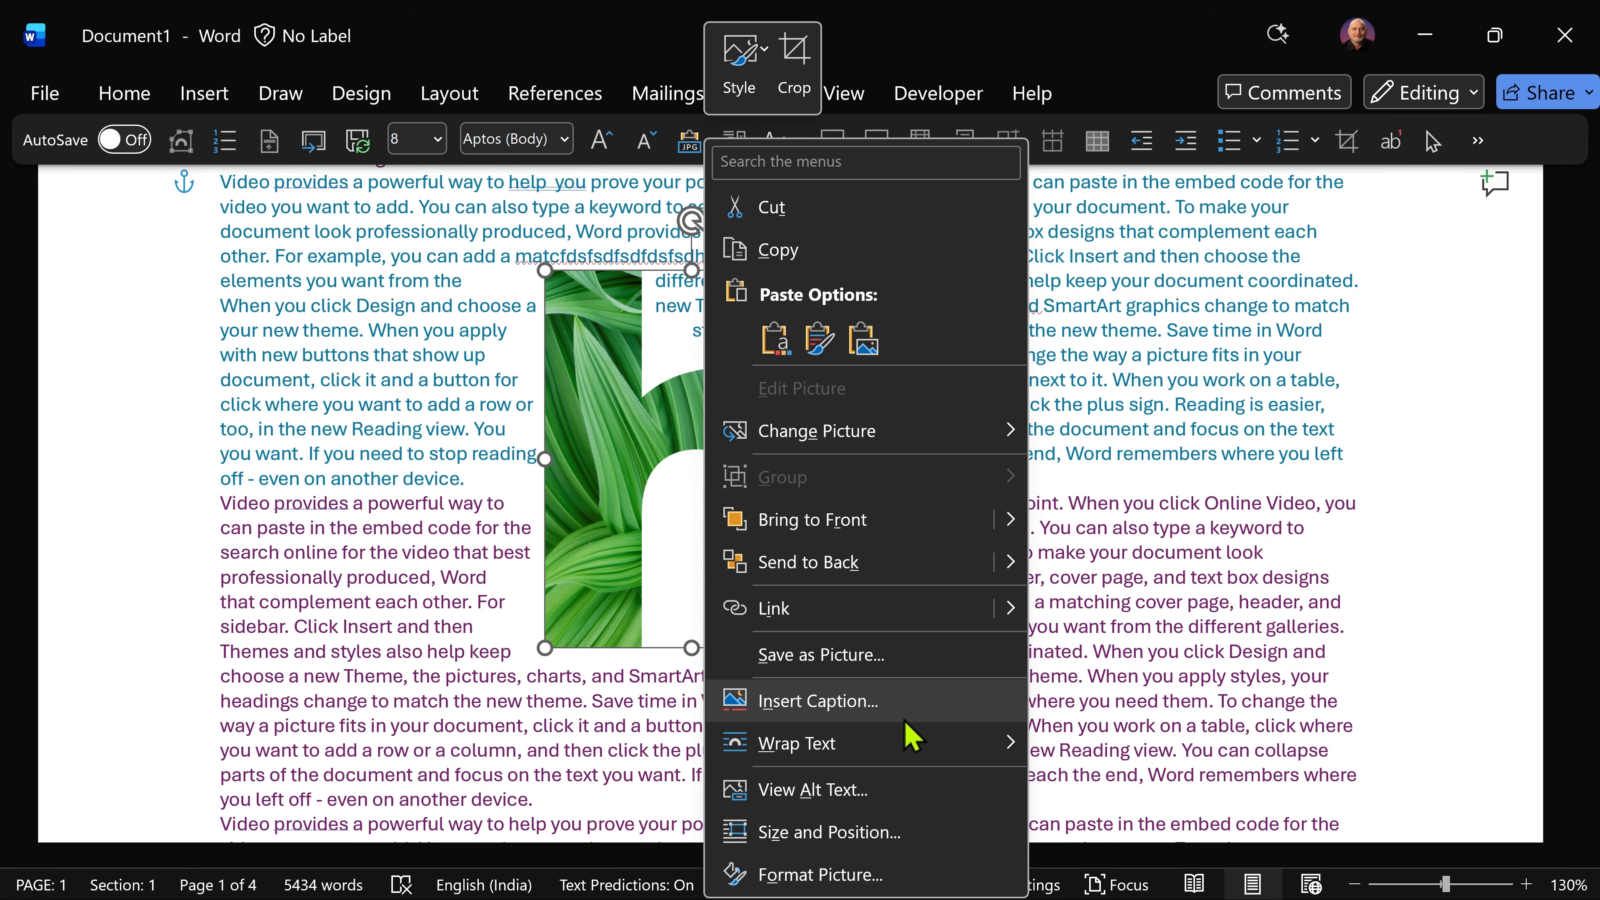
{"action": "mouse_move", "coordinate": [891, 755]}
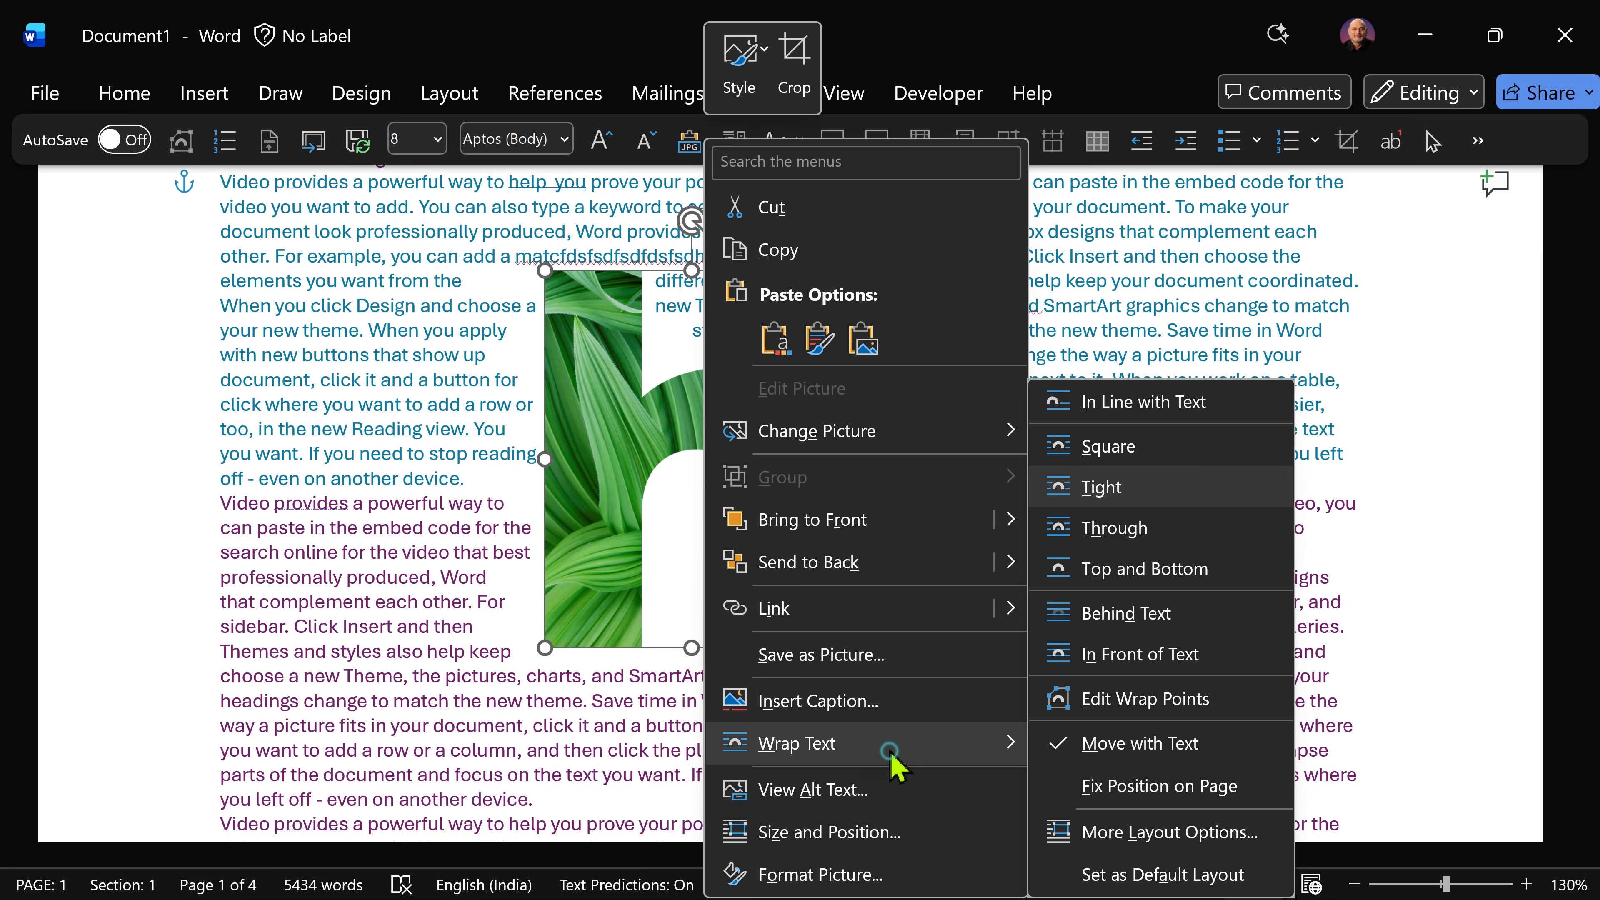
{"action": "left_click", "coordinate": [1060, 696]}
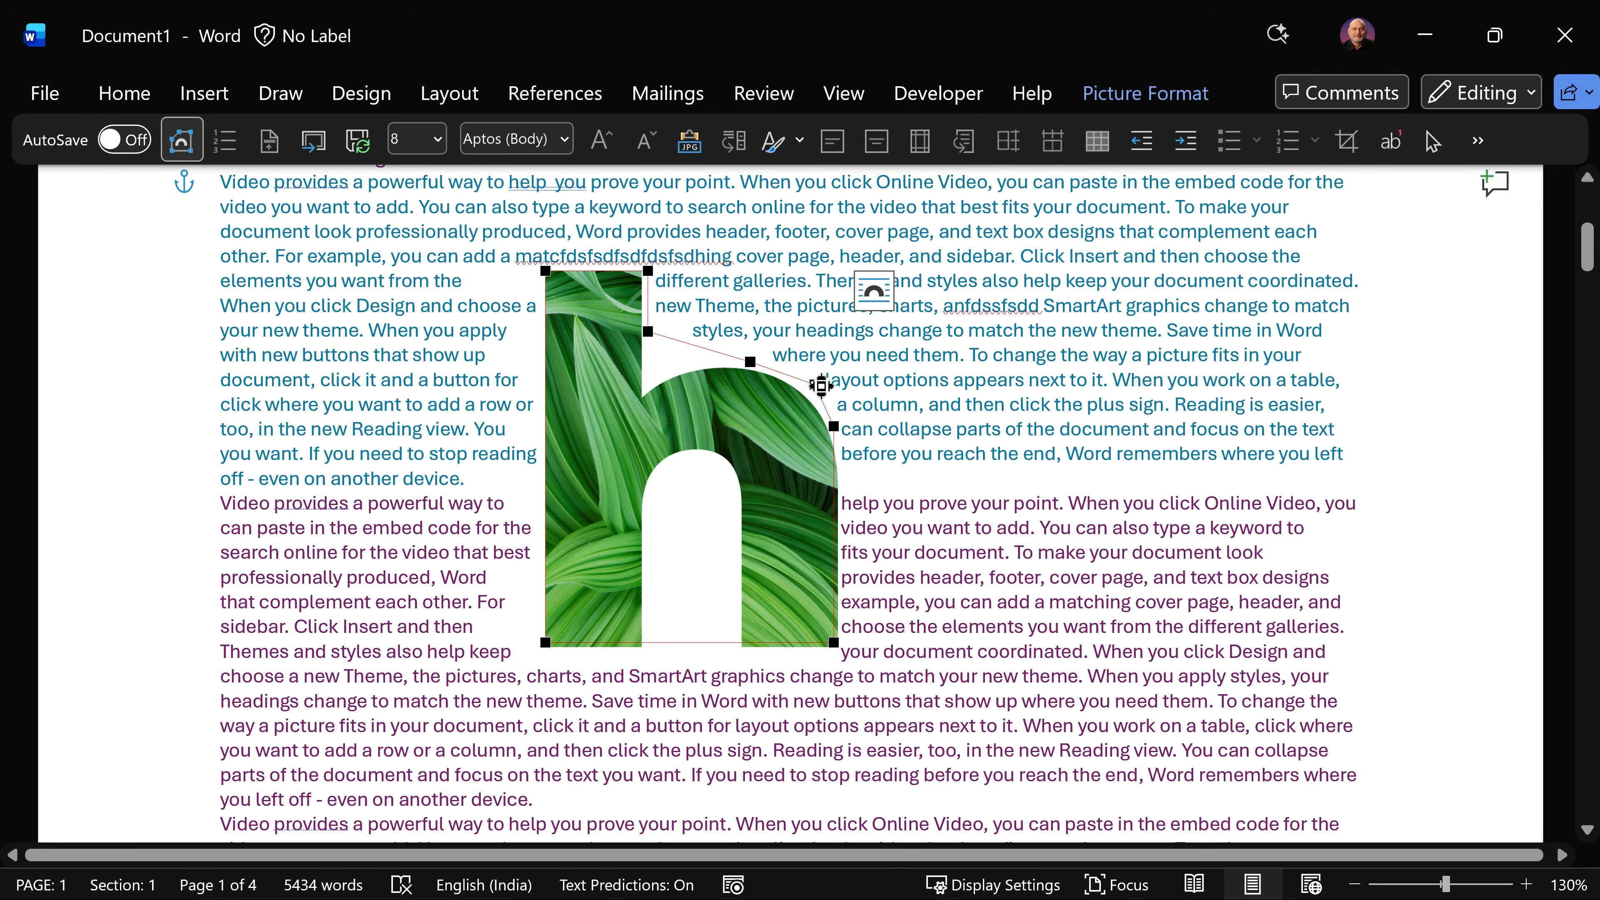
{"action": "left_click_drag", "start_coordinate": [749, 358], "coordinate": [649, 355]}
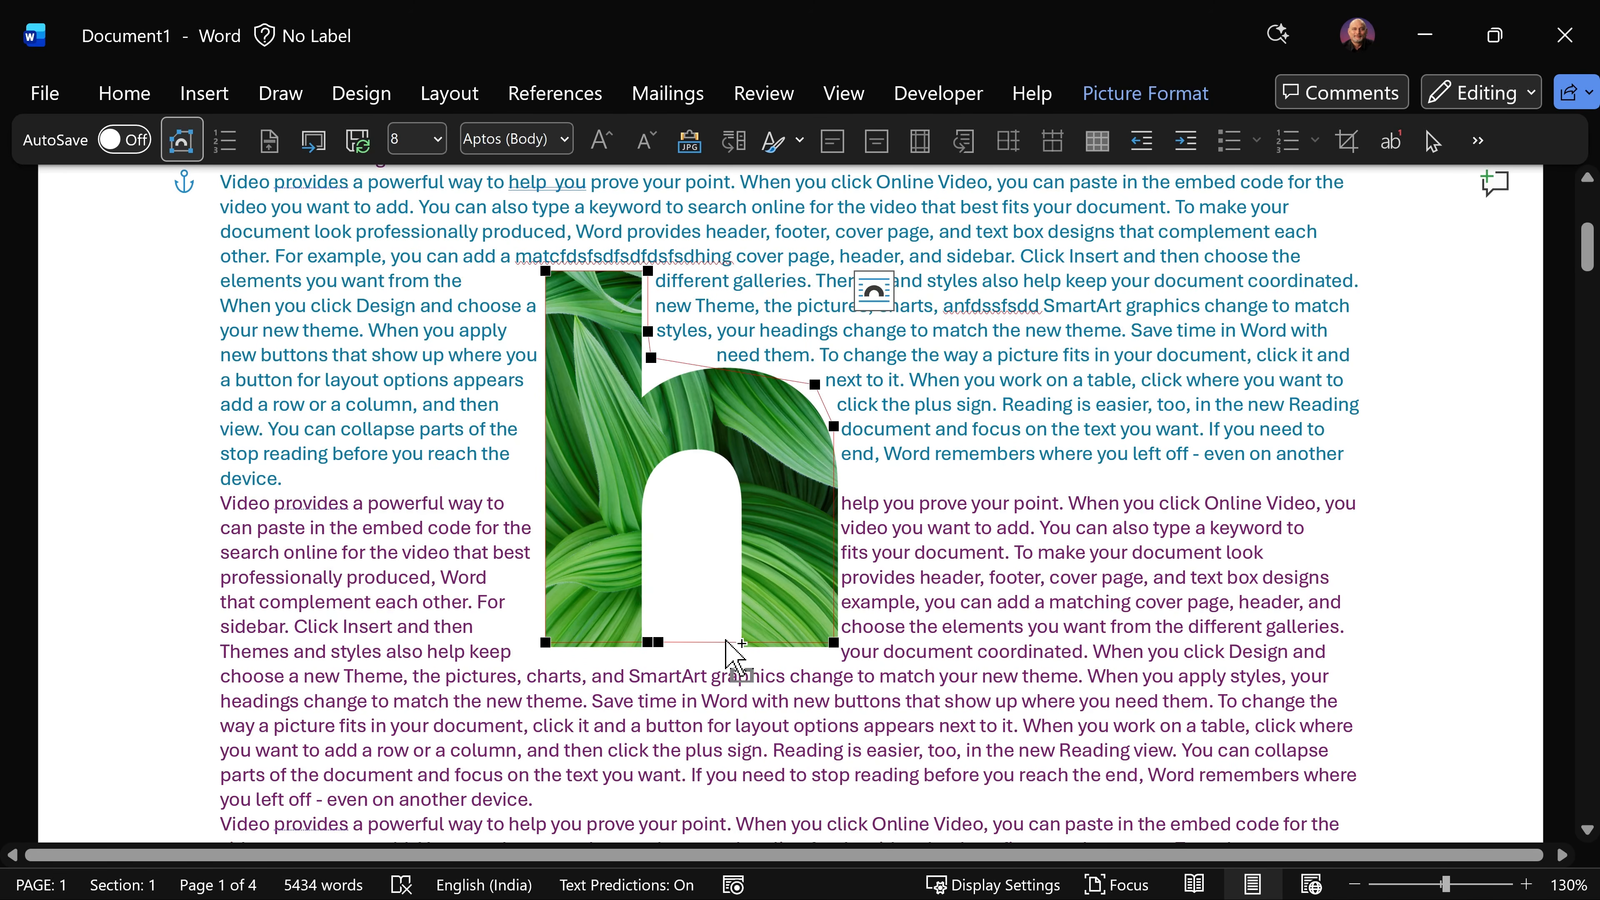
Step: Reshape the lower wrap boundary by adding a wrap point and pulling points up to outline the opening between the h's legs
{"action": "left_click", "coordinate": [720, 643], "text": "ctrl"}
{"action": "left_click_drag", "start_coordinate": [720, 639], "coordinate": [730, 481]}
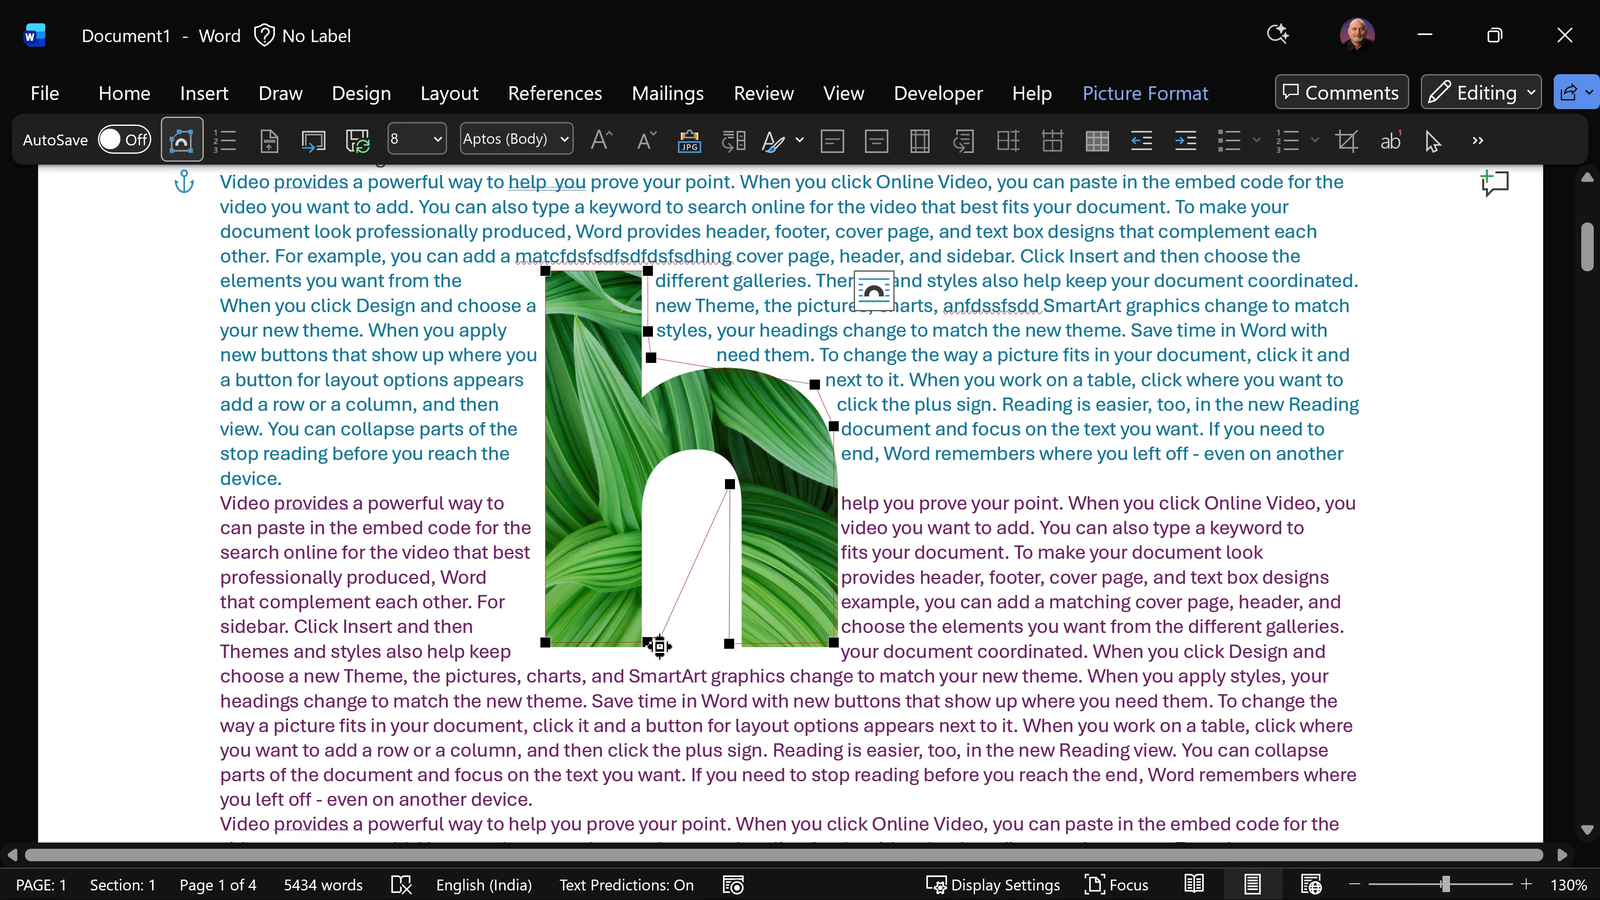
{"action": "left_click_drag", "start_coordinate": [657, 641], "coordinate": [646, 484]}
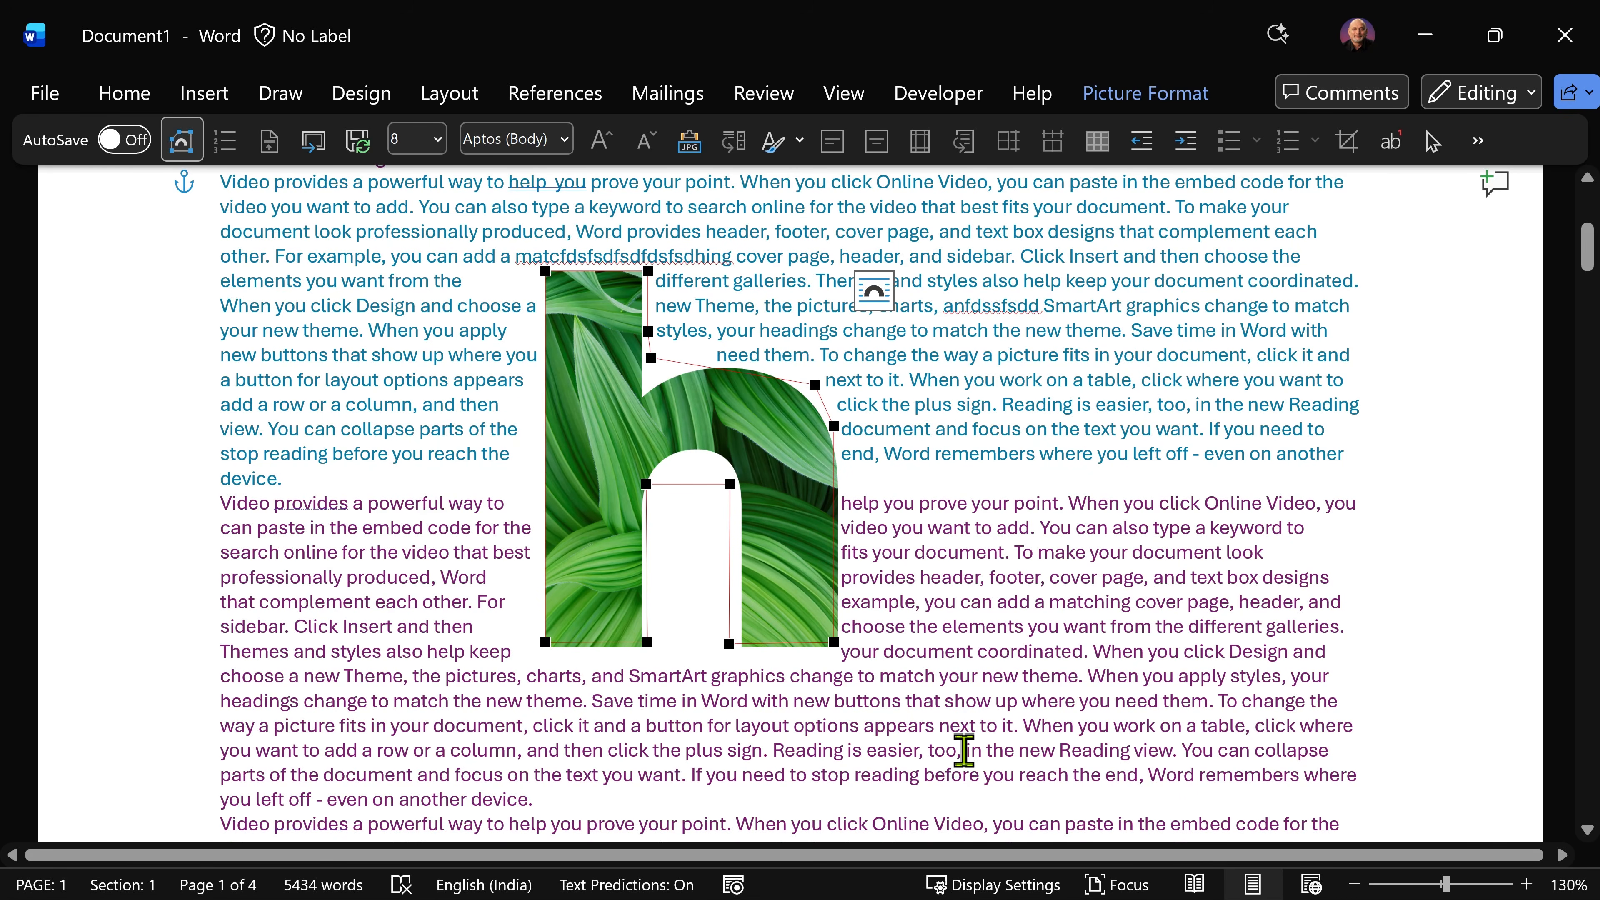
Step: Set the h picture's text wrapping to Through and deselect the picture
{"action": "left_click", "coordinate": [874, 291]}
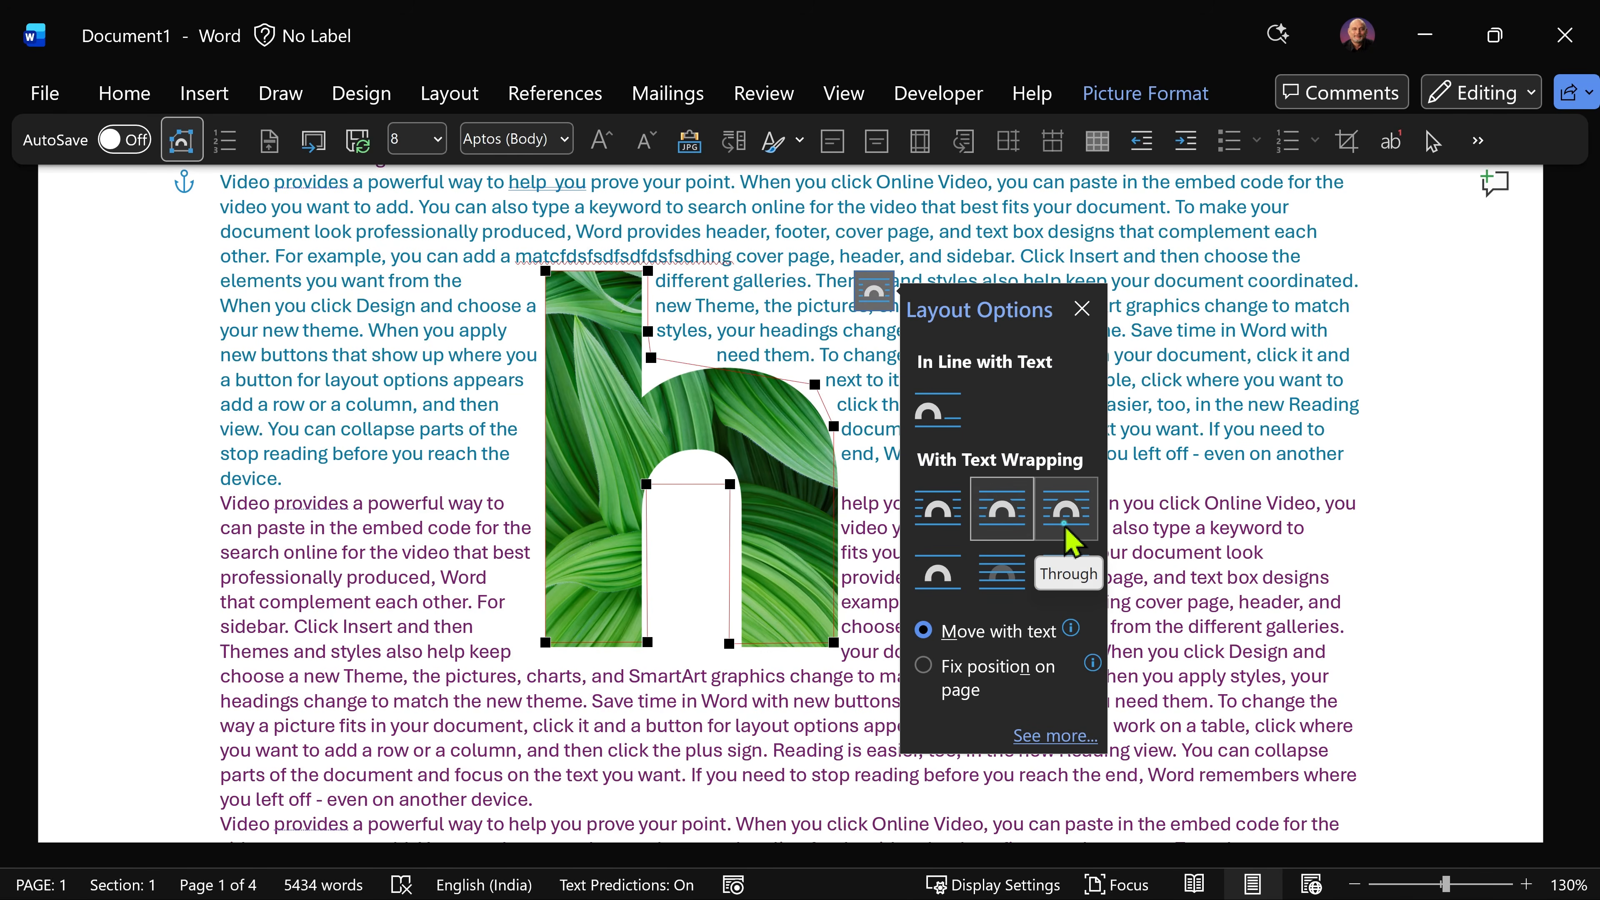
{"action": "left_click", "coordinate": [1069, 538]}
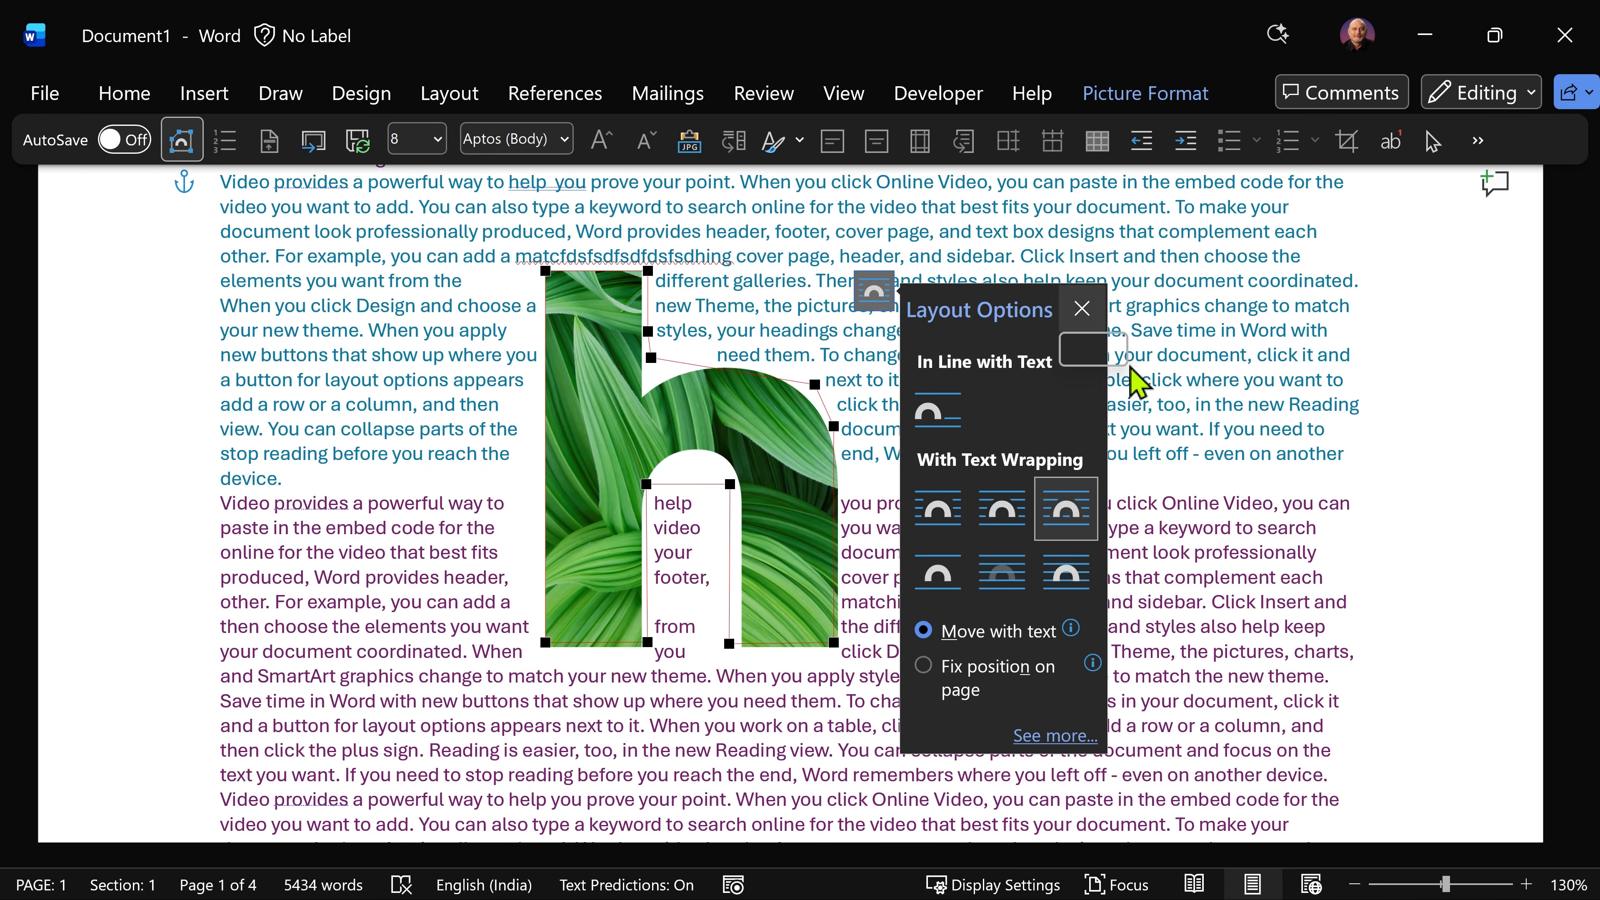
{"action": "left_click", "coordinate": [1205, 454]}
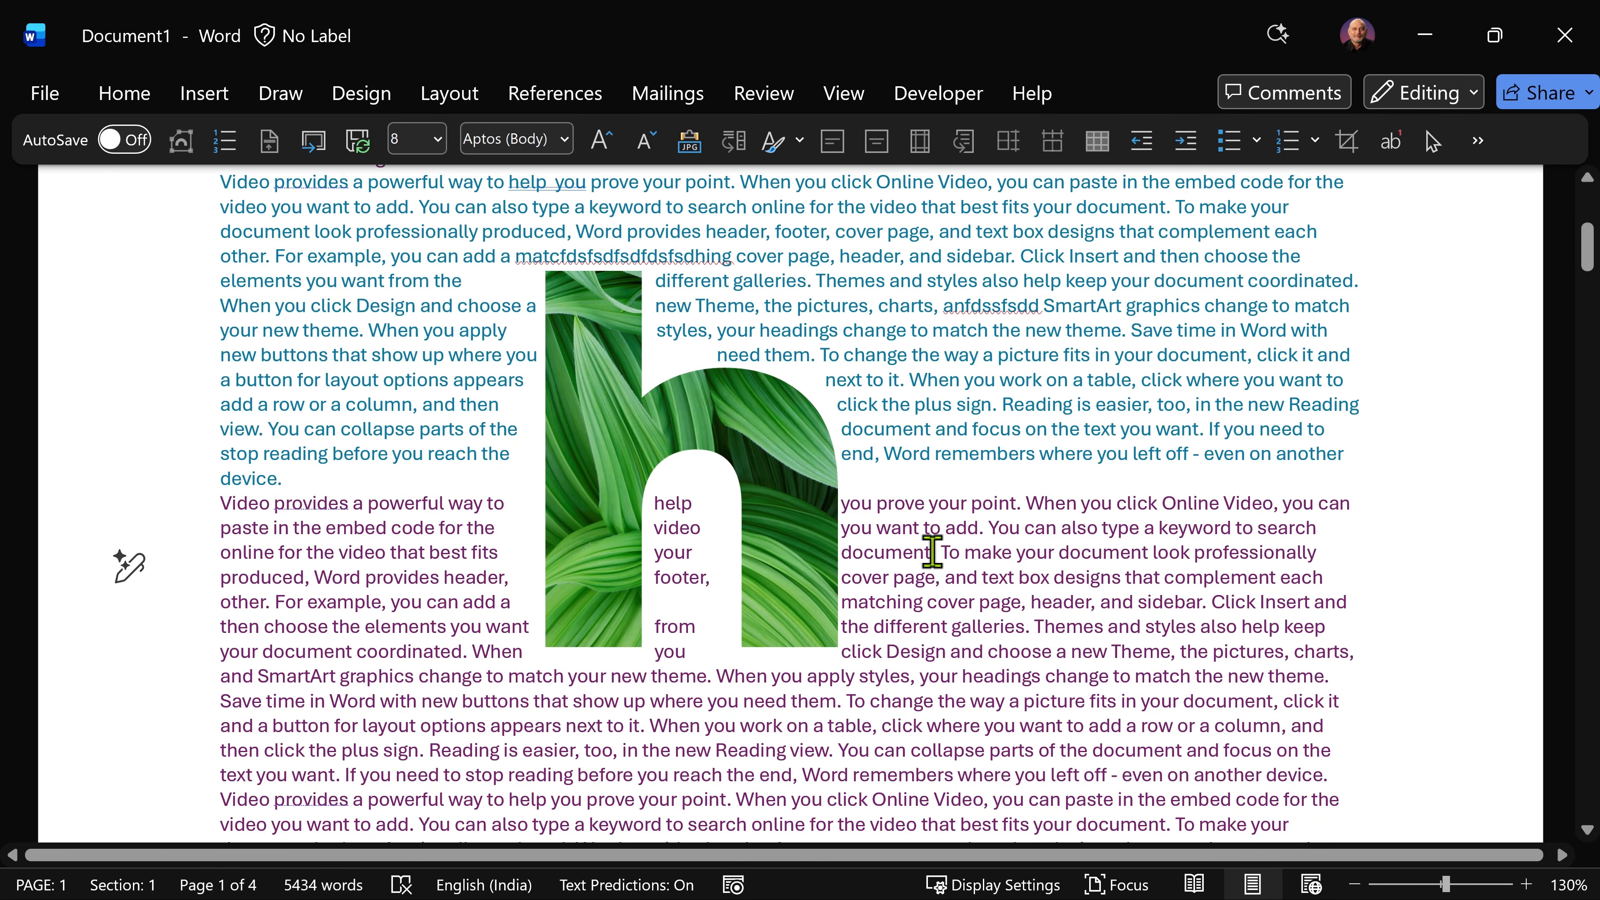
Step: Select all the document text, apply single line spacing, and shrink the body text to font size 5
{"action": "key", "text": "ctrl+a"}
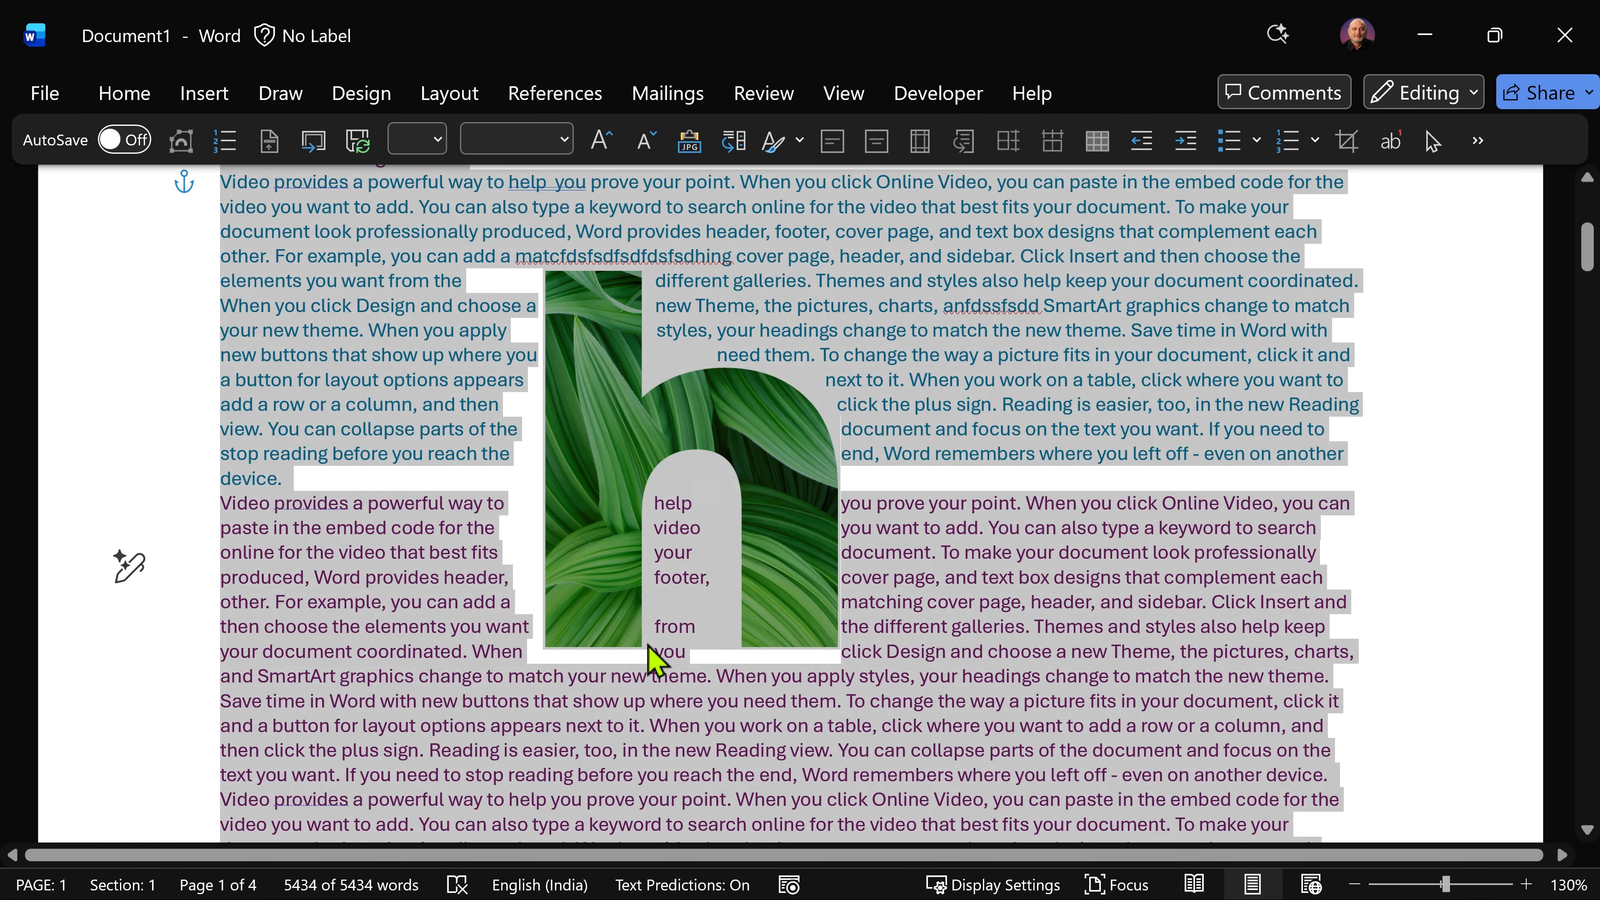
{"action": "key", "text": "ctrl+1"}
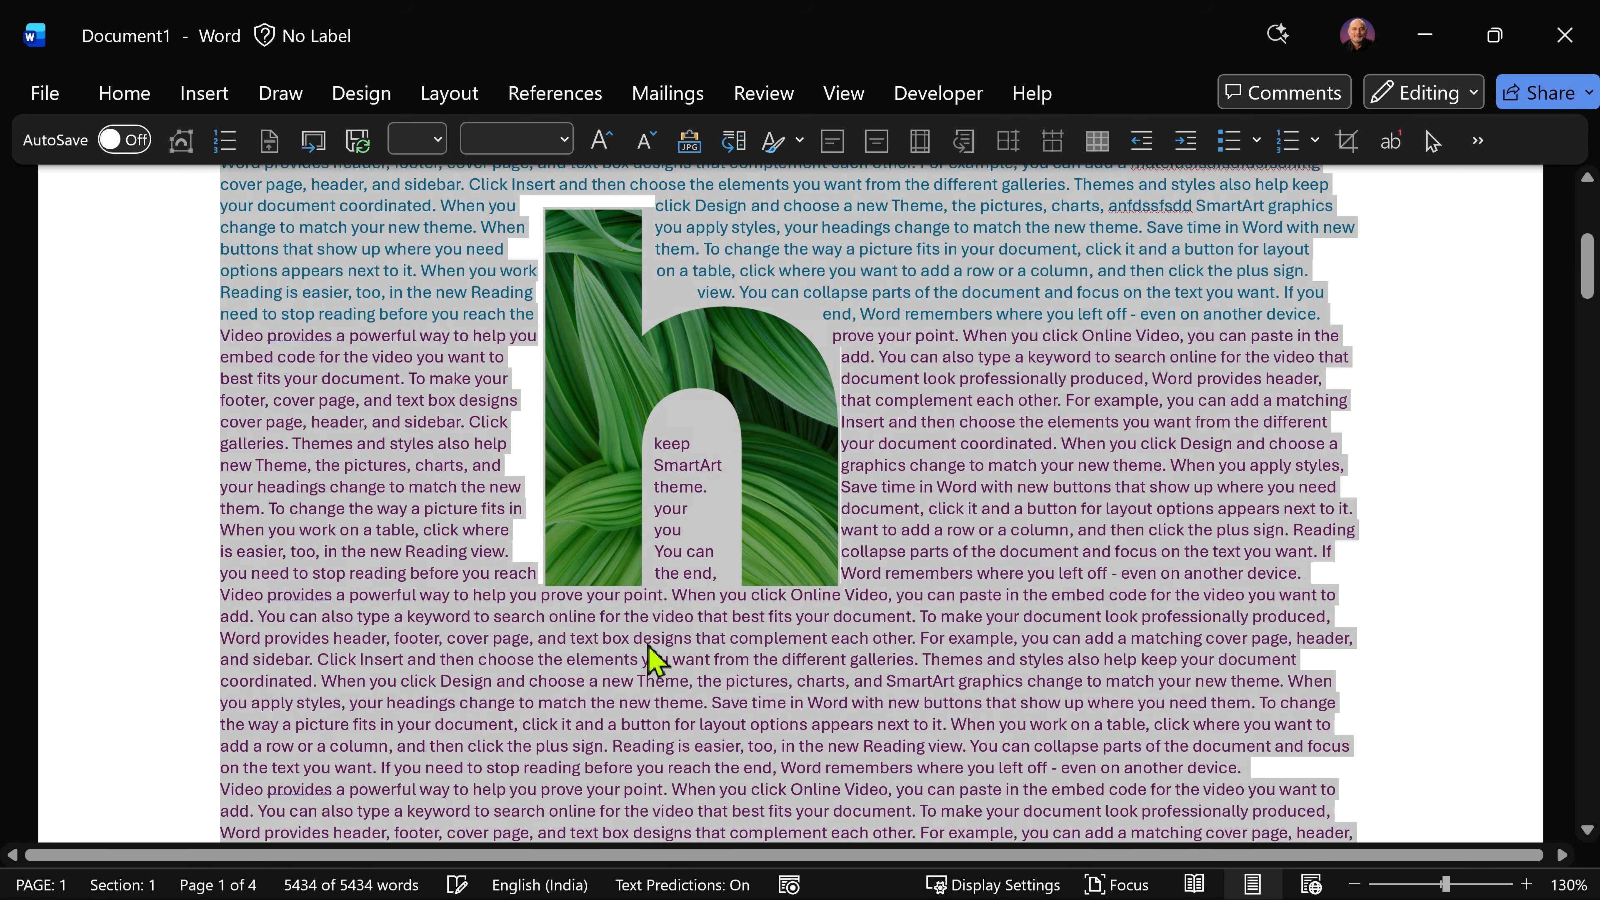
{"action": "key", "text": "ctrl+["}
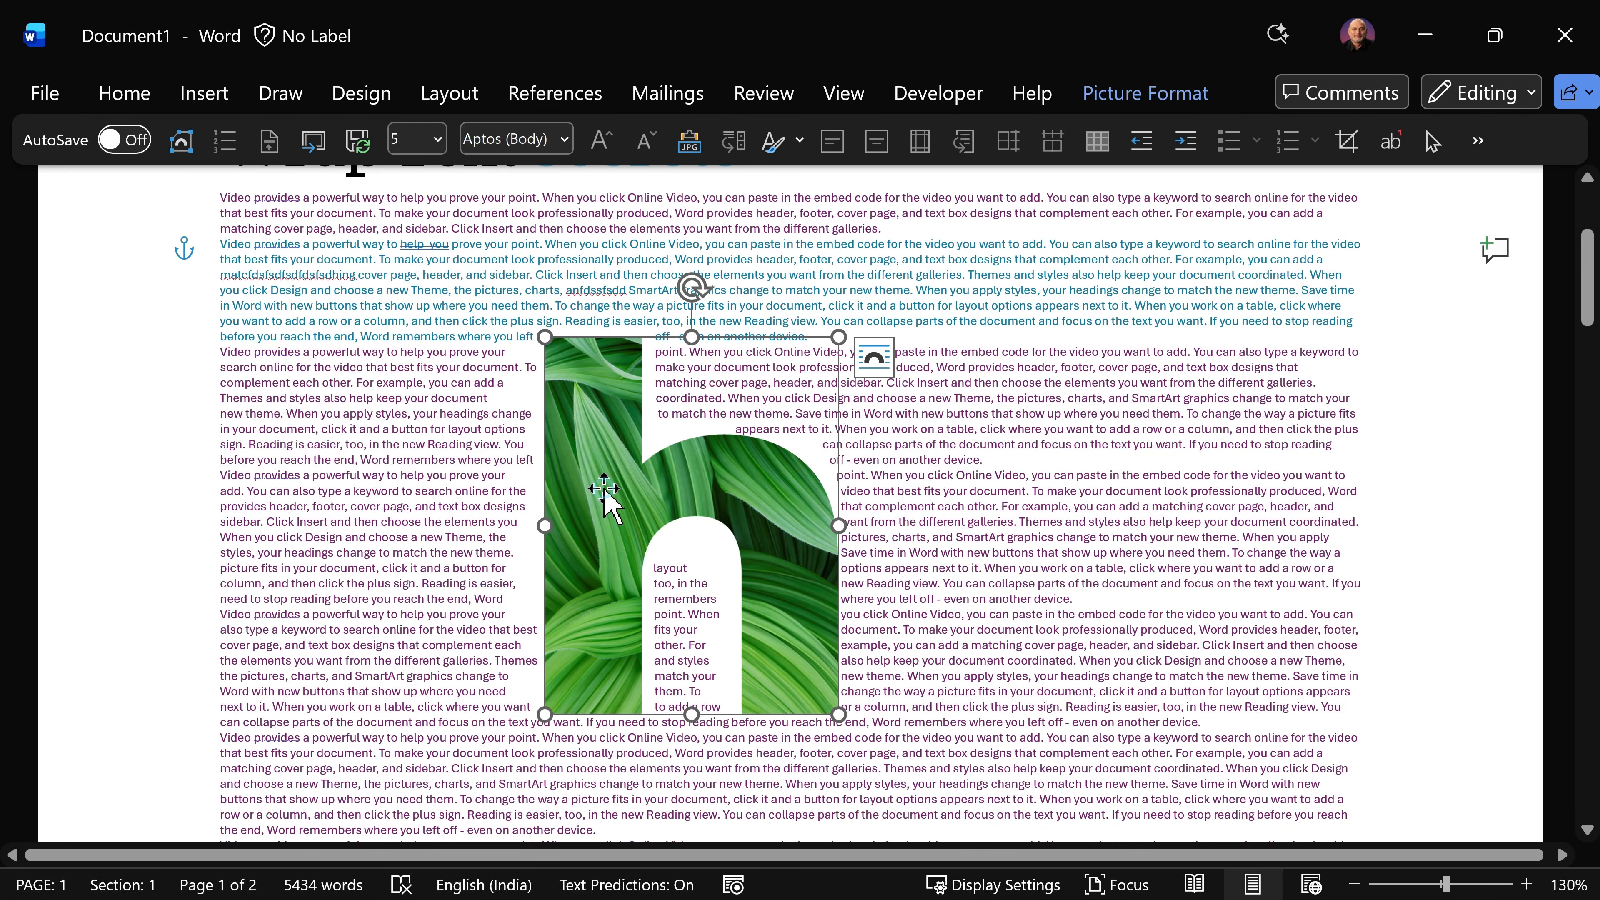
Step: Enlarge the h picture proportionally from its lower-right corner and reposition it near the middle of the text
{"action": "left_click_drag", "start_coordinate": [603, 489], "coordinate": [707, 455]}
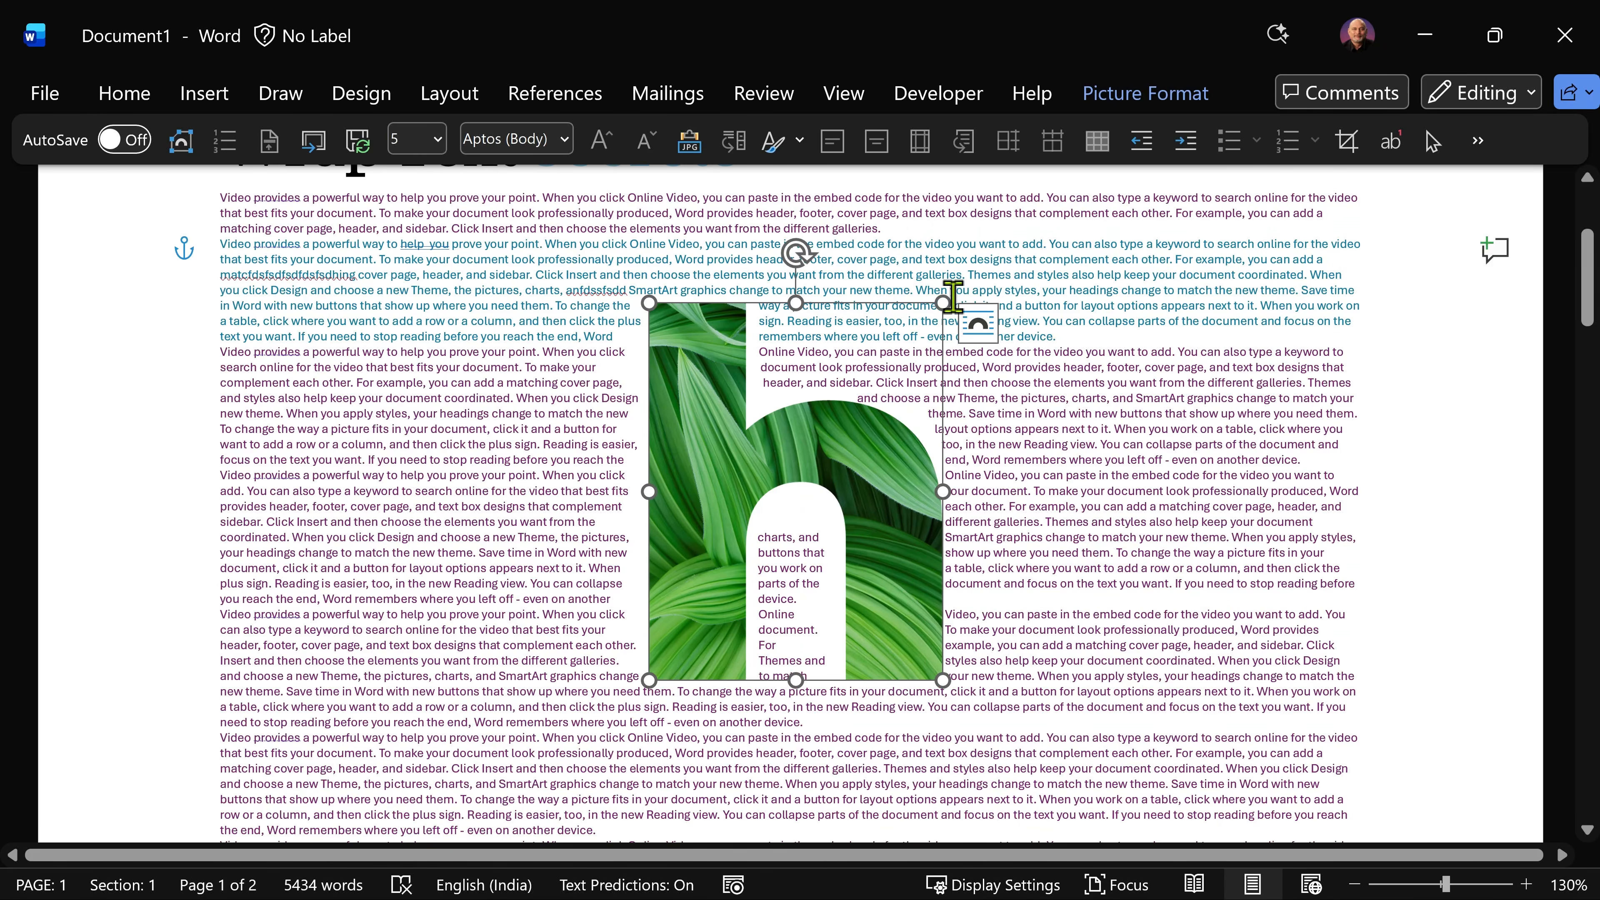
{"action": "left_click_drag", "start_coordinate": [947, 675], "coordinate": [1196, 769]}
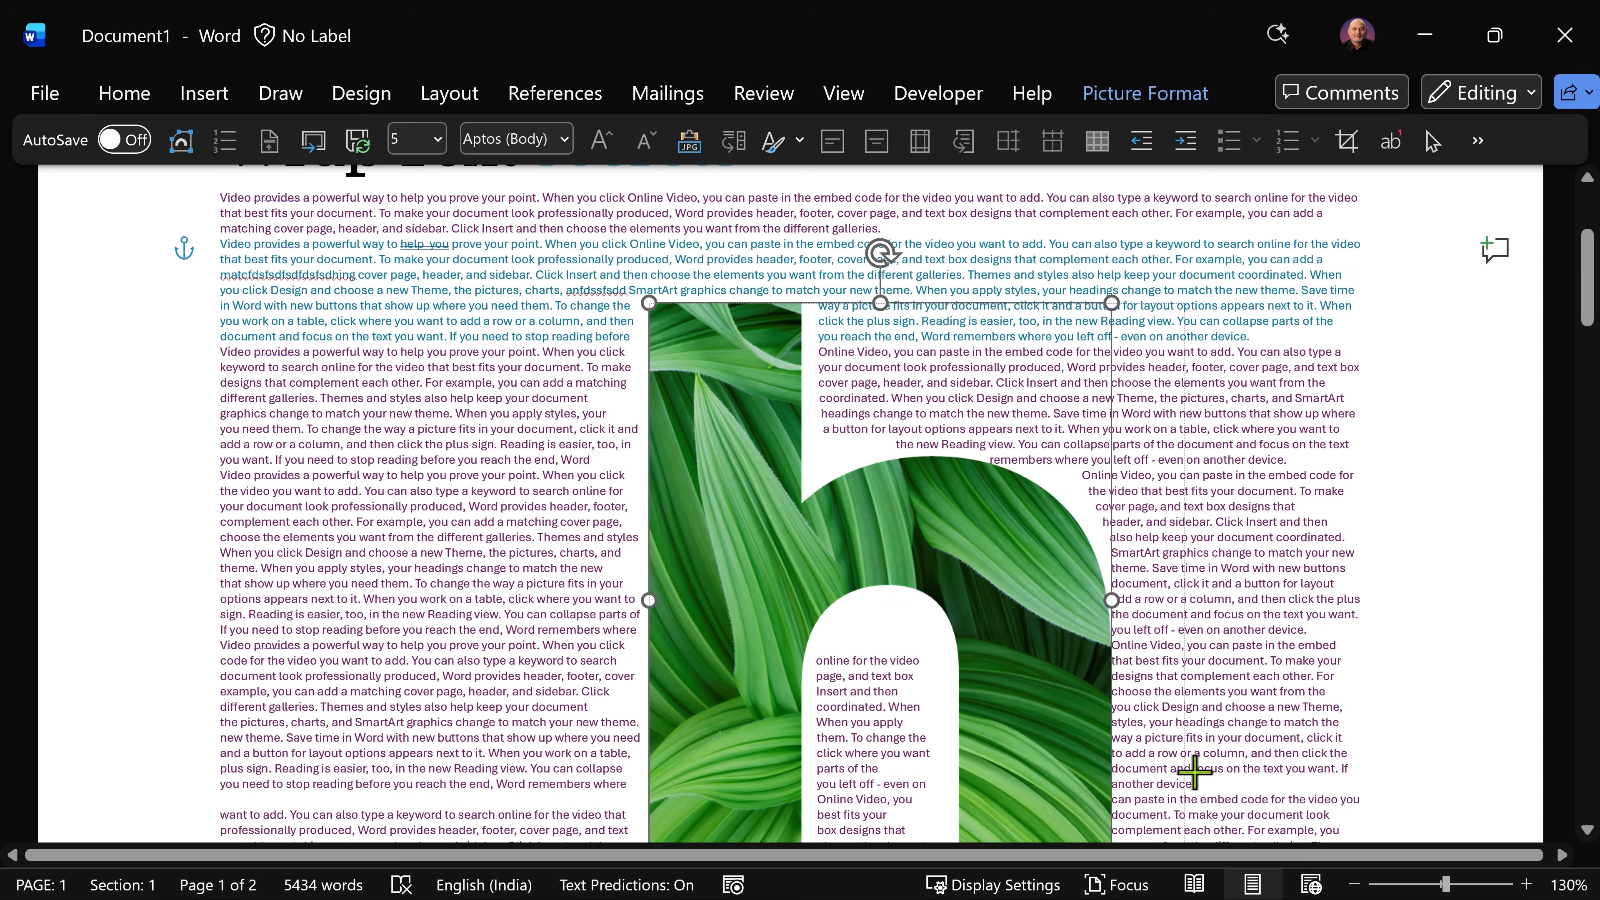
{"action": "left_click_drag", "start_coordinate": [922, 579], "coordinate": [771, 429]}
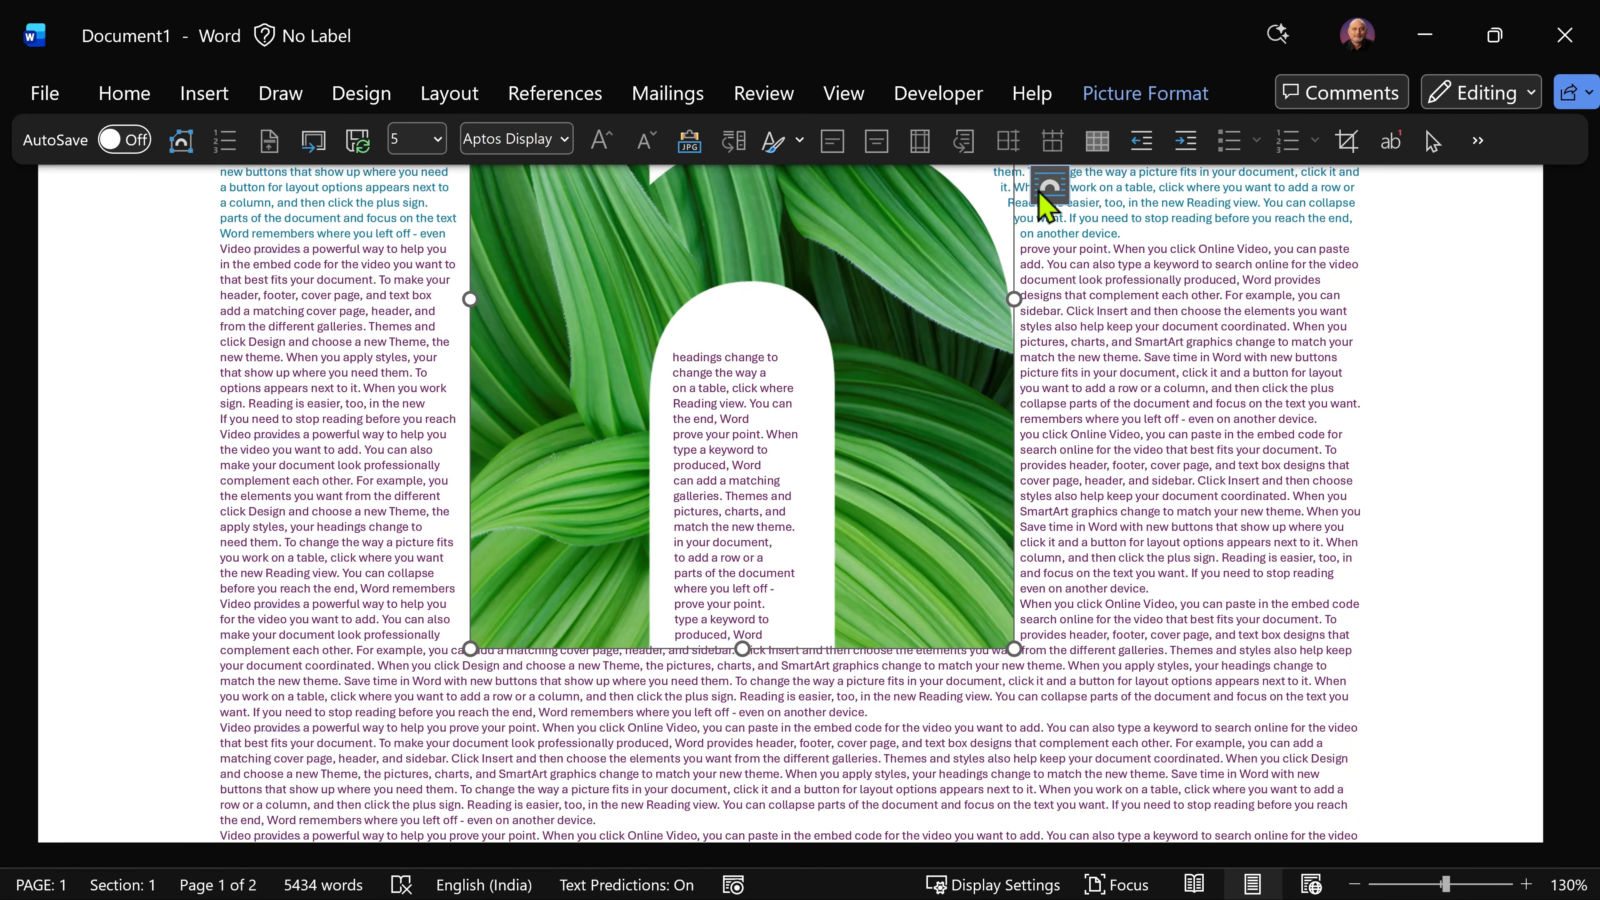
Step: Increase the h picture's top and bottom distances from the text in the advanced layout settings, with 0.2 cm at the top
{"action": "left_click", "coordinate": [1052, 192]}
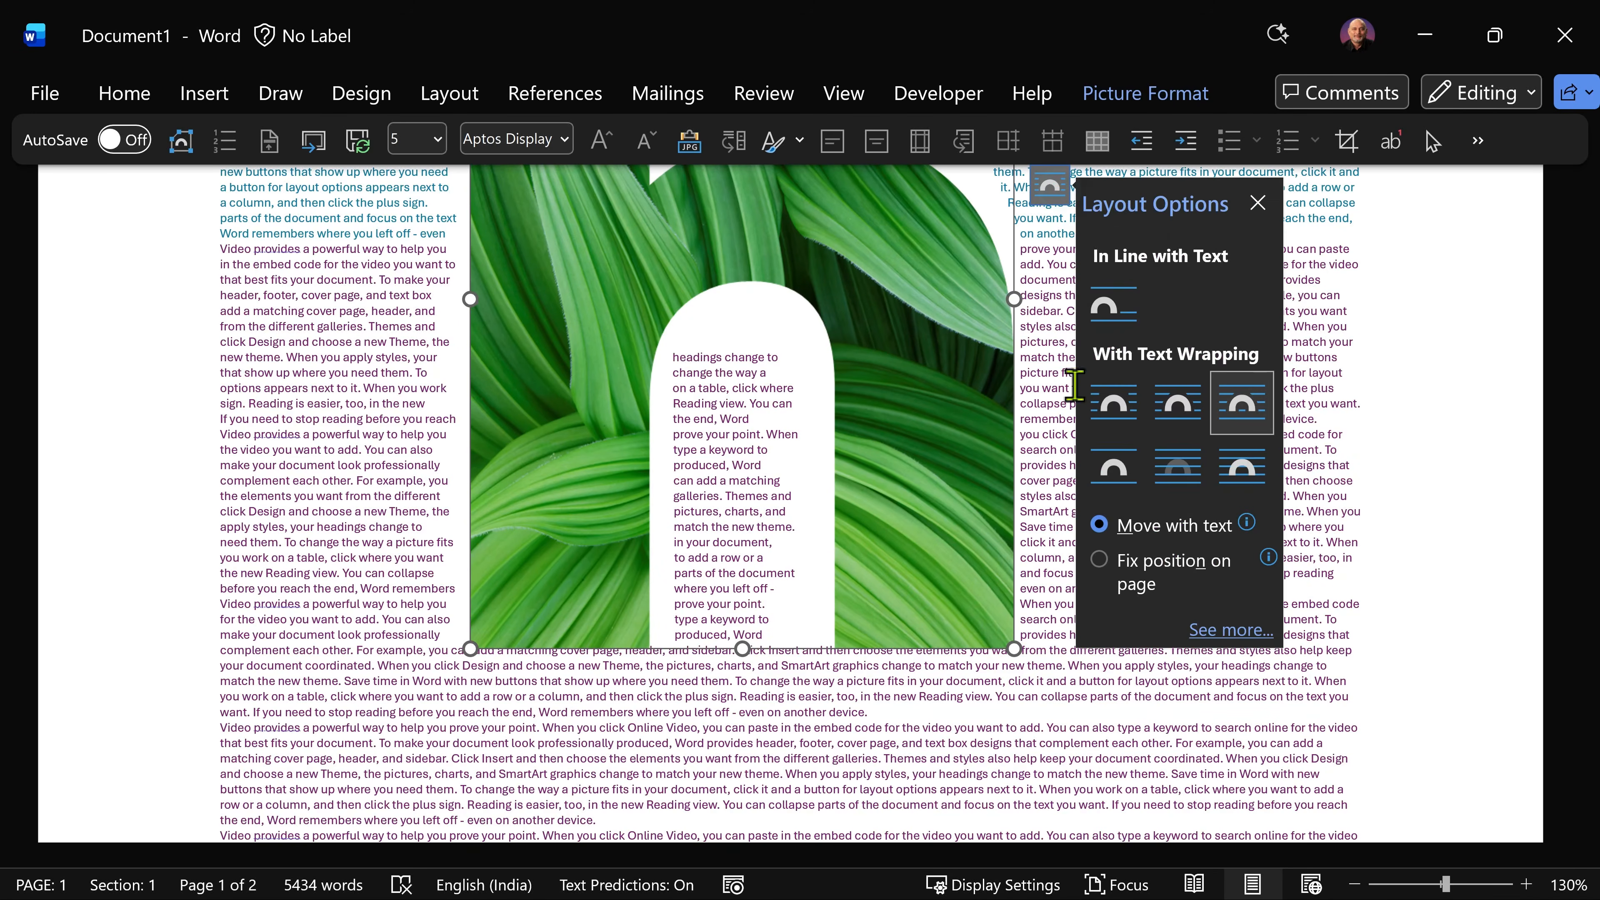
{"action": "left_click", "coordinate": [1240, 631]}
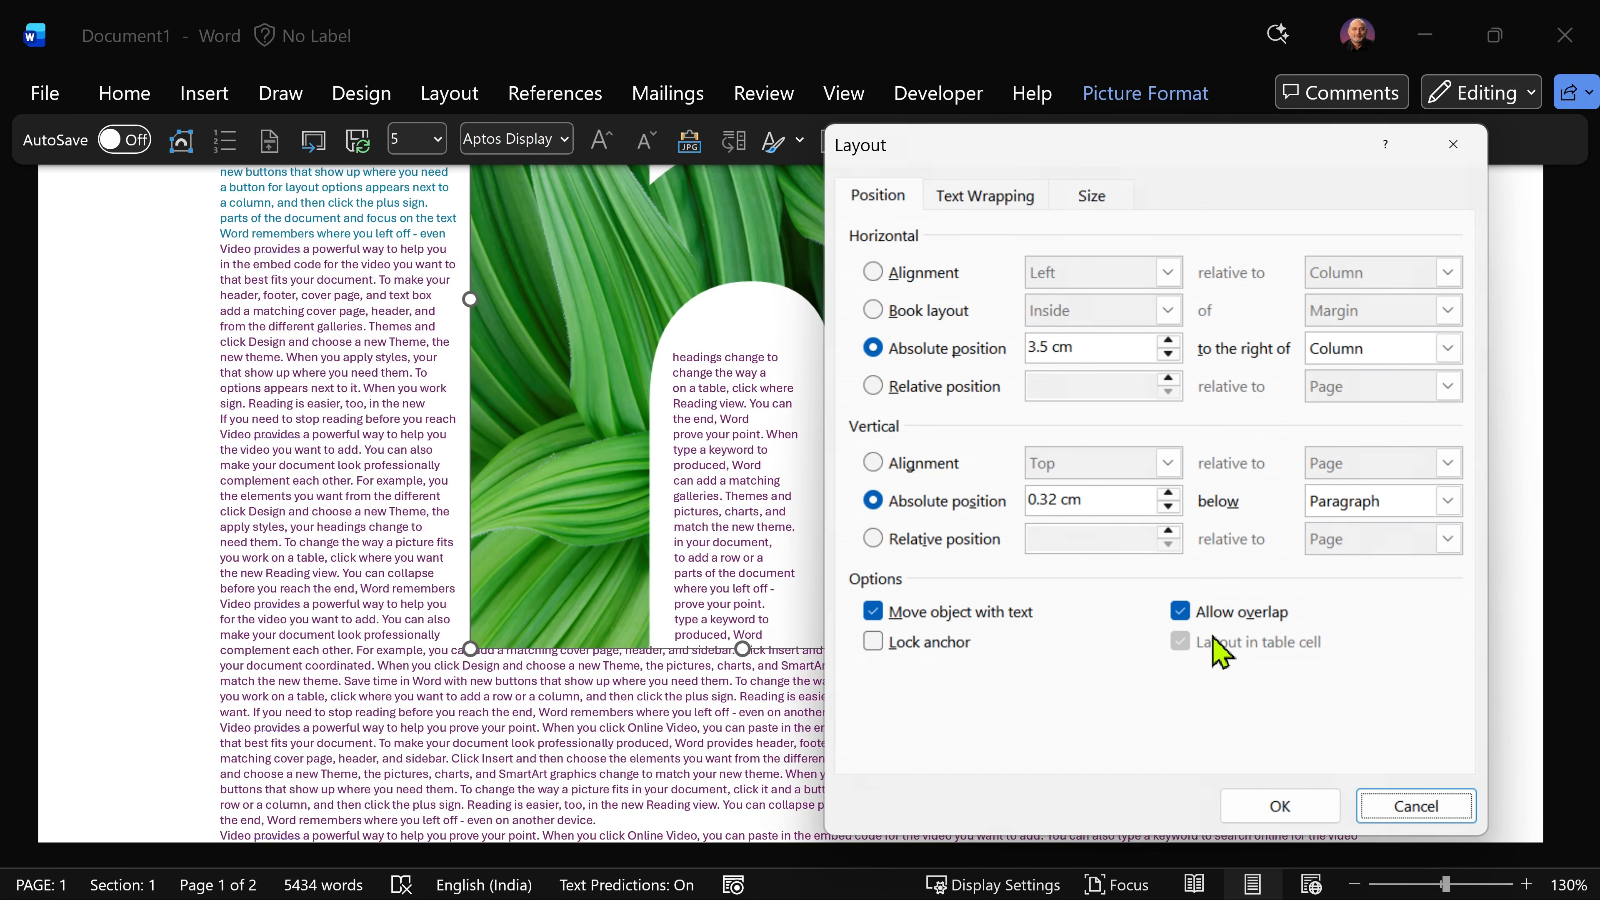
{"action": "left_click", "coordinate": [984, 199]}
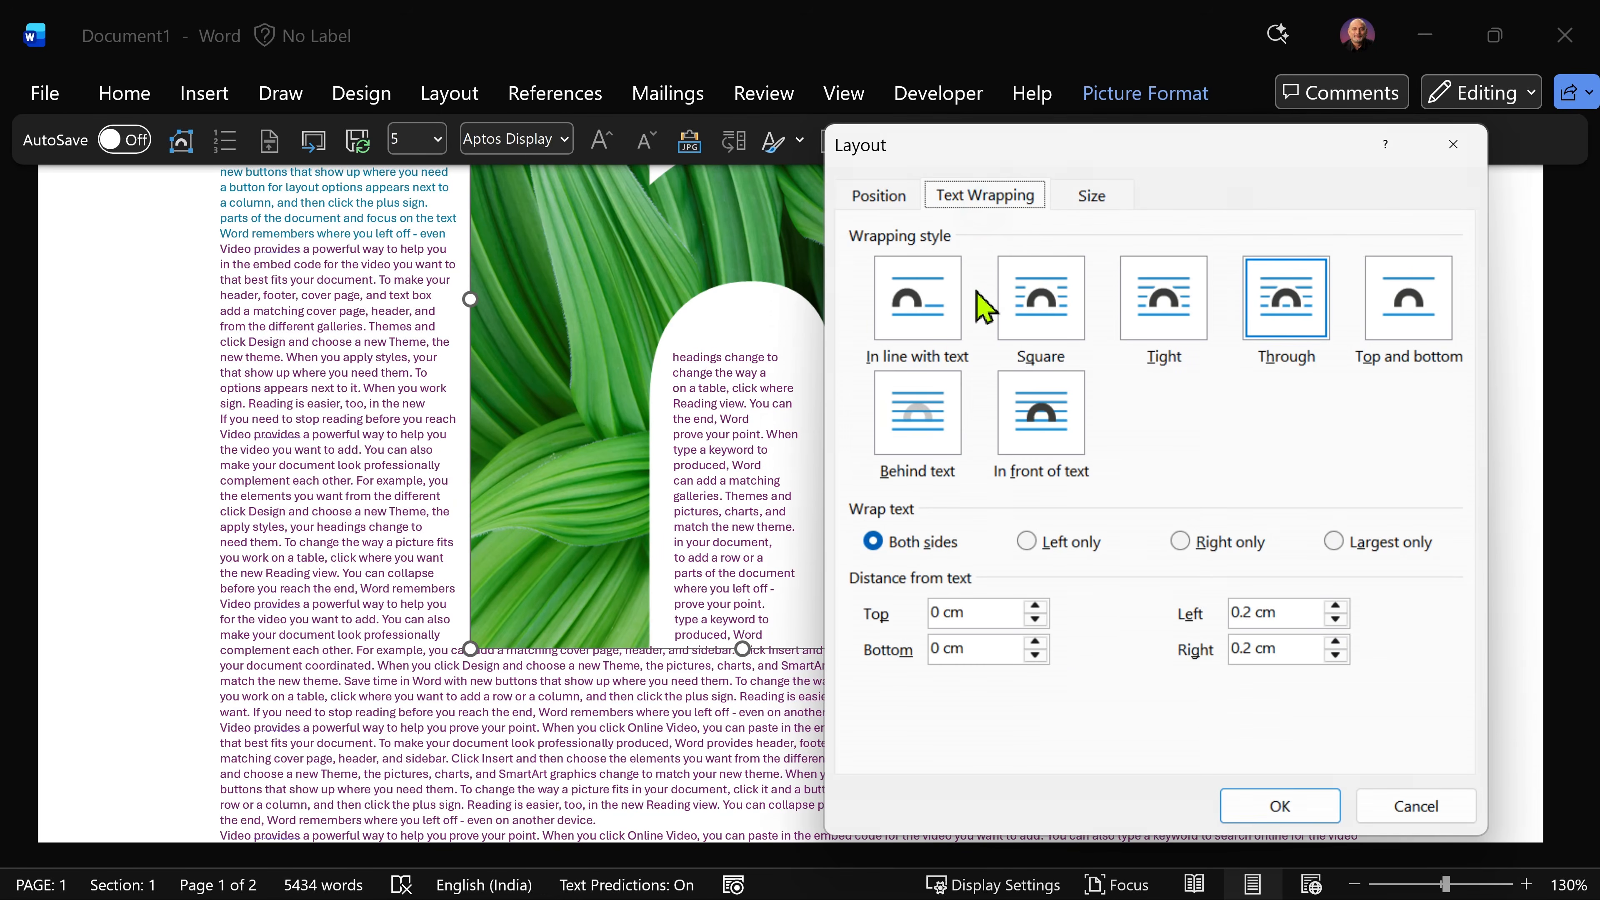
{"action": "double_click", "coordinate": [941, 611]}
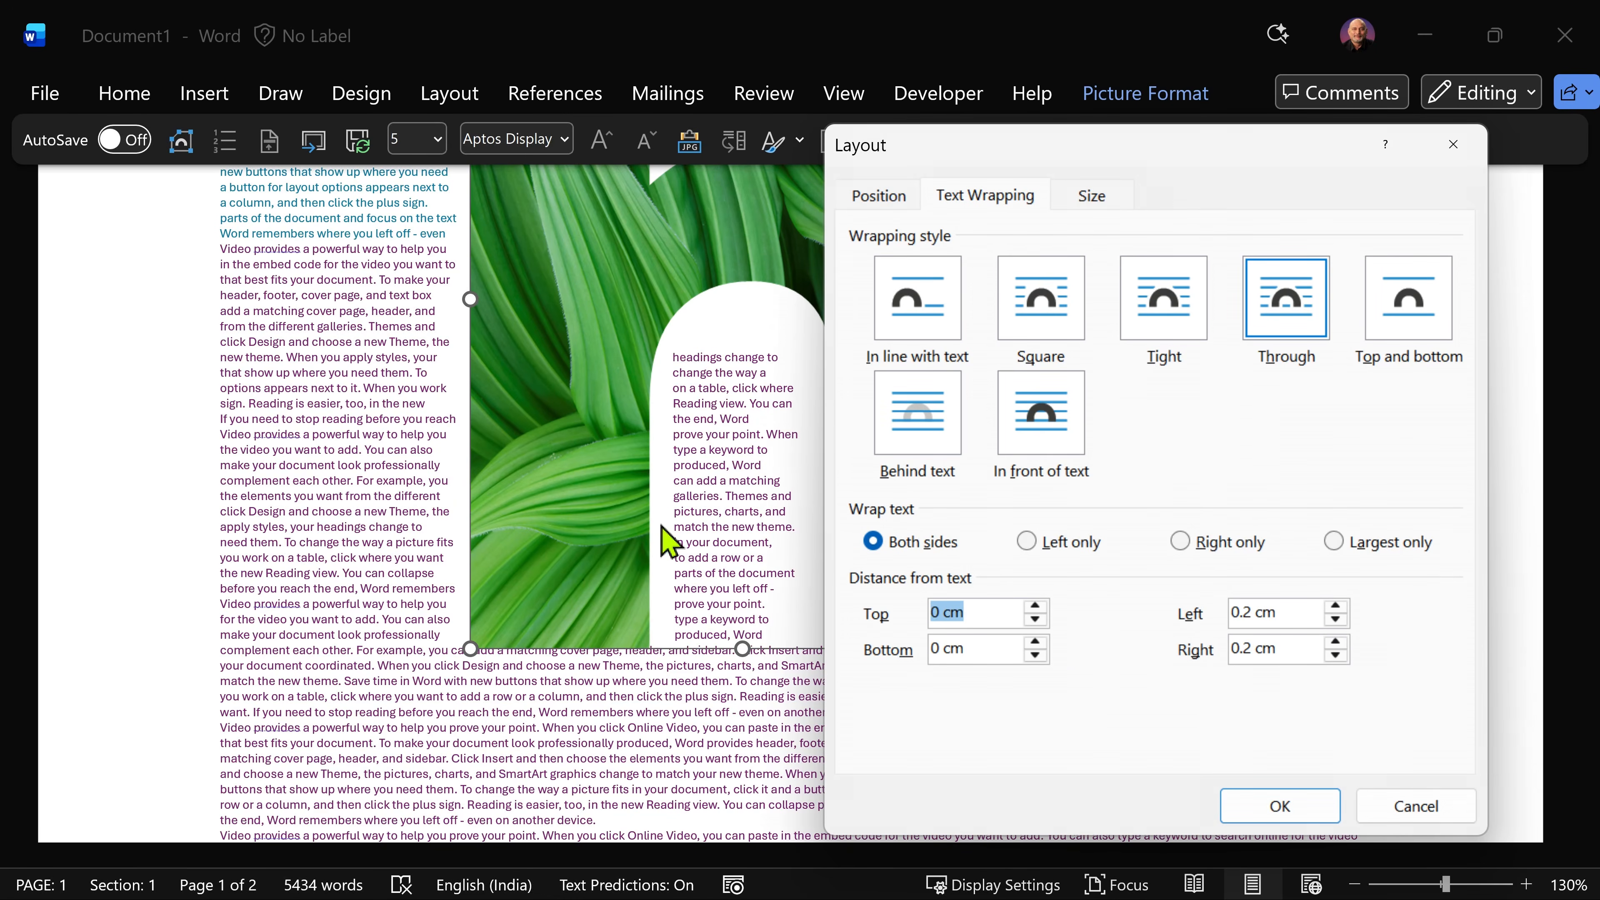
{"action": "key", "text": "BackSpace"}
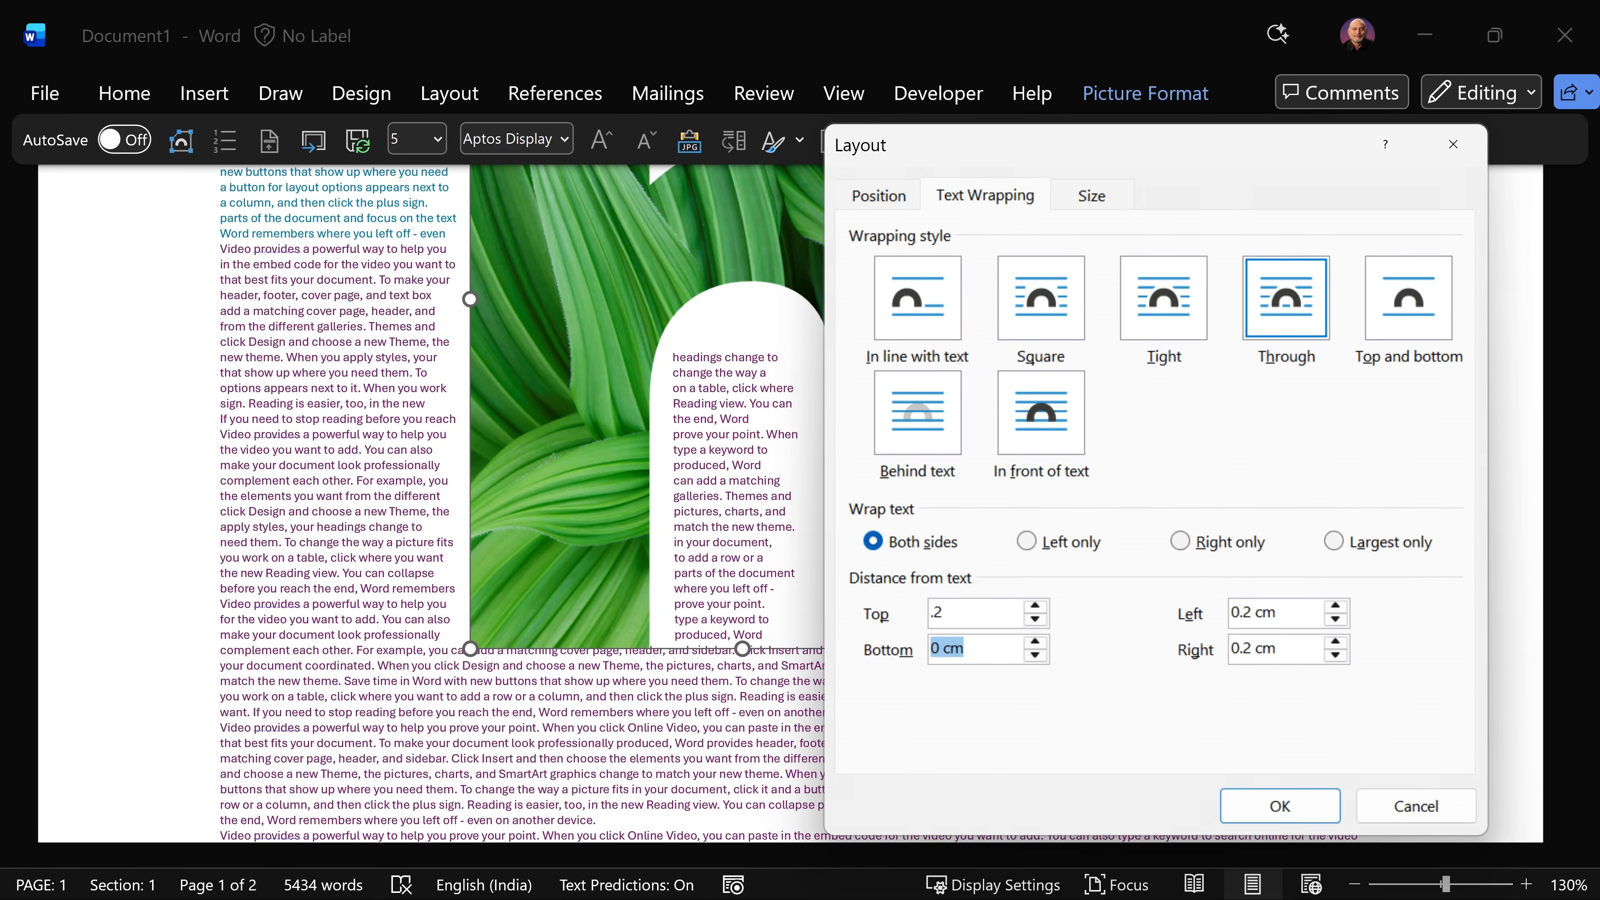
{"action": "key", "text": "Return"}
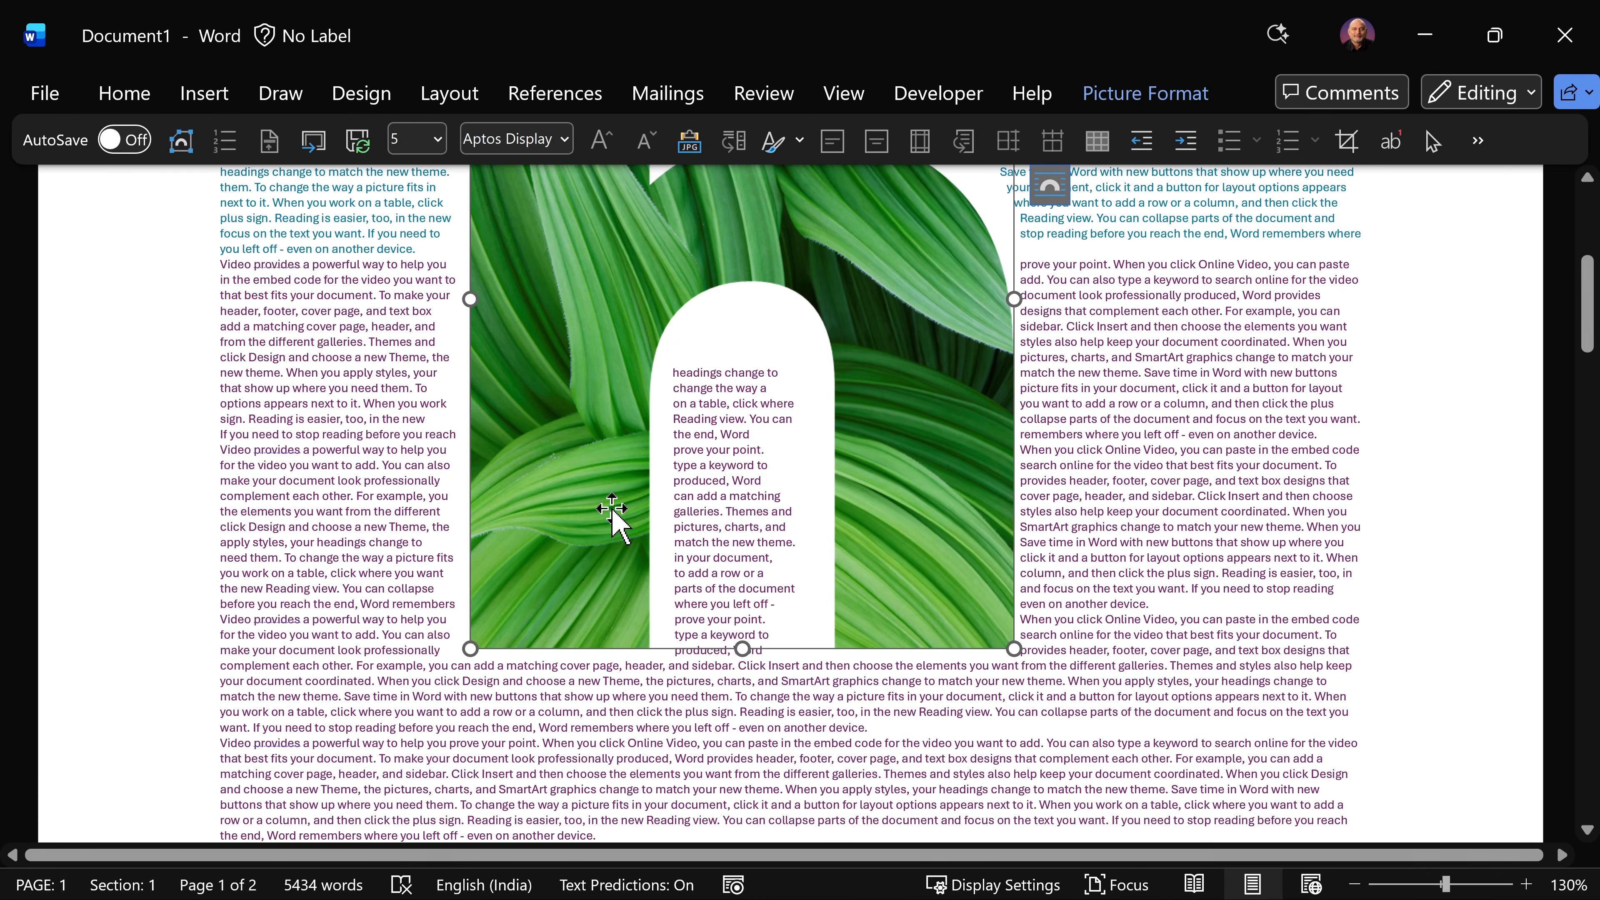